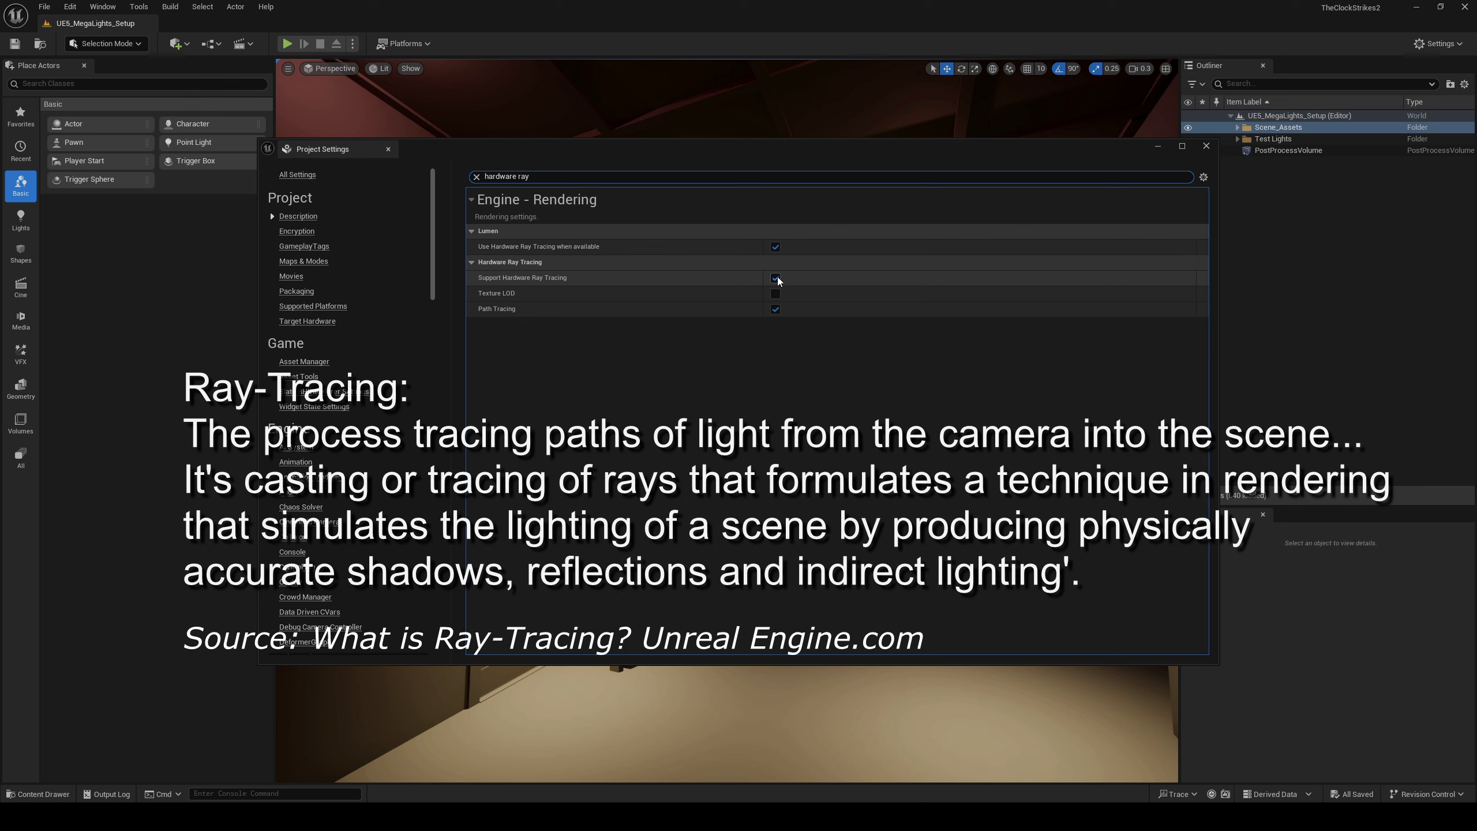
# - Look up the SM6 shader format and MegaLights options in the project settings, and close the settings
pyautogui.moveTo(530, 177); pyautogui.dragTo(480, 178)
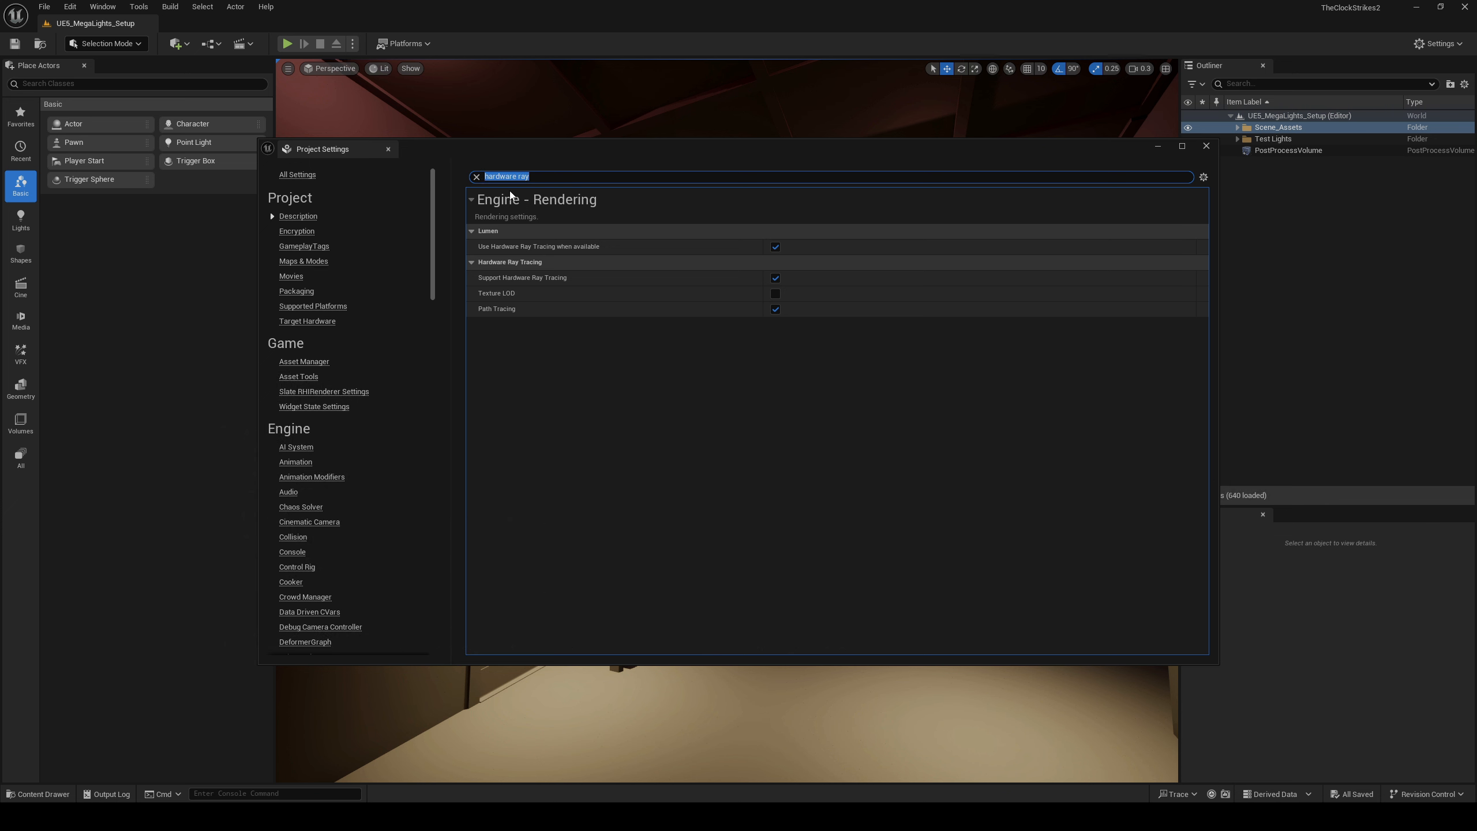
pyautogui.write('sm6')
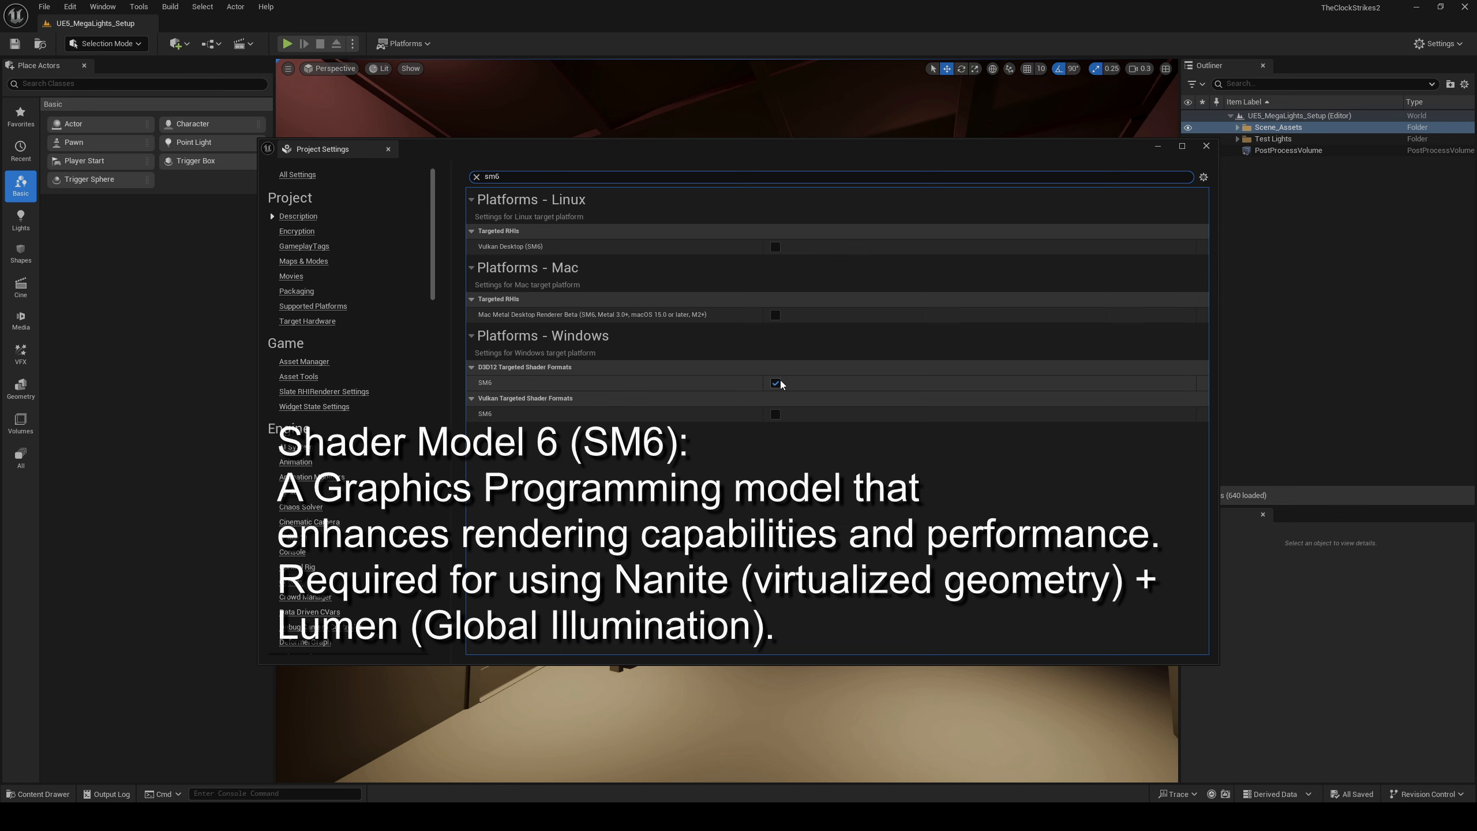
pyautogui.click(476, 176)
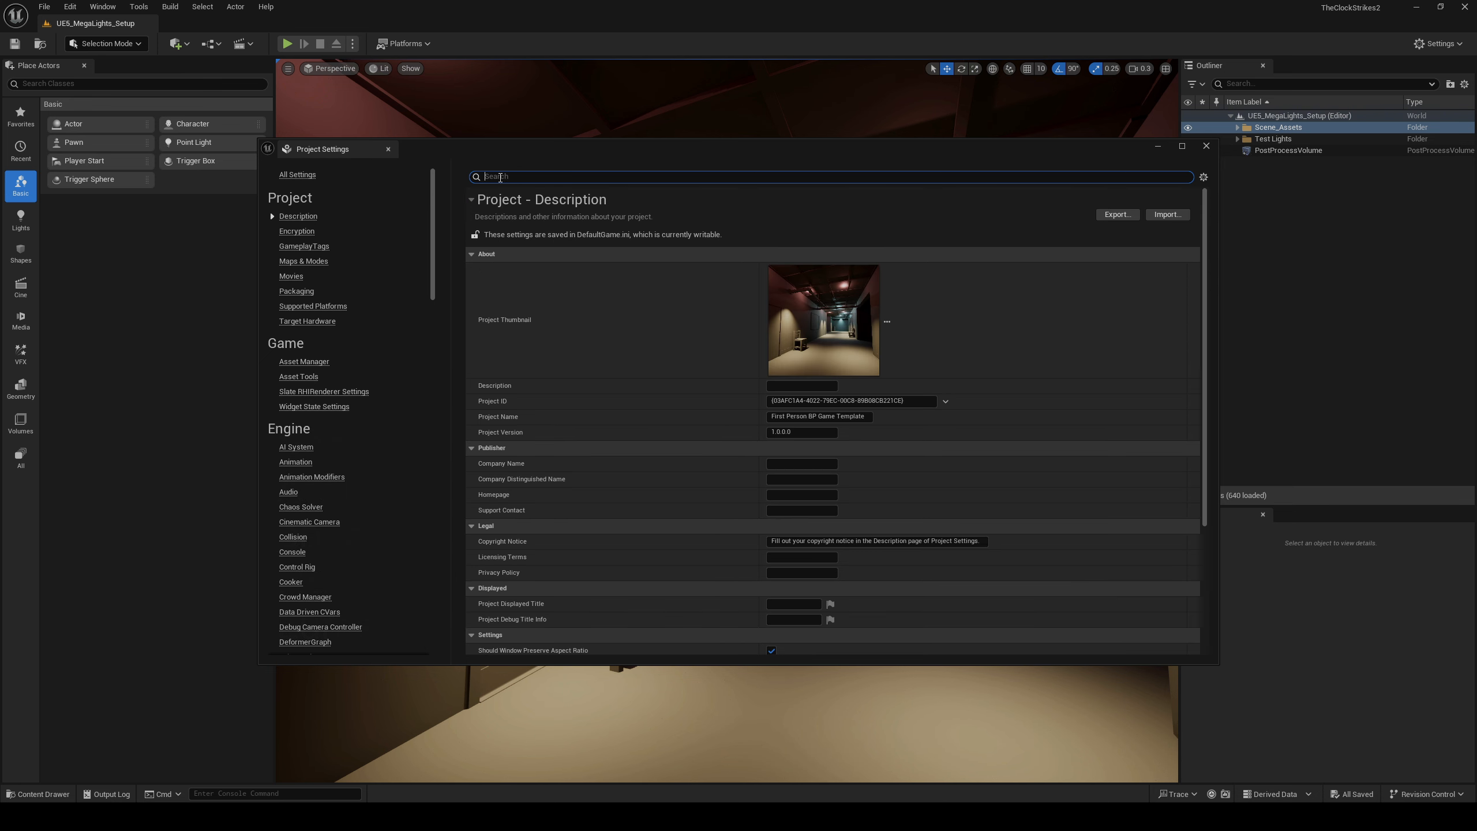
pyautogui.write('megalight')
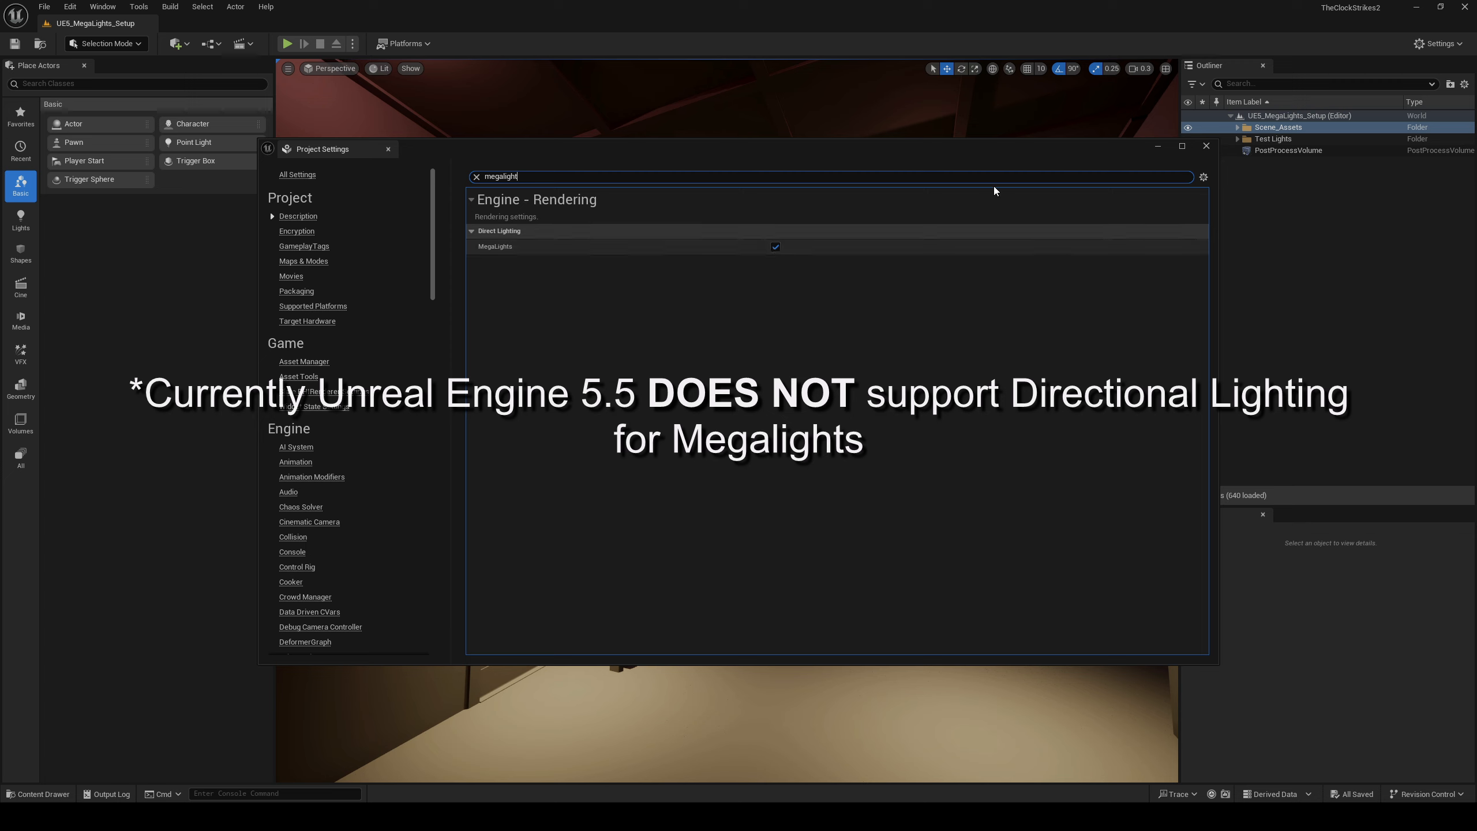
pyautogui.click(1206, 145)
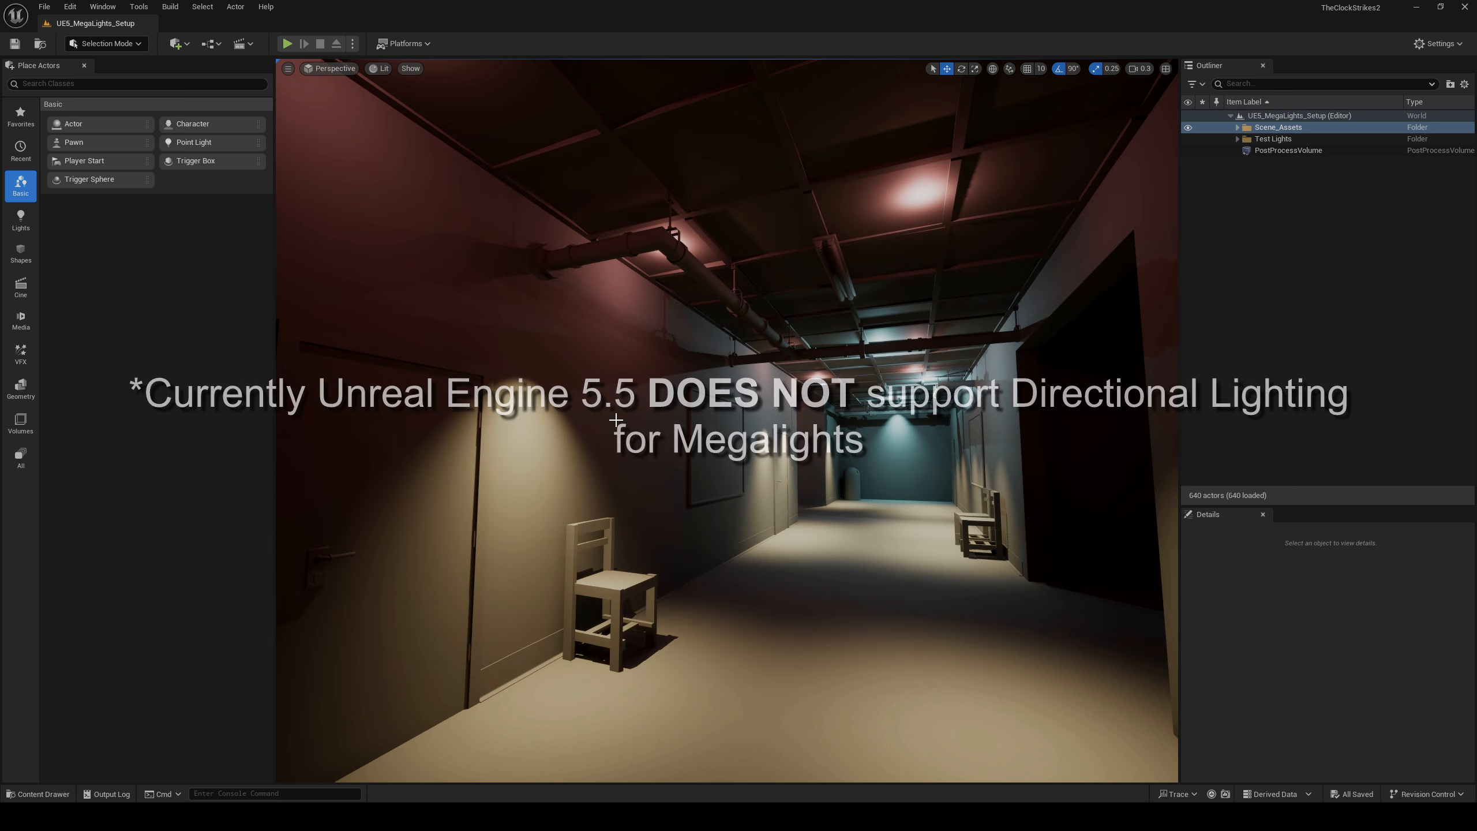
pyautogui.moveTo(723, 505); pyautogui.dragTo(703, 500, button='right')
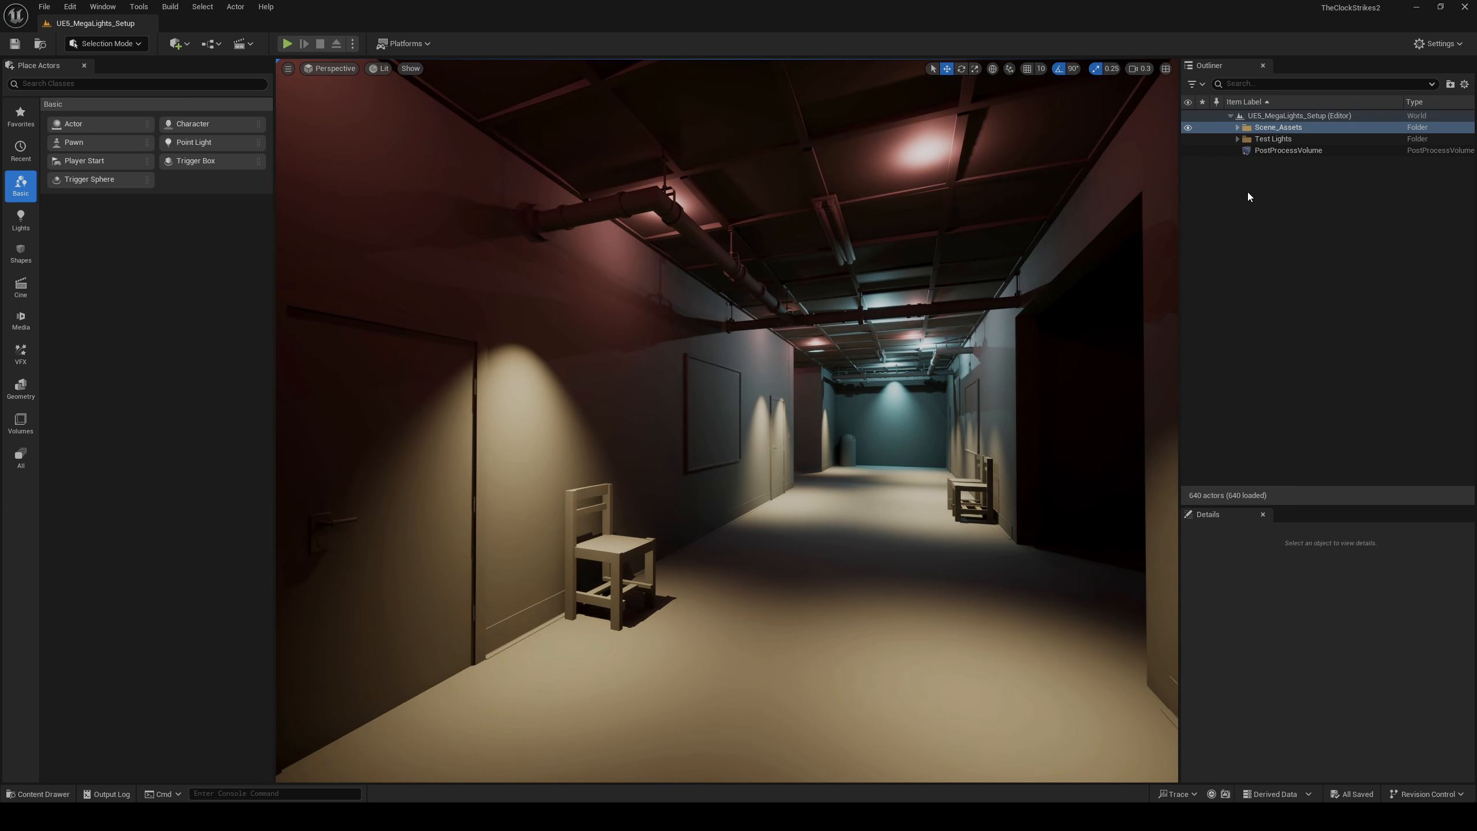
# - Search the placeable actors for "post process"
pyautogui.click(109, 84)
pyautogui.write('post process')
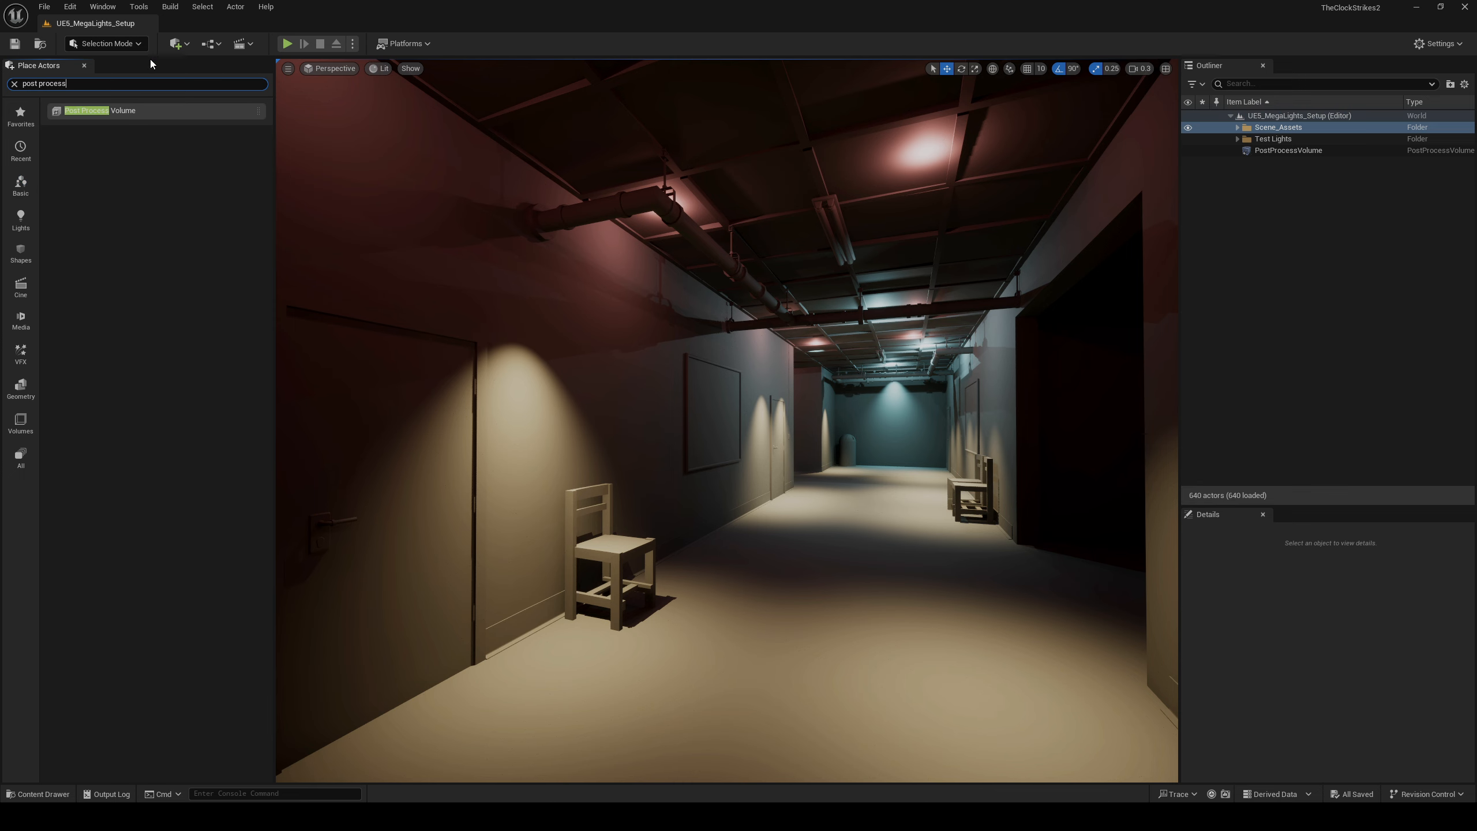
pyautogui.click(103, 7)
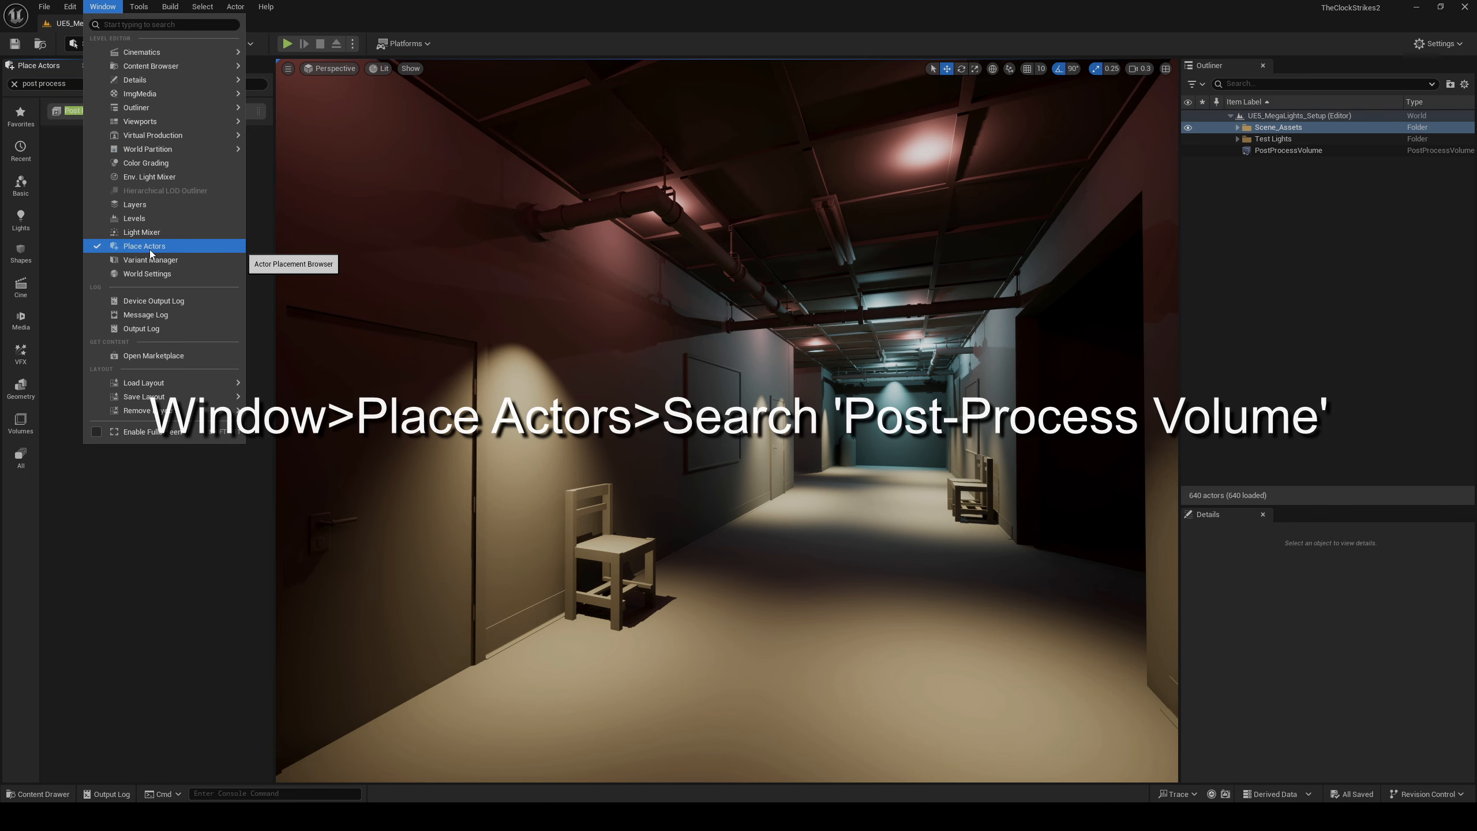
pyautogui.click(174, 246)
pyautogui.click(103, 7)
pyautogui.click(103, 7)
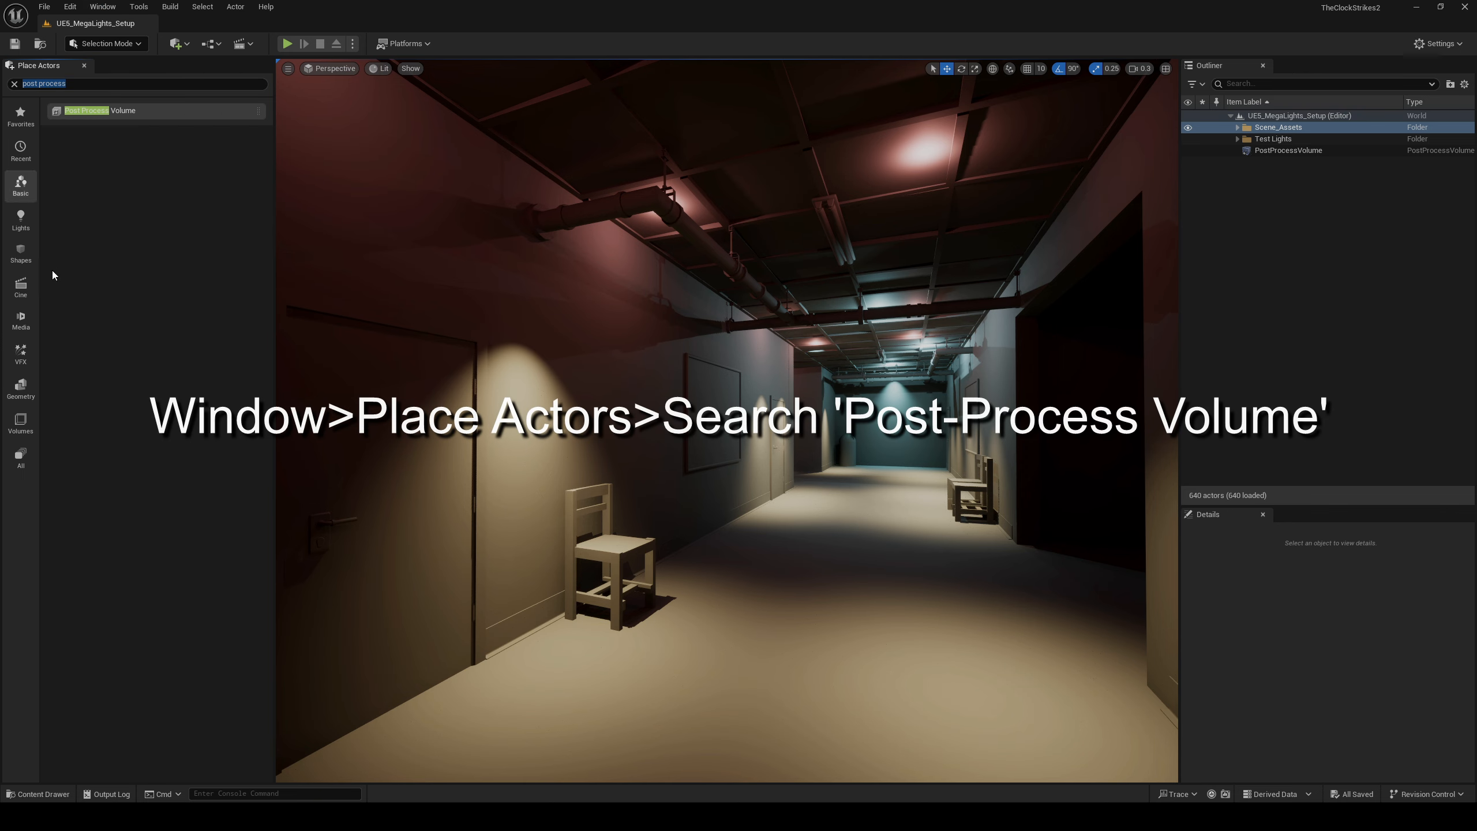
pyautogui.press('BackSpace')
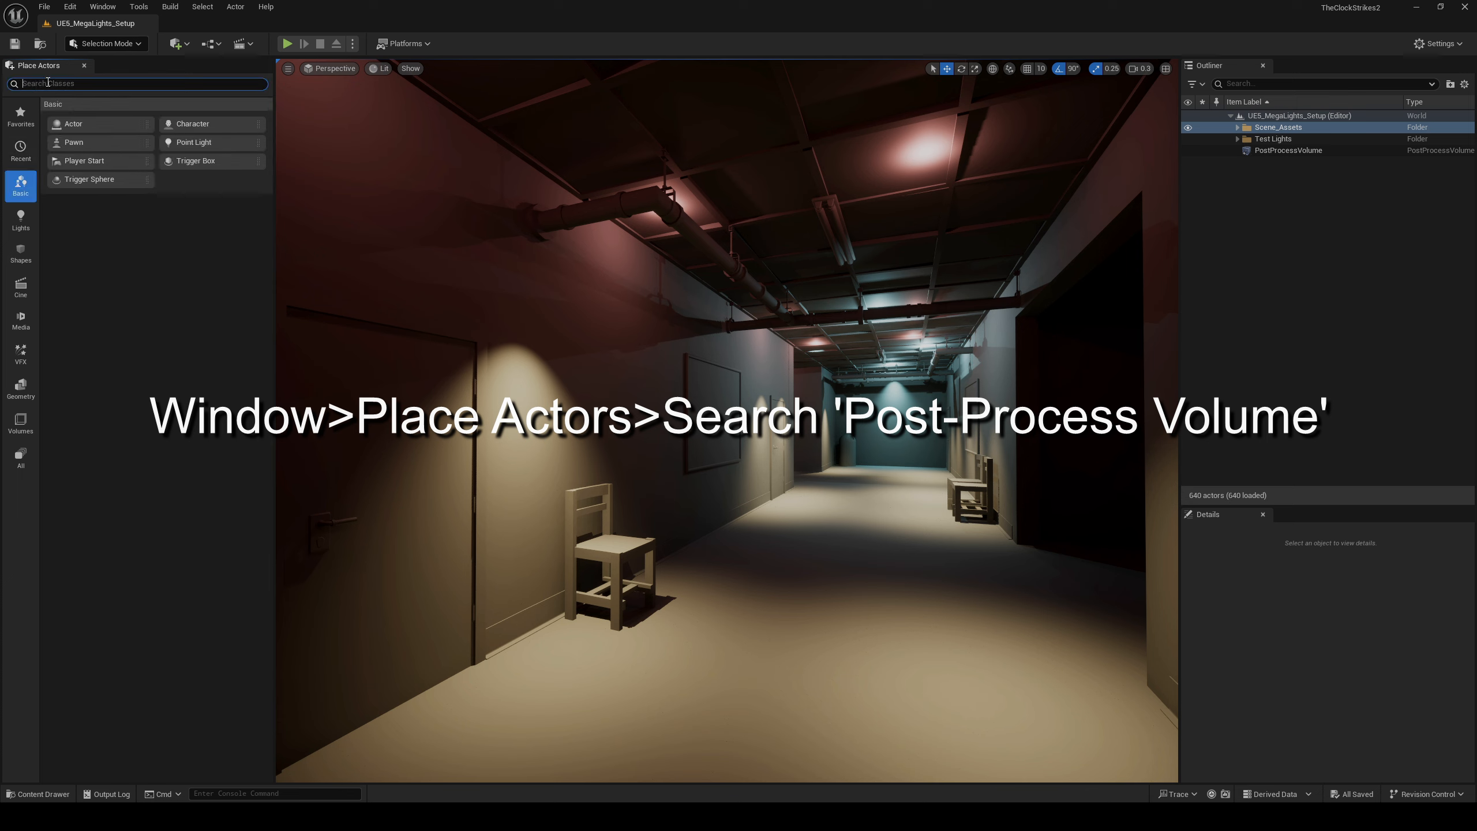
pyautogui.write('post process')
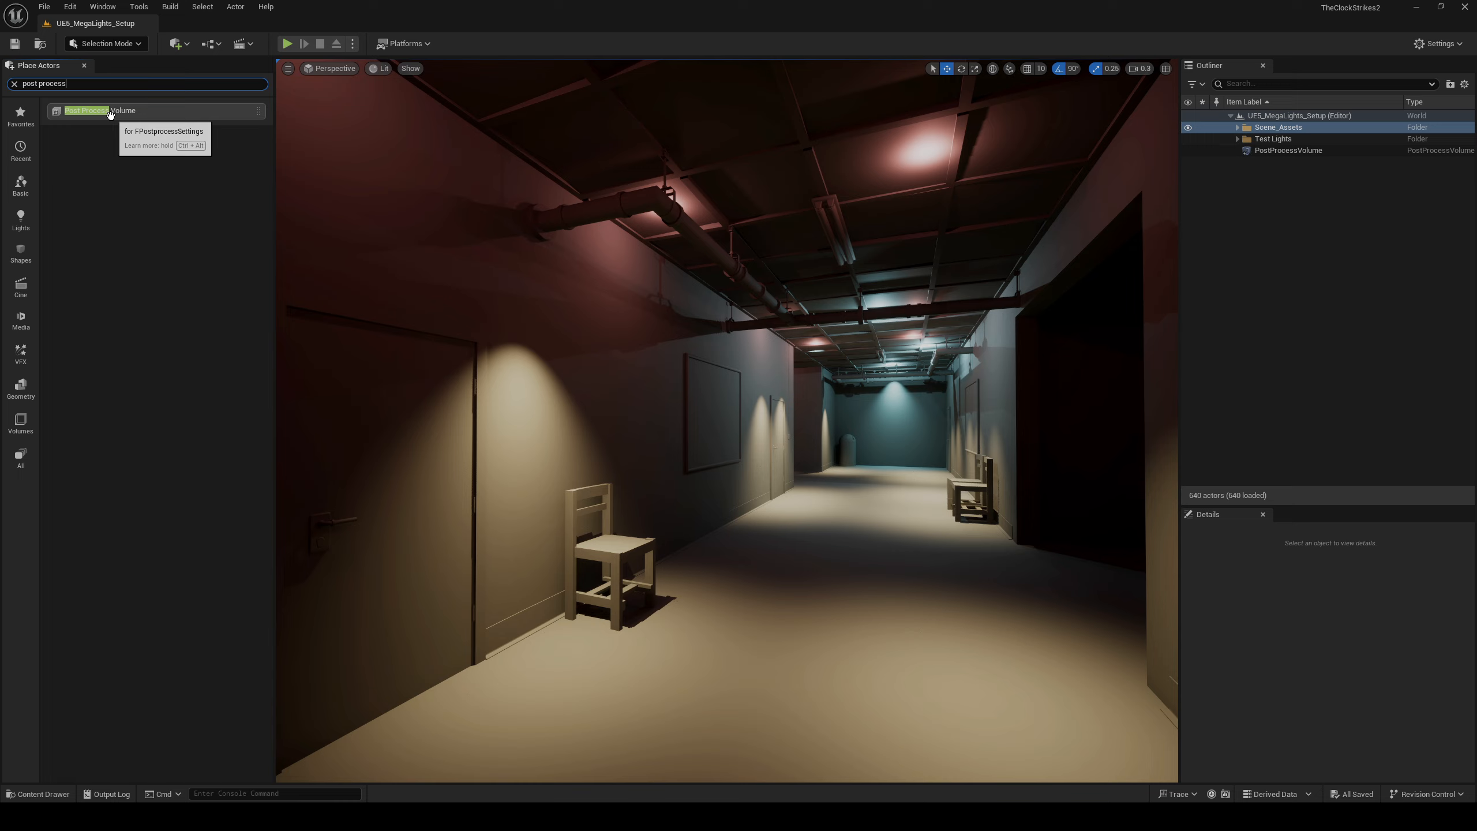
# - Place a Post Process Volume on the corridor floor and delete it again
pyautogui.moveTo(112, 116); pyautogui.dragTo(786, 604)
pyautogui.moveTo(809, 586); pyautogui.dragTo(773, 566, button='right')
pyautogui.press('g')
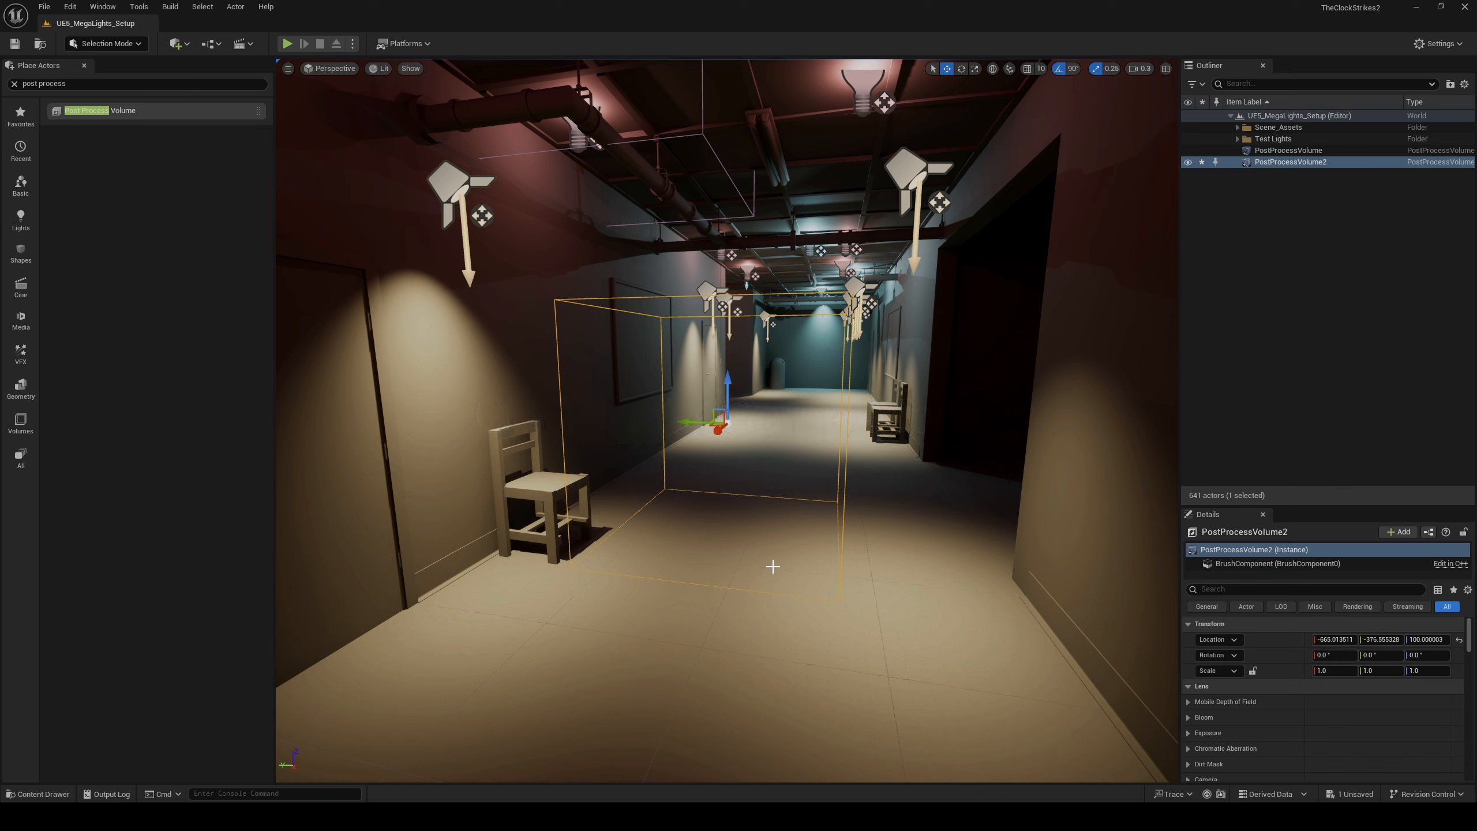
pyautogui.press('Delete')
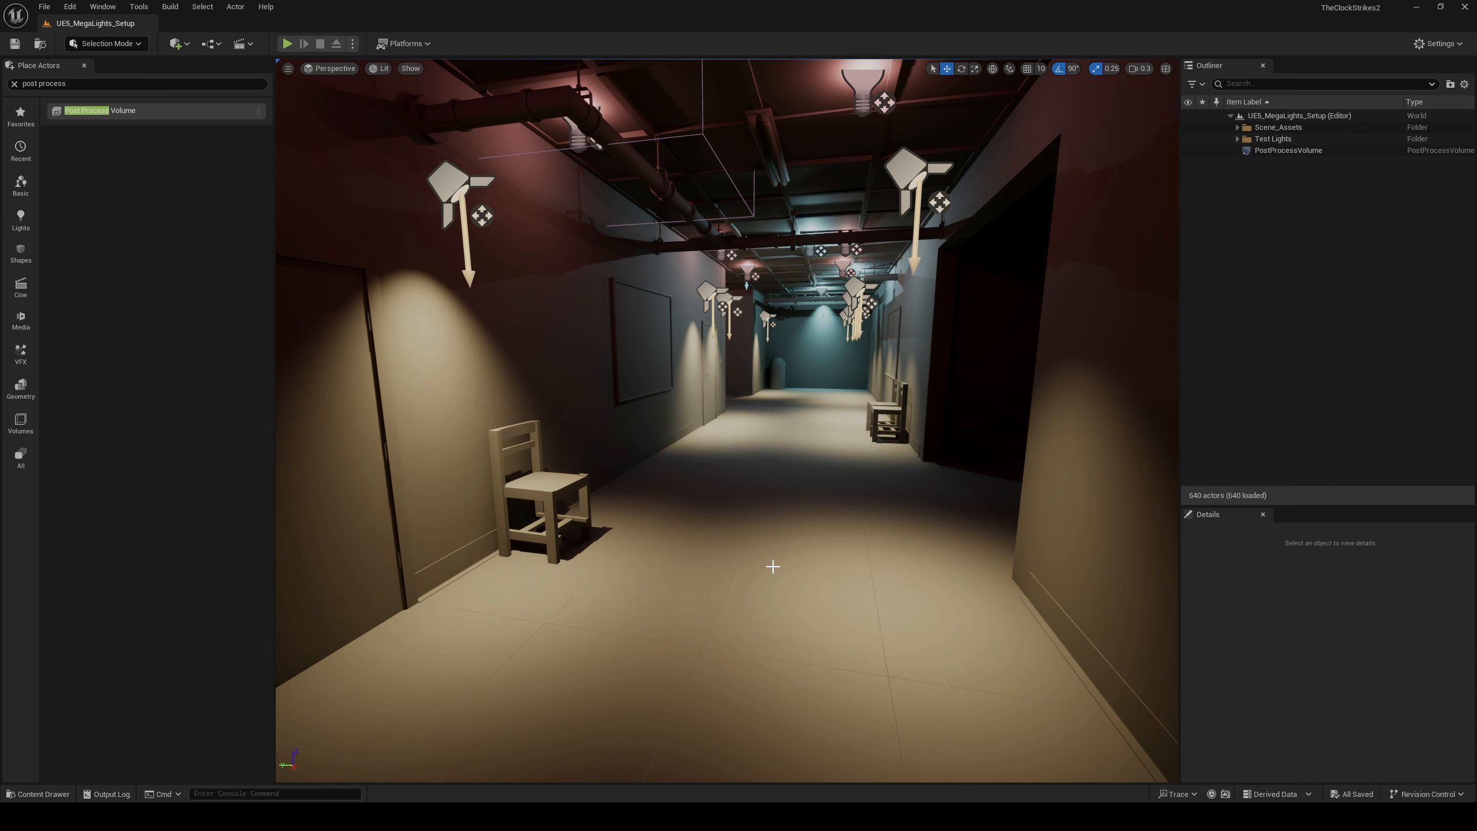
# - Select the existing PostProcessVolume and filter its details for "exposure" to review the exposure settings
pyautogui.click(1285, 150)
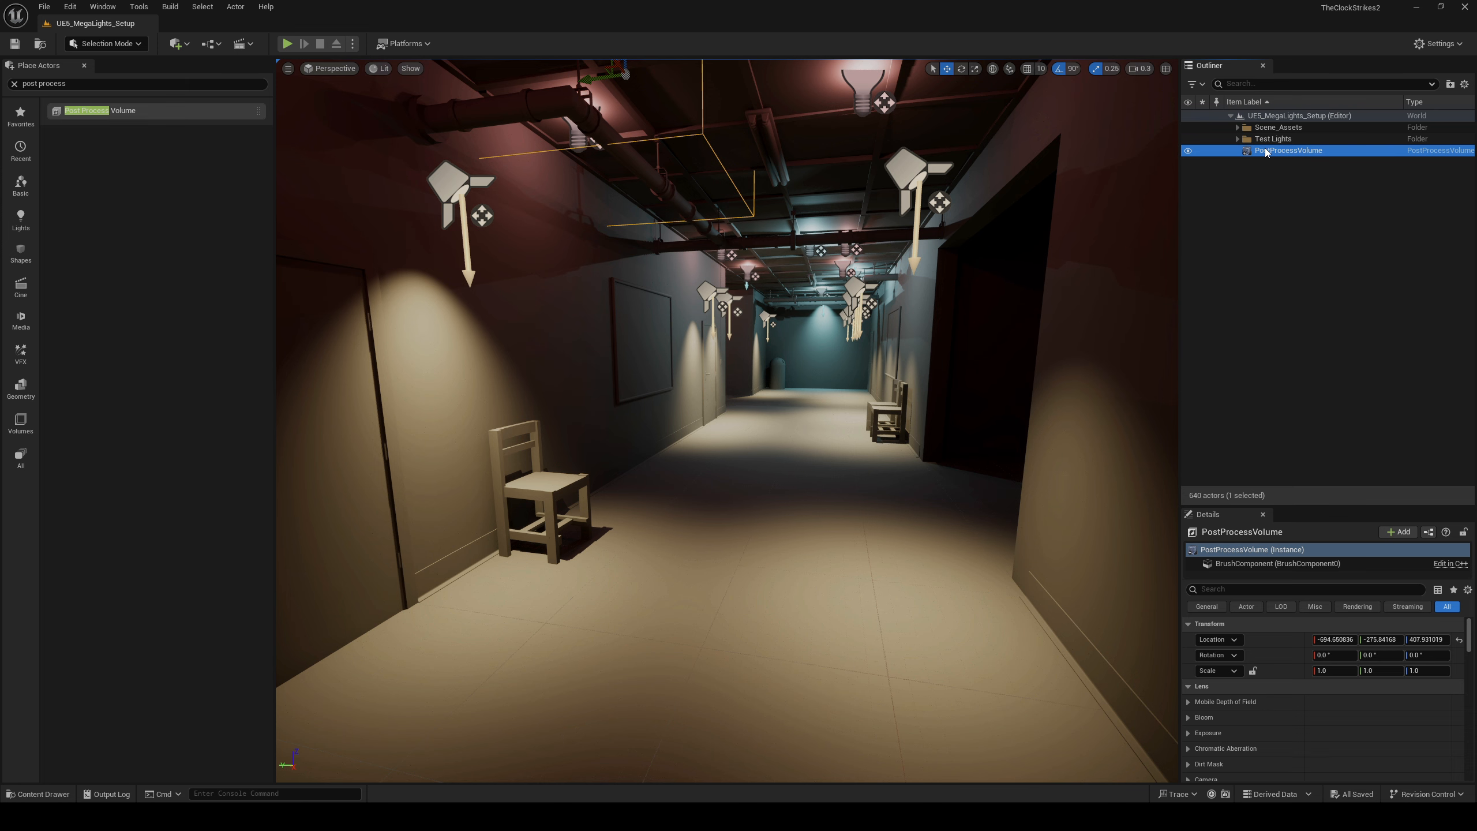
pyautogui.moveTo(803, 384); pyautogui.dragTo(766, 383, button='right')
pyautogui.click(1240, 589)
pyautogui.write('exposure')
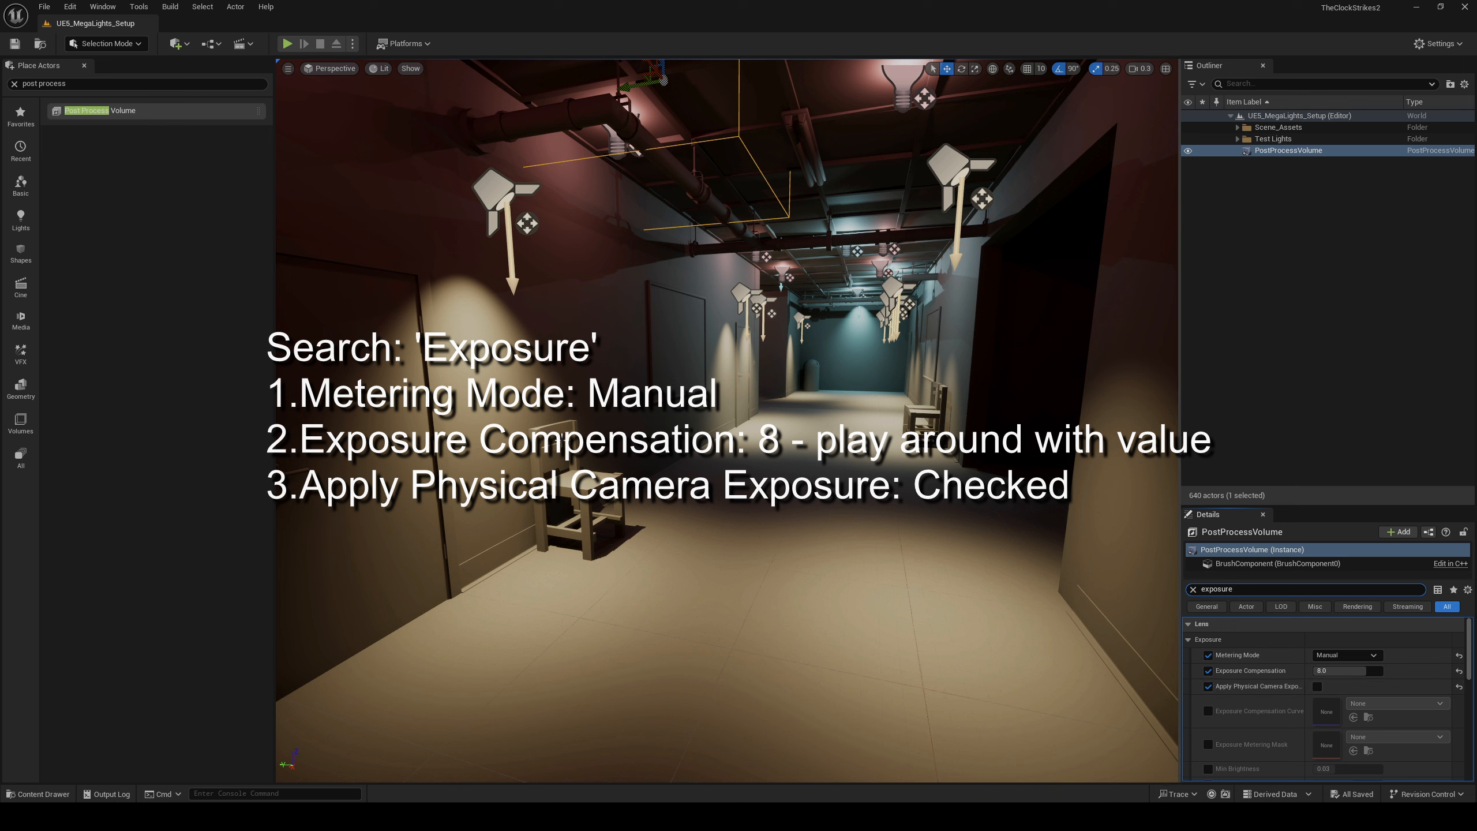
pyautogui.moveTo(703, 458); pyautogui.dragTo(714, 441, button='right')
pyautogui.moveTo(1060, 562); pyautogui.dragTo(1057, 560, button='right')
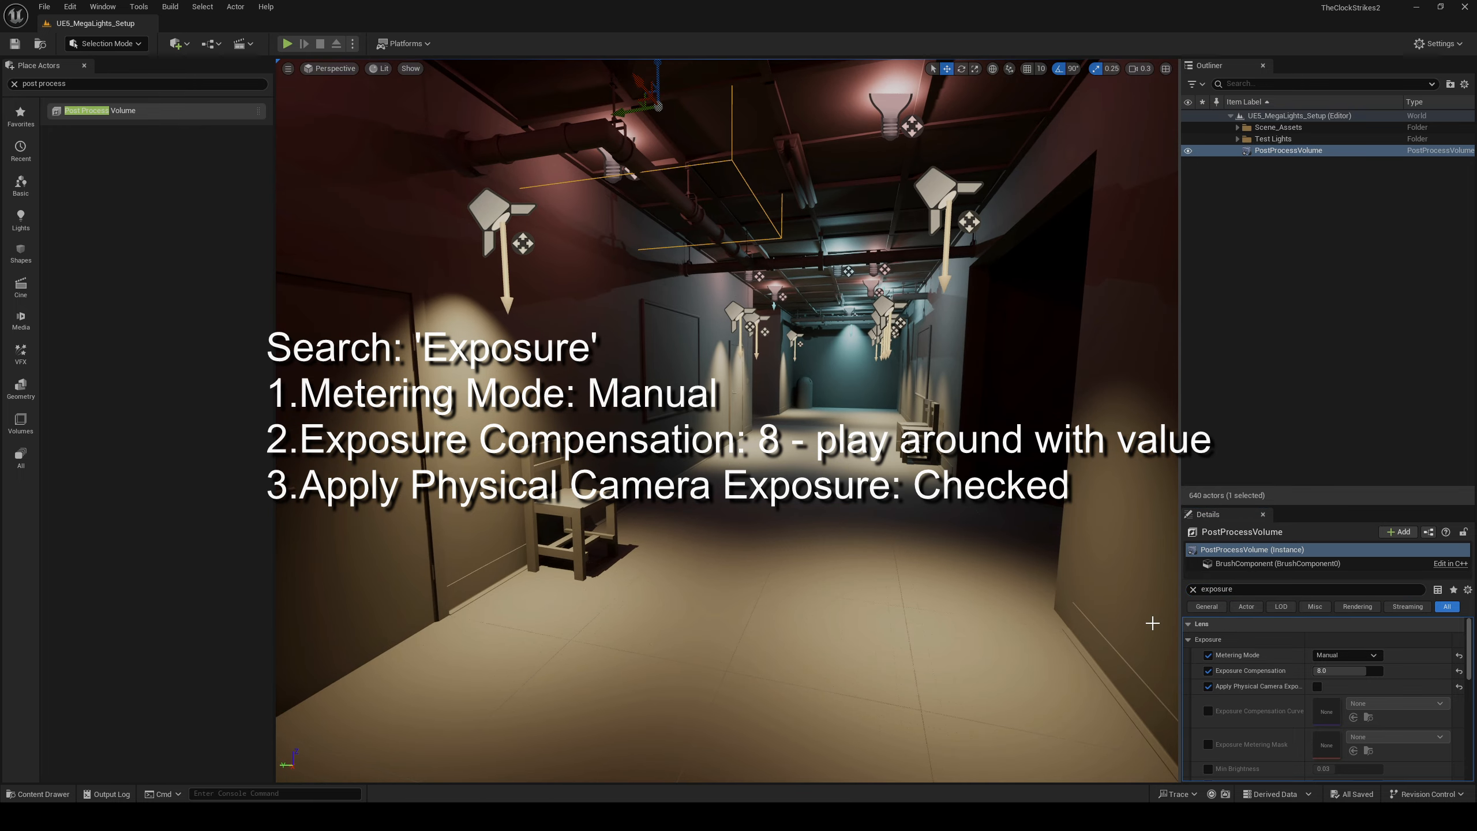
pyautogui.moveTo(1076, 582); pyautogui.dragTo(1070, 567, button='right')
# - Disable the volume's Metering Mode override to compare the corridor's brightness, and enable it again
pyautogui.click(1208, 655)
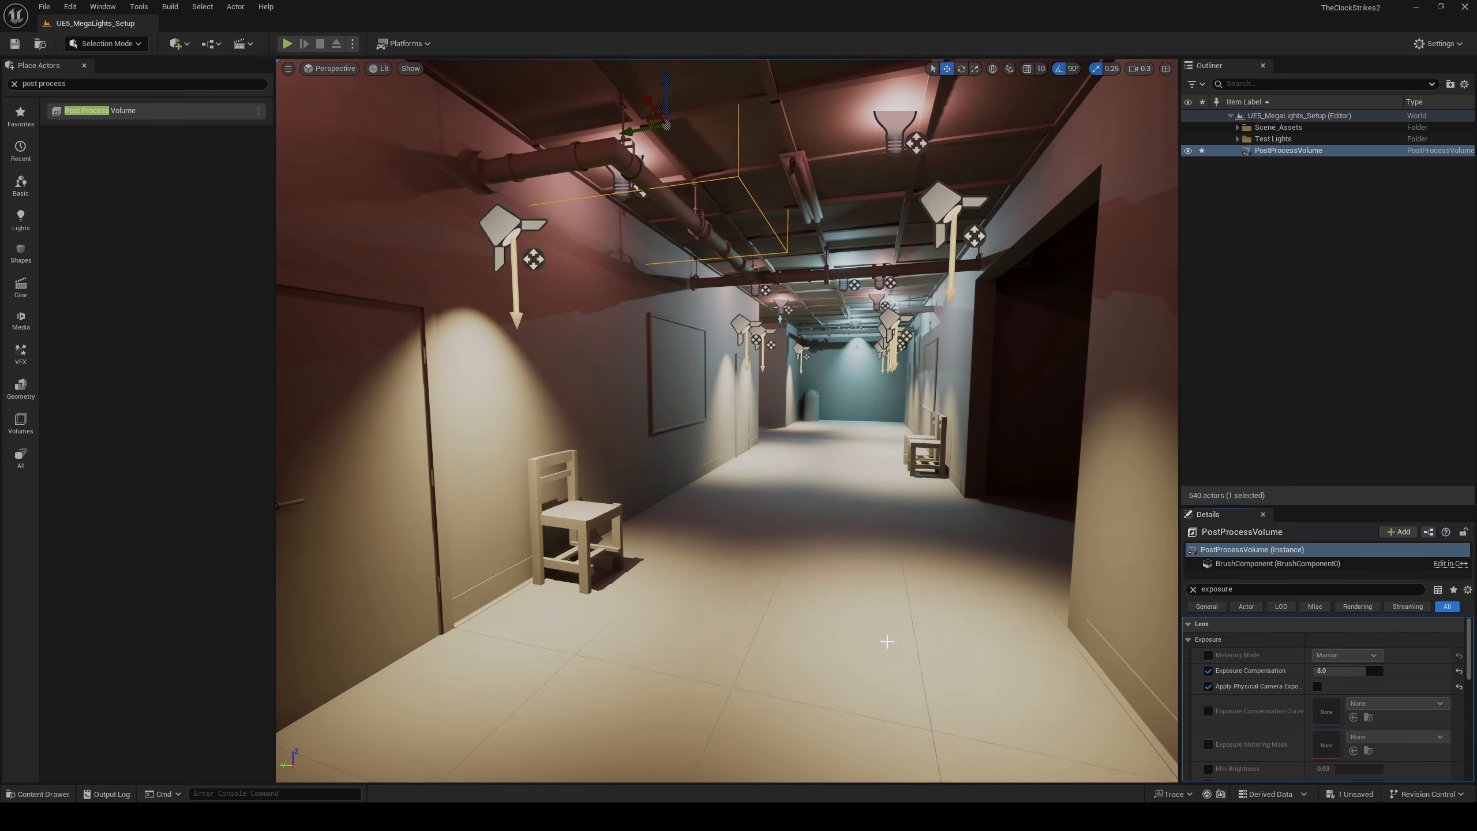
pyautogui.moveTo(865, 468); pyautogui.dragTo(865, 434, button='right')
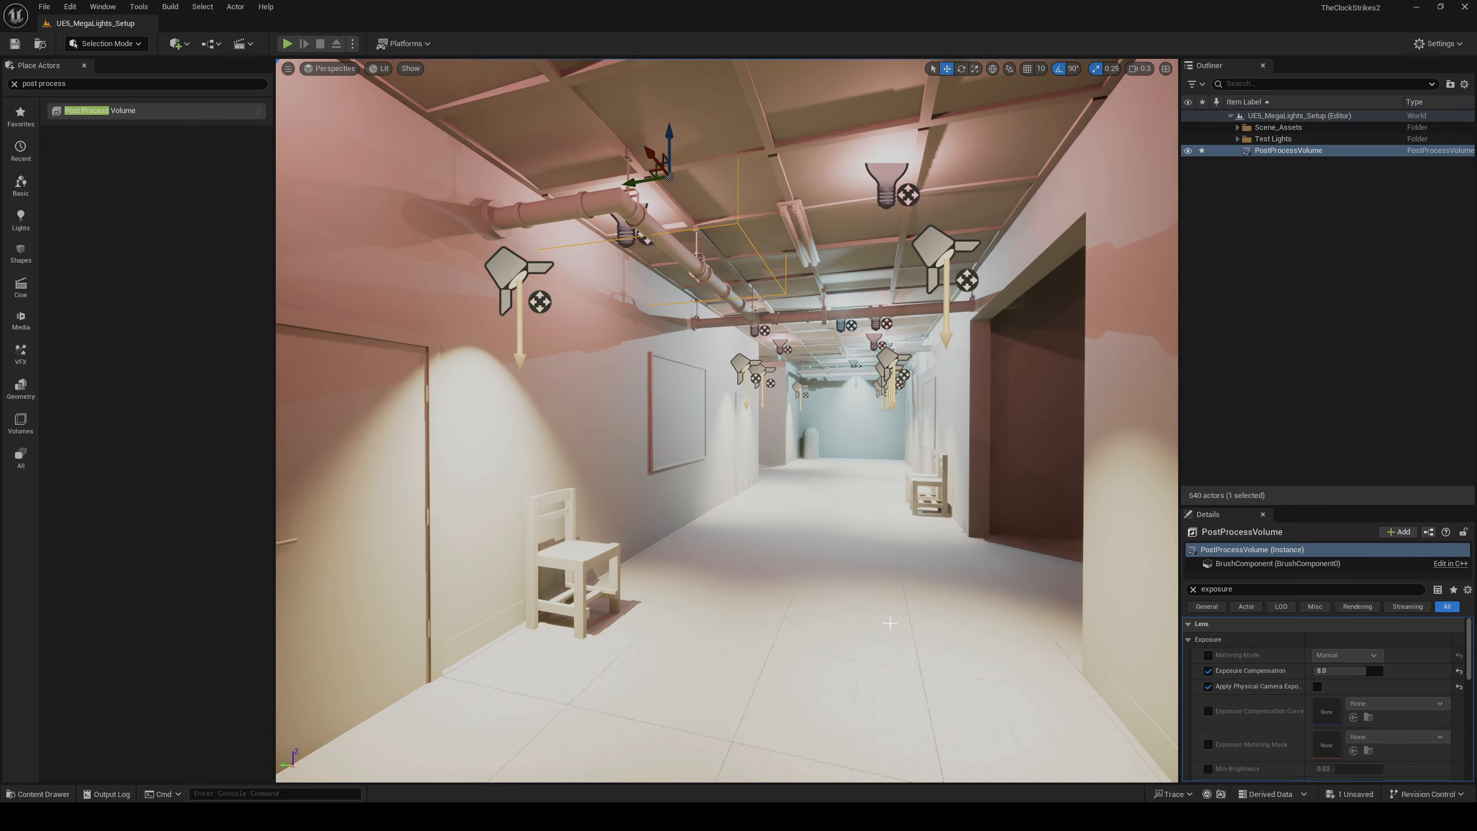
pyautogui.moveTo(863, 619); pyautogui.dragTo(843, 640, button='right')
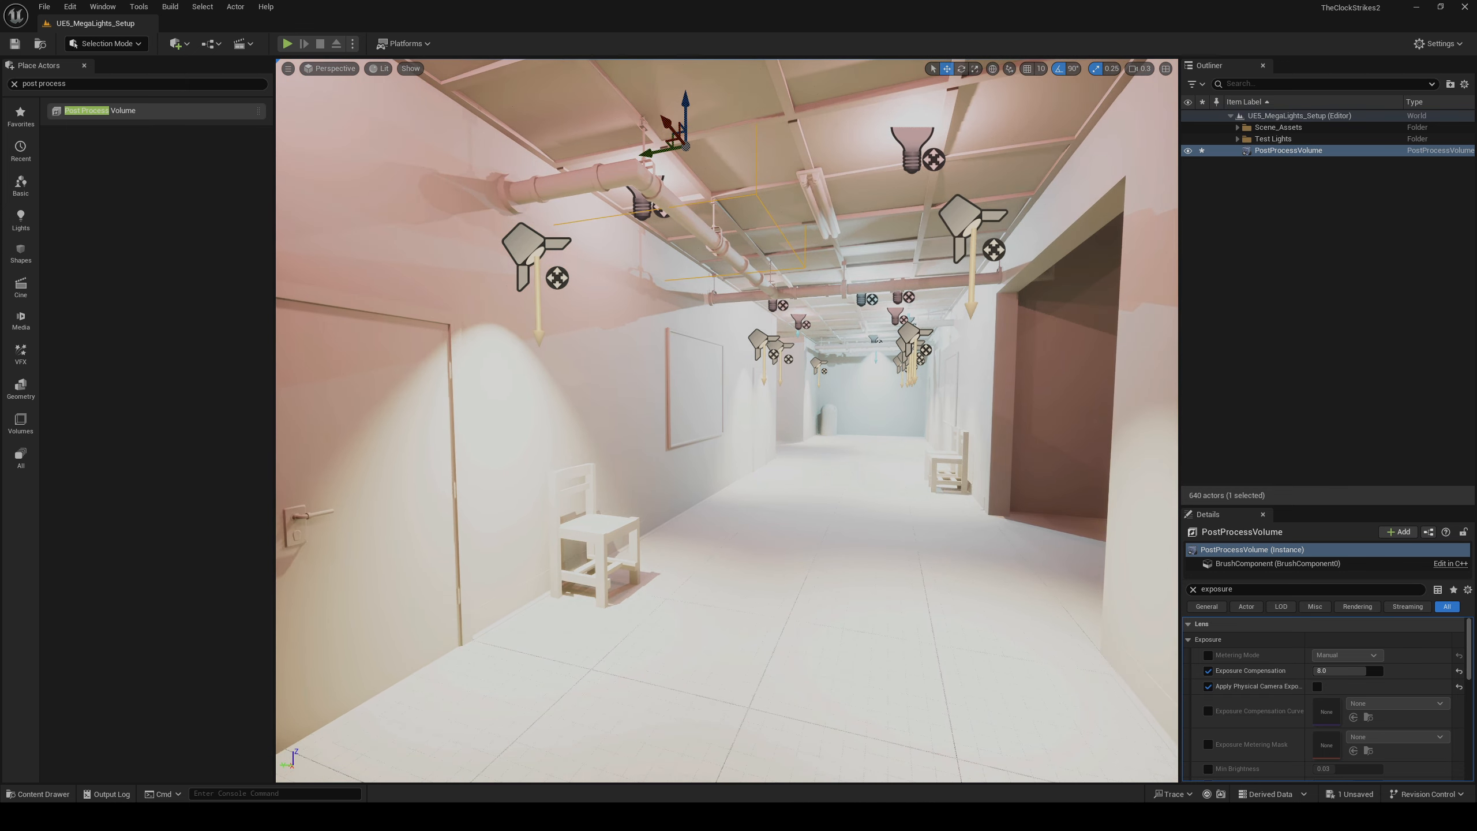
pyautogui.moveTo(799, 515); pyautogui.dragTo(797, 486, button='right')
pyautogui.scroll(3, 797, 486)
pyautogui.click(1209, 655)
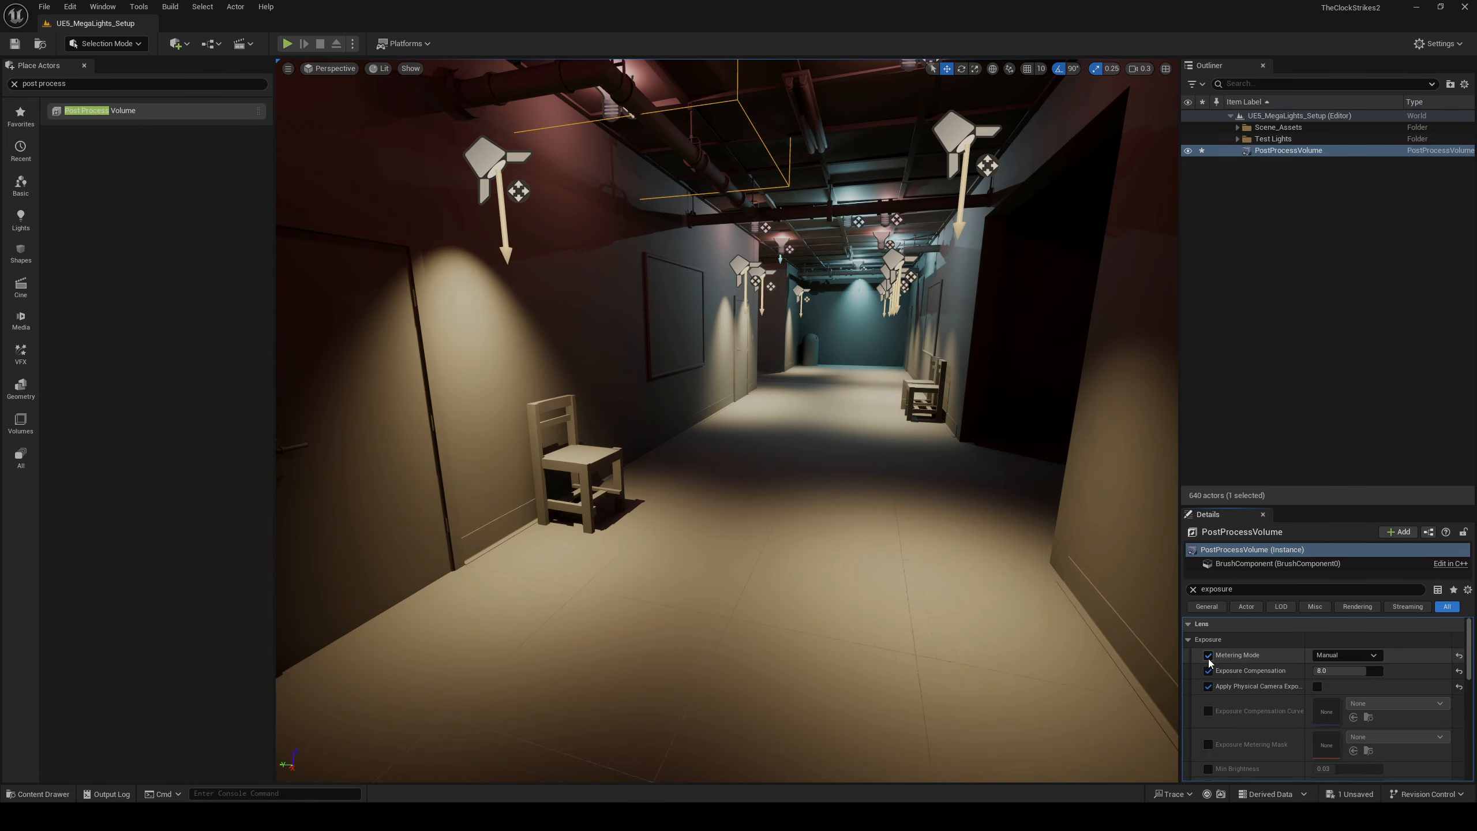
# - Filter the volume's details for "unbound" to check its Infinite Extent (Unbound) setting
pyautogui.click(1192, 590)
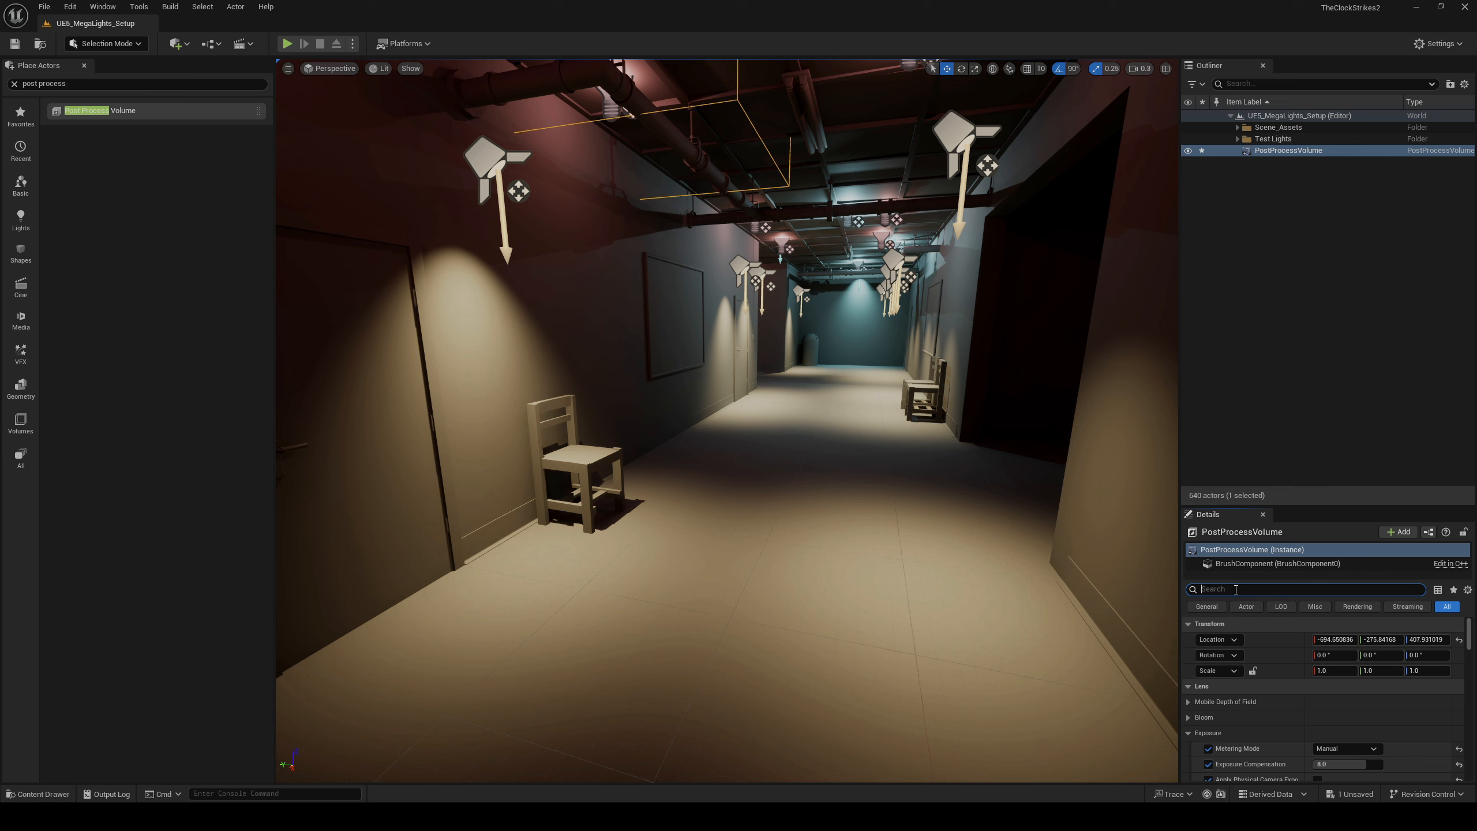
pyautogui.write('unbound')
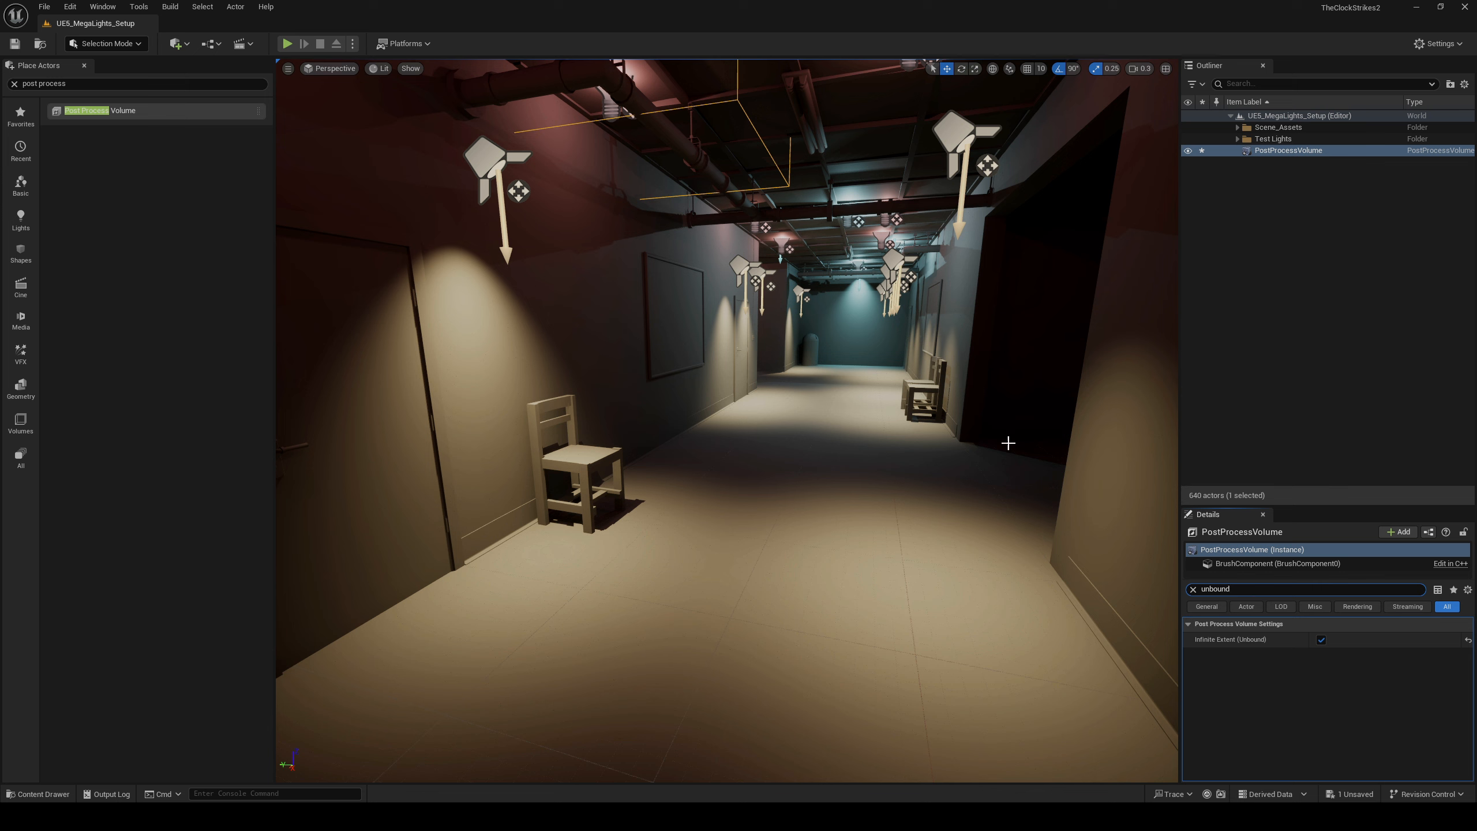
pyautogui.moveTo(782, 489); pyautogui.dragTo(727, 145, button='right')
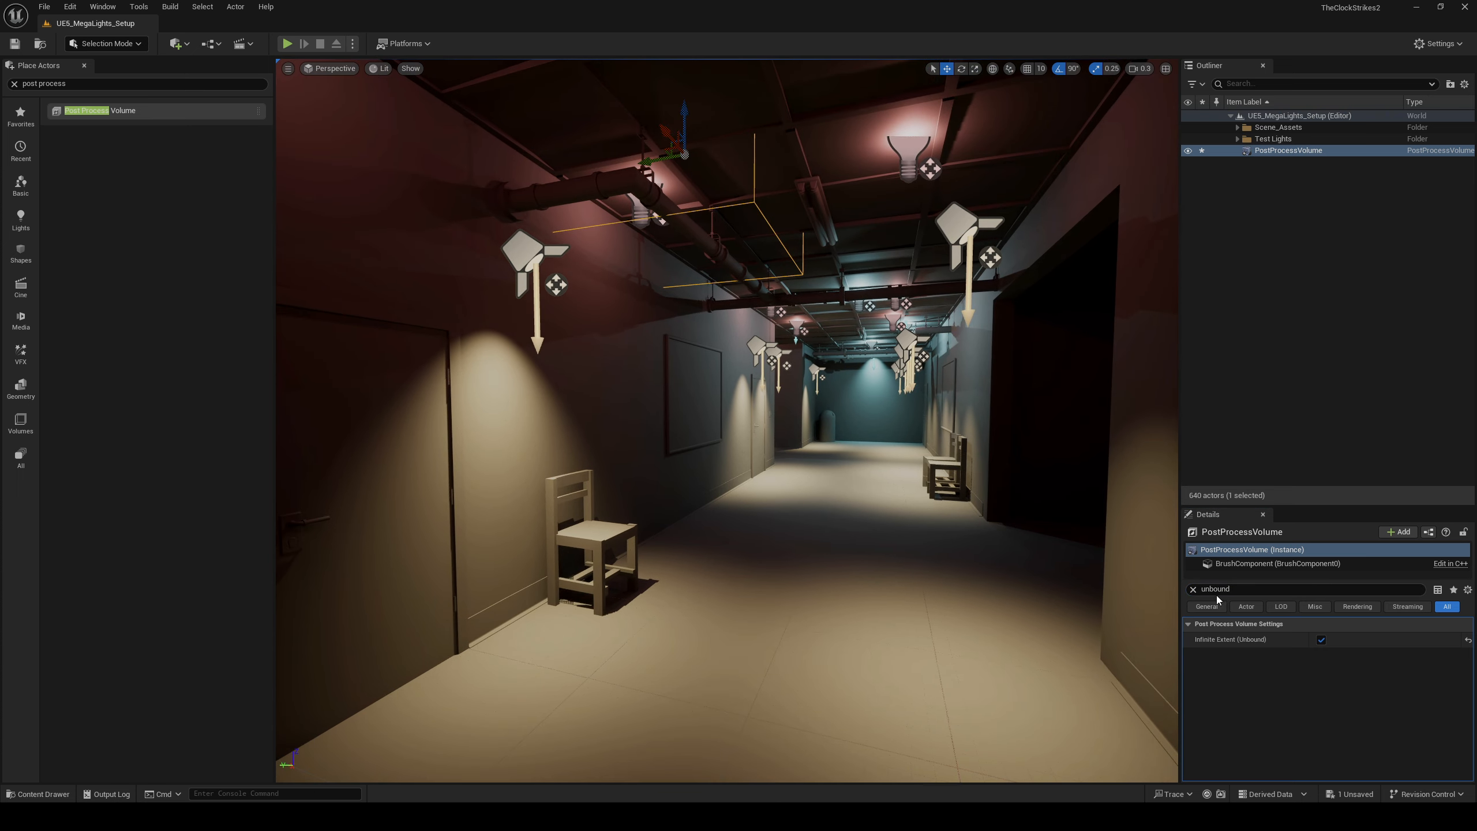
# - Enable the MegaLights override in the post process volume's rendering features, and clear the details filter
pyautogui.click(1194, 590)
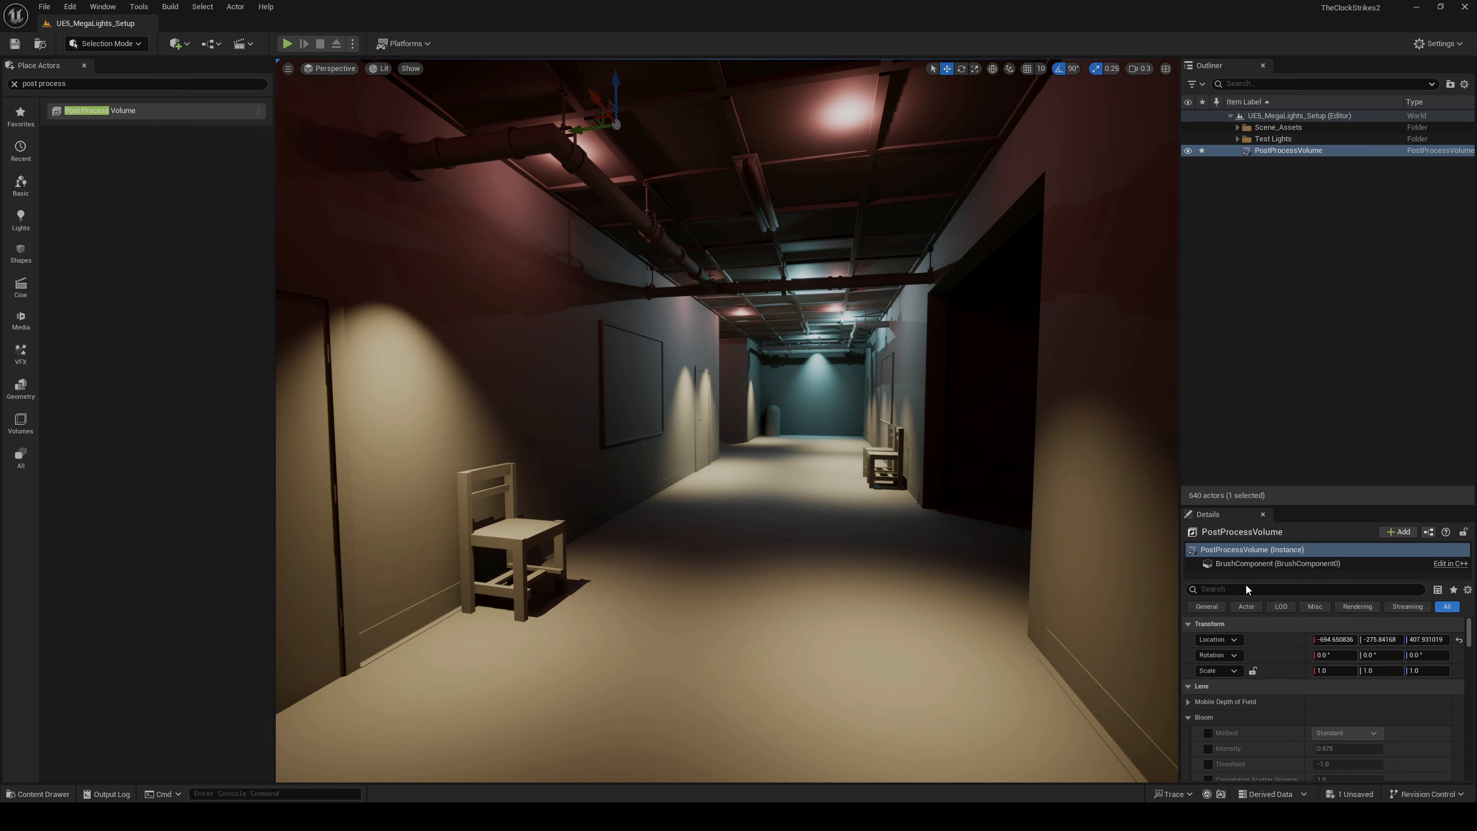
pyautogui.write('megalight')
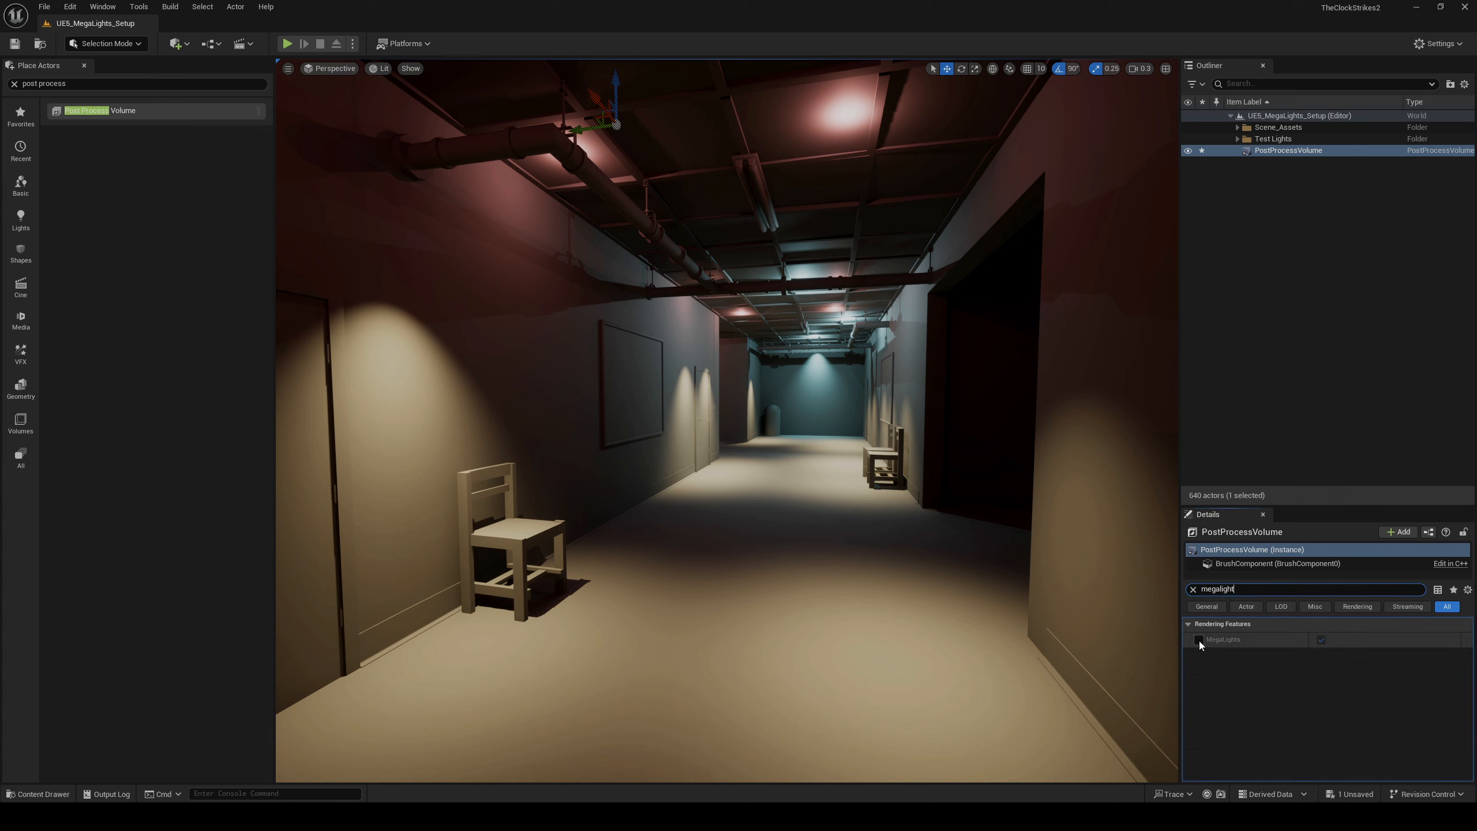
pyautogui.click(1199, 641)
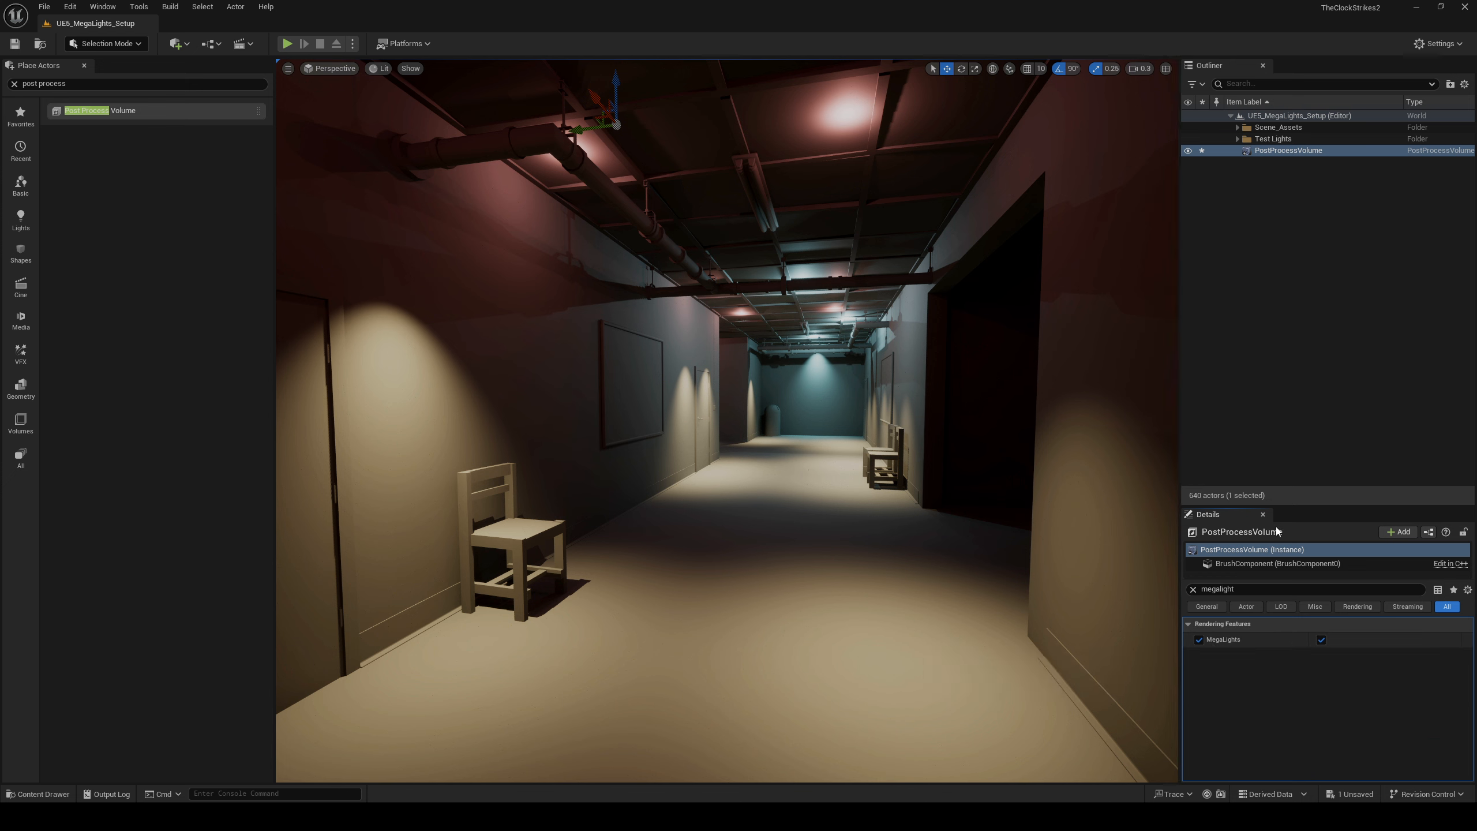
pyautogui.click(1193, 589)
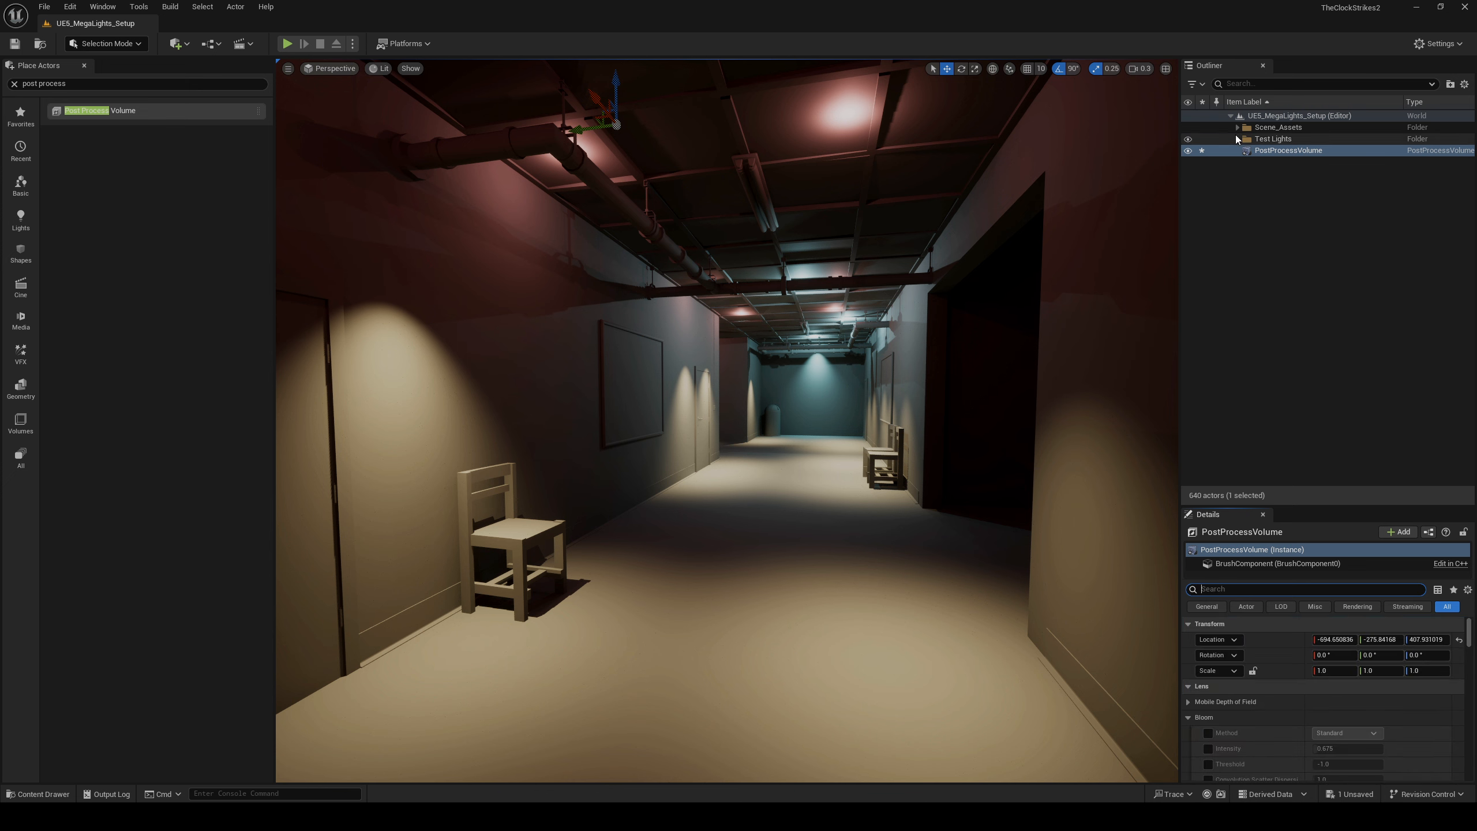
# - Expand the Test Lights folder and select all its point lights from PointLight6 to PointLight35
pyautogui.click(1237, 140)
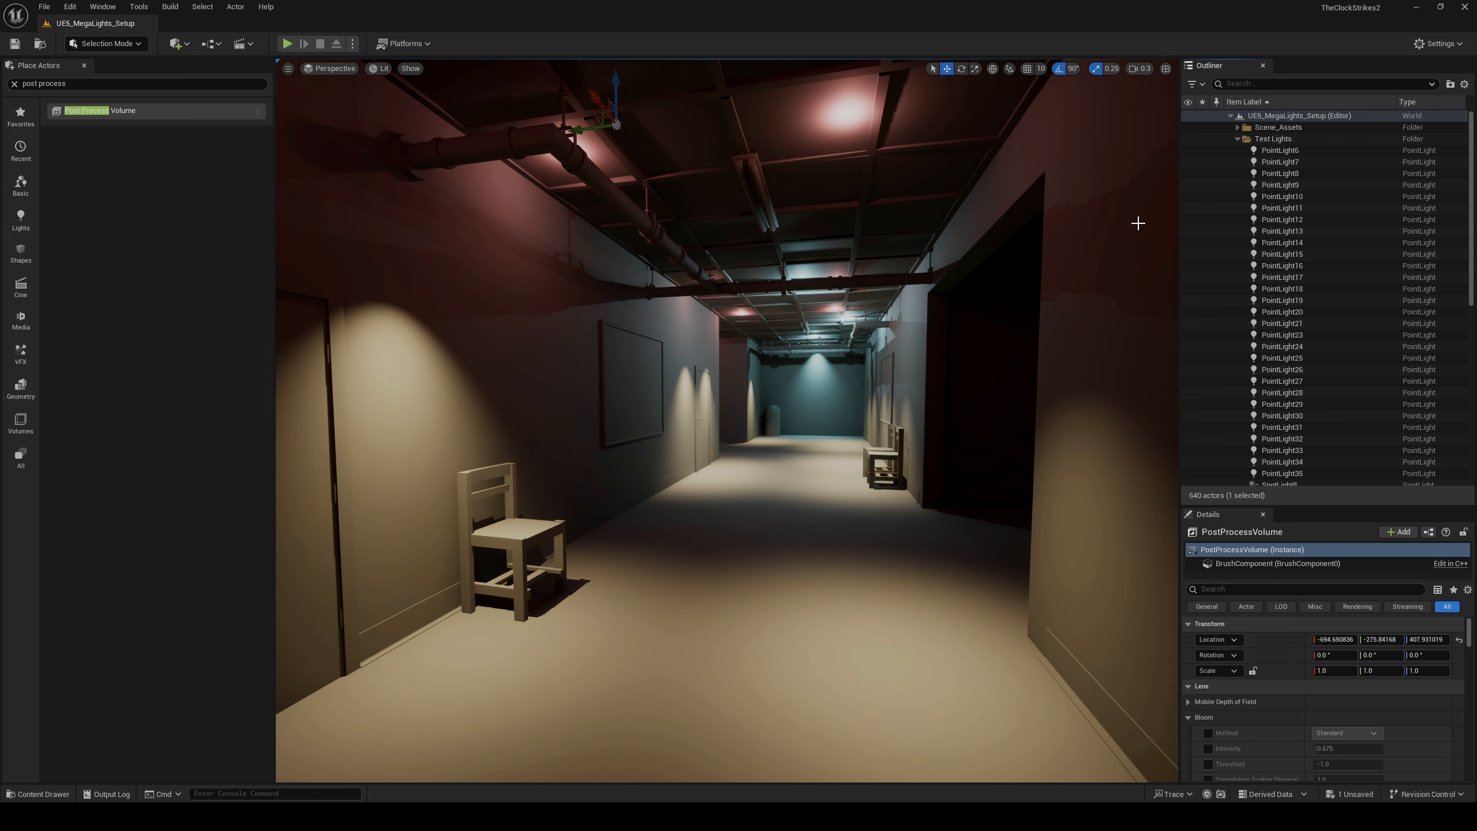
pyautogui.scroll(-5, 1295, 318)
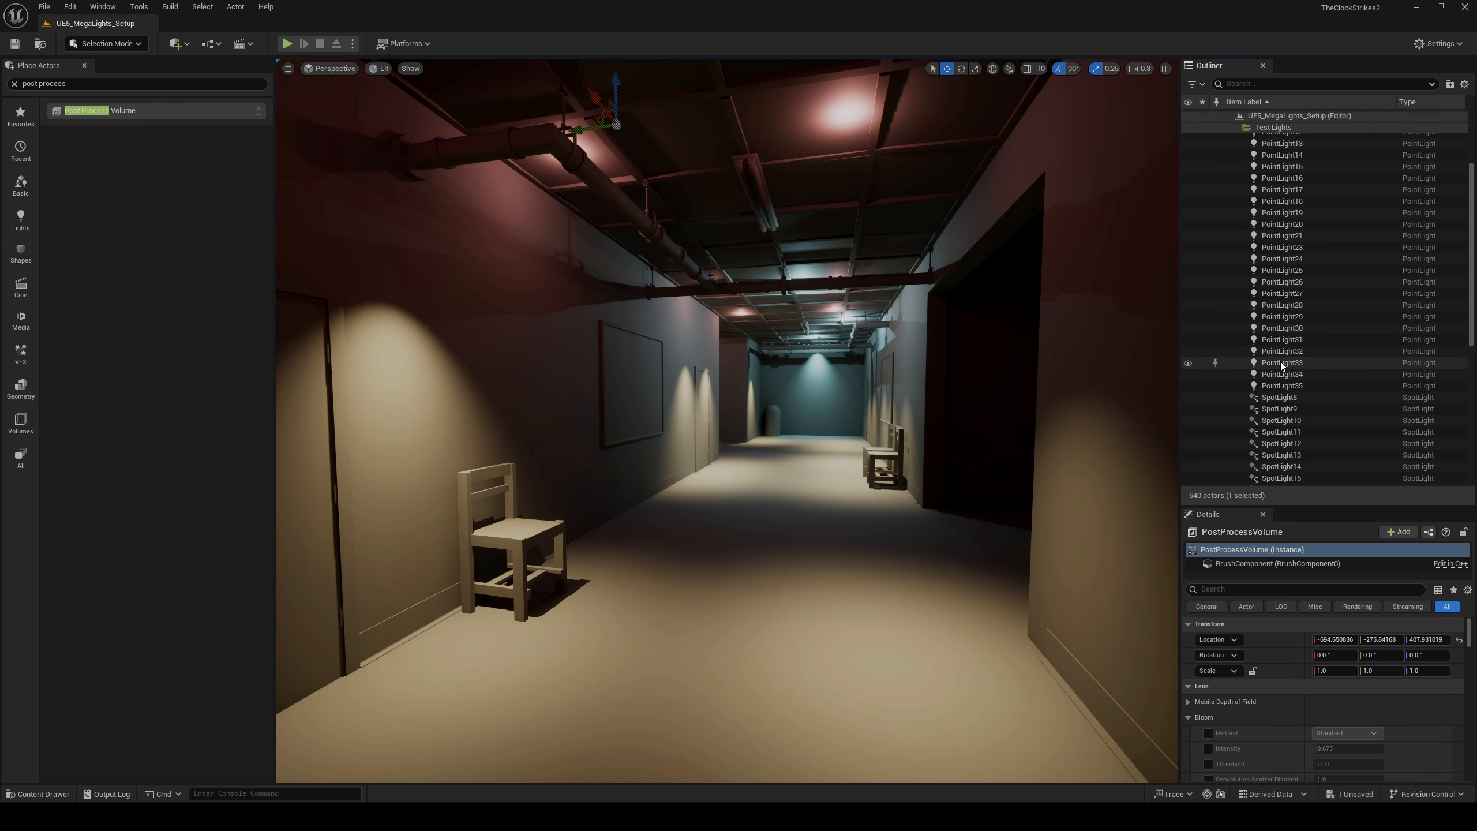
pyautogui.moveTo(944, 426); pyautogui.dragTo(934, 419, button='right')
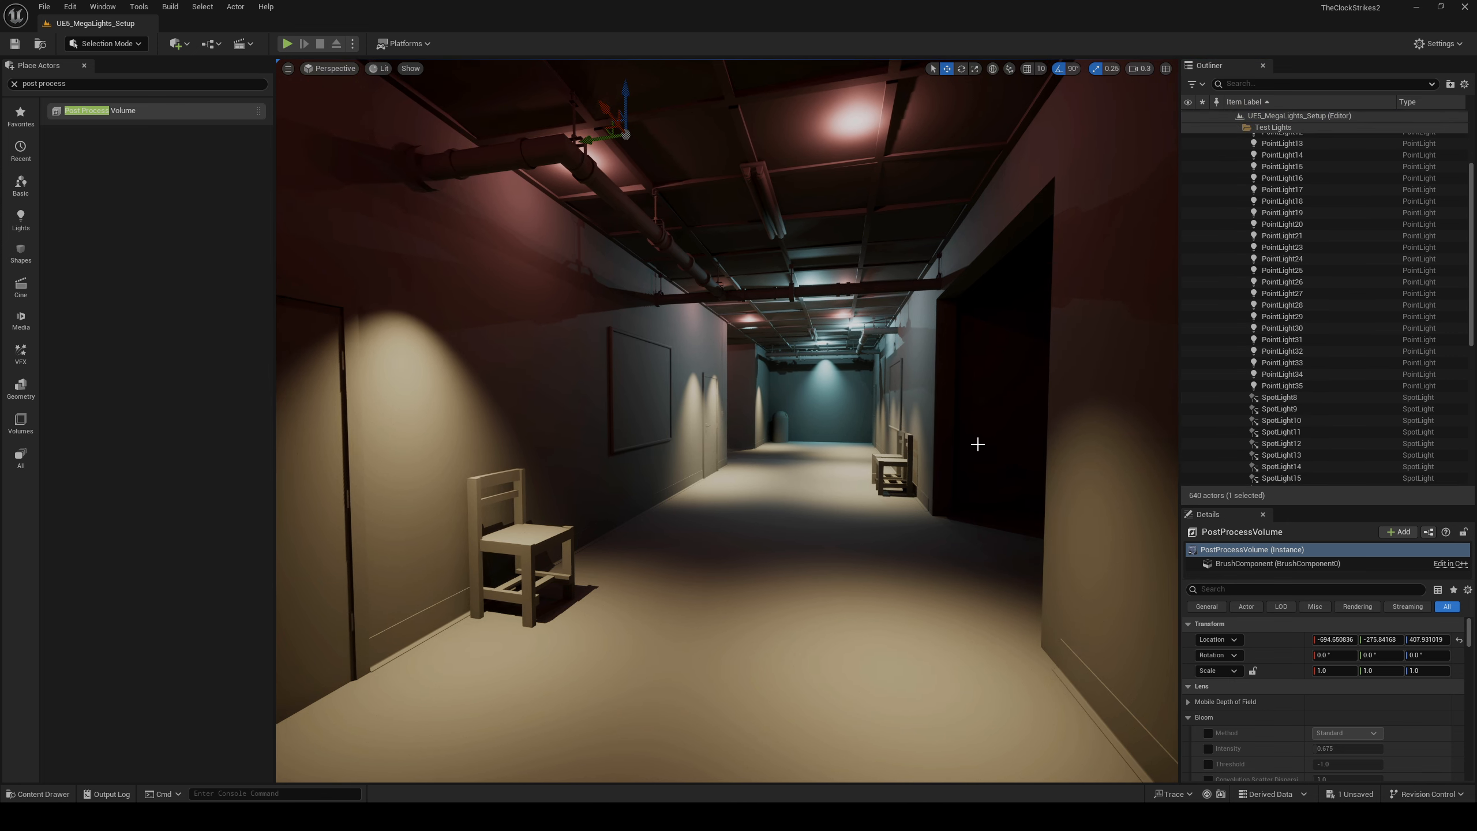
pyautogui.scroll(5, 1272, 370)
pyautogui.click(1289, 152)
pyautogui.scroll(-4, 1270, 341)
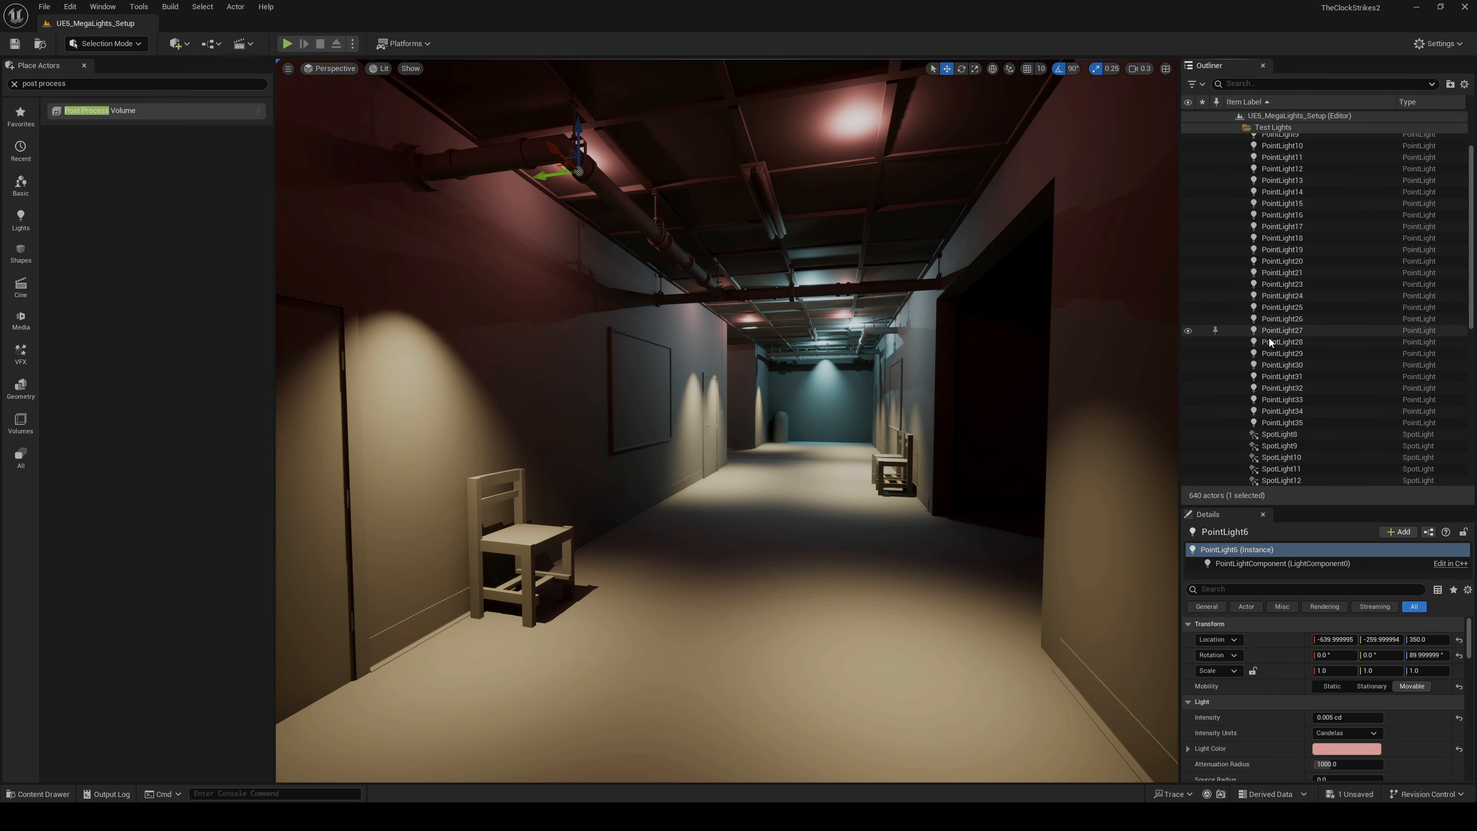
pyautogui.keyDown('shift'); pyautogui.click(1280, 403); pyautogui.keyUp('shift')
# - Enable Allow MegaLights for all the selected point lights
pyautogui.click(1238, 547)
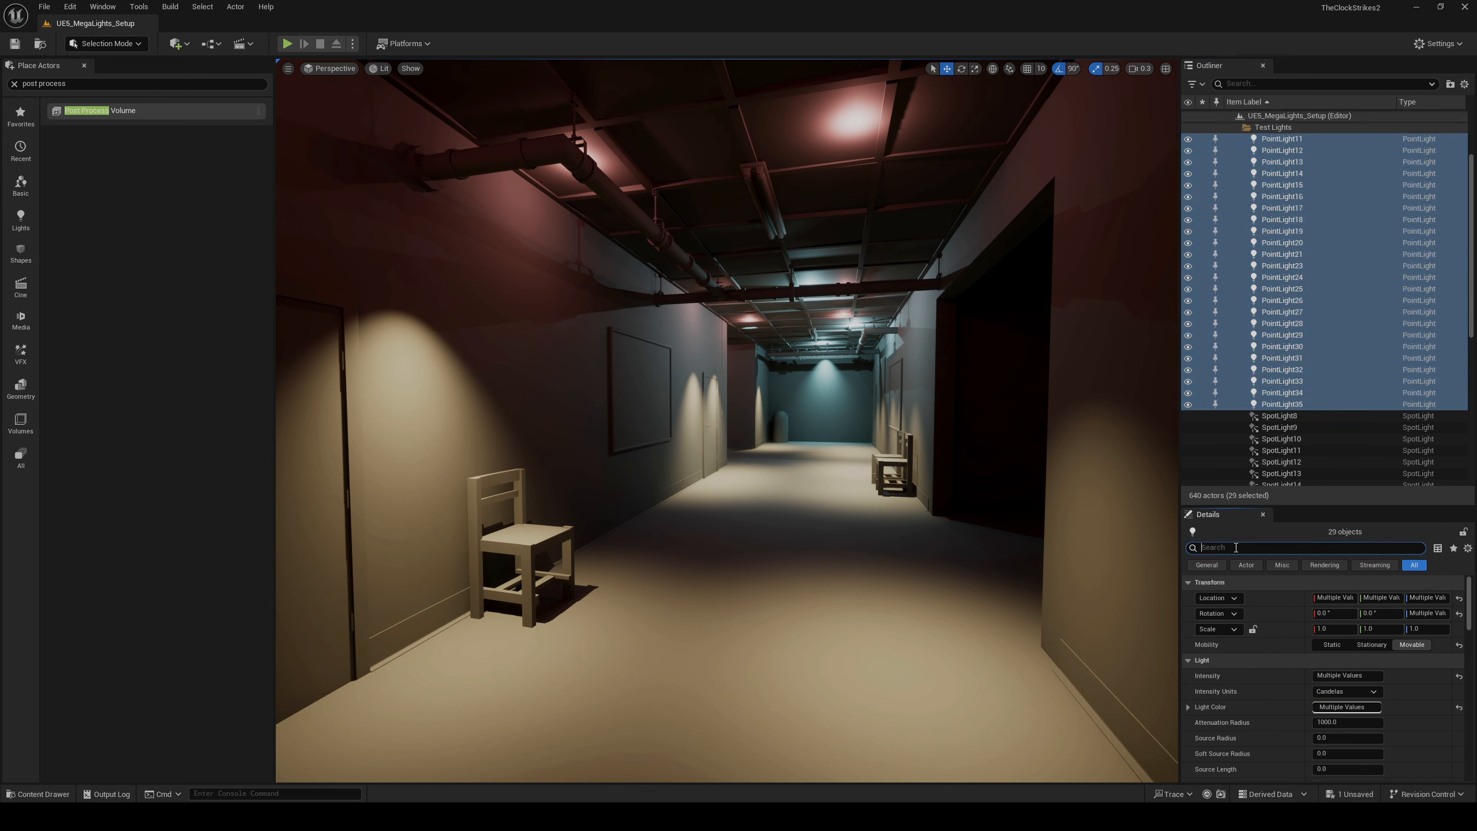
pyautogui.write('megalight')
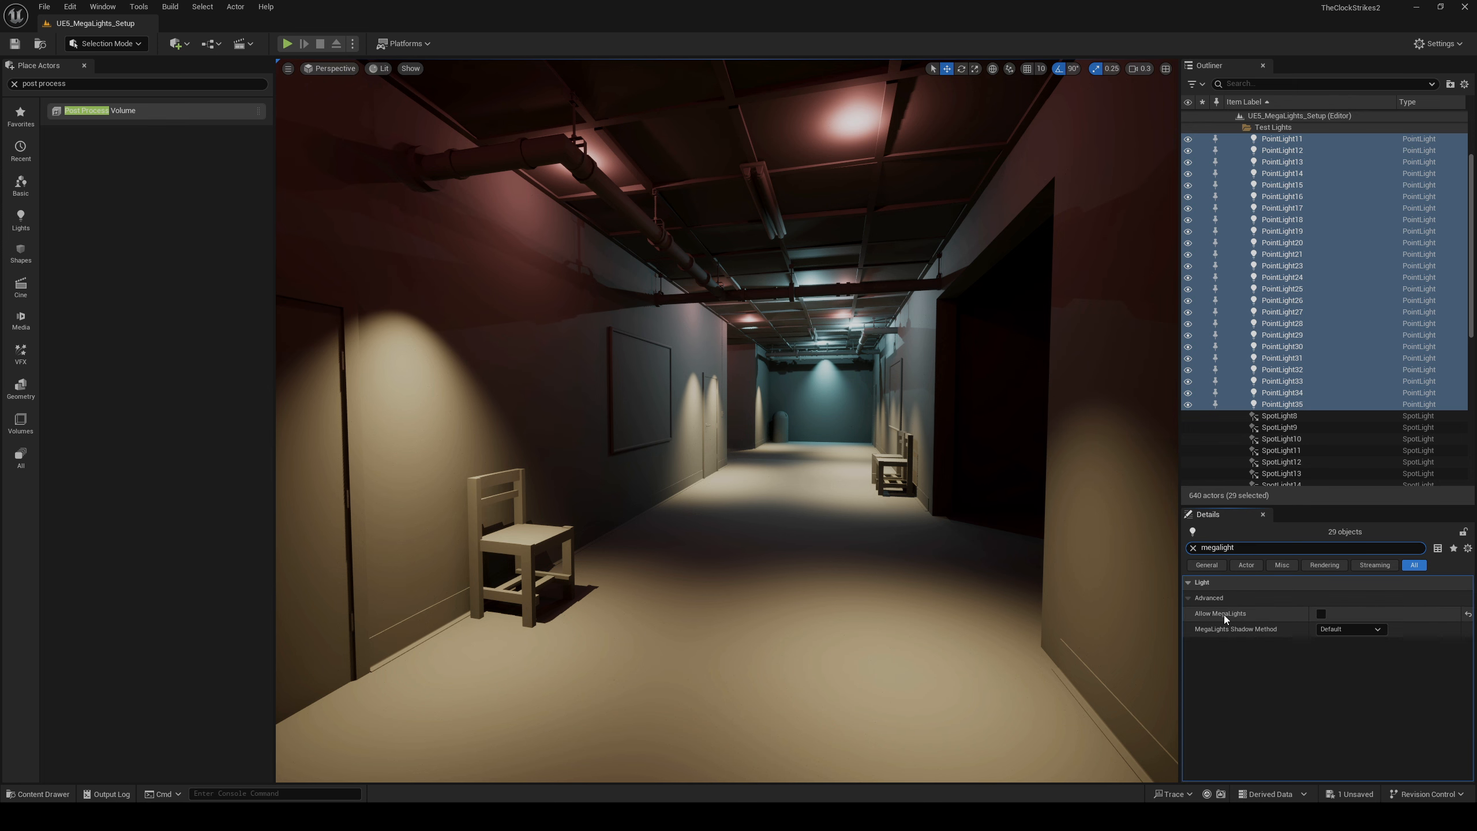
pyautogui.click(1329, 615)
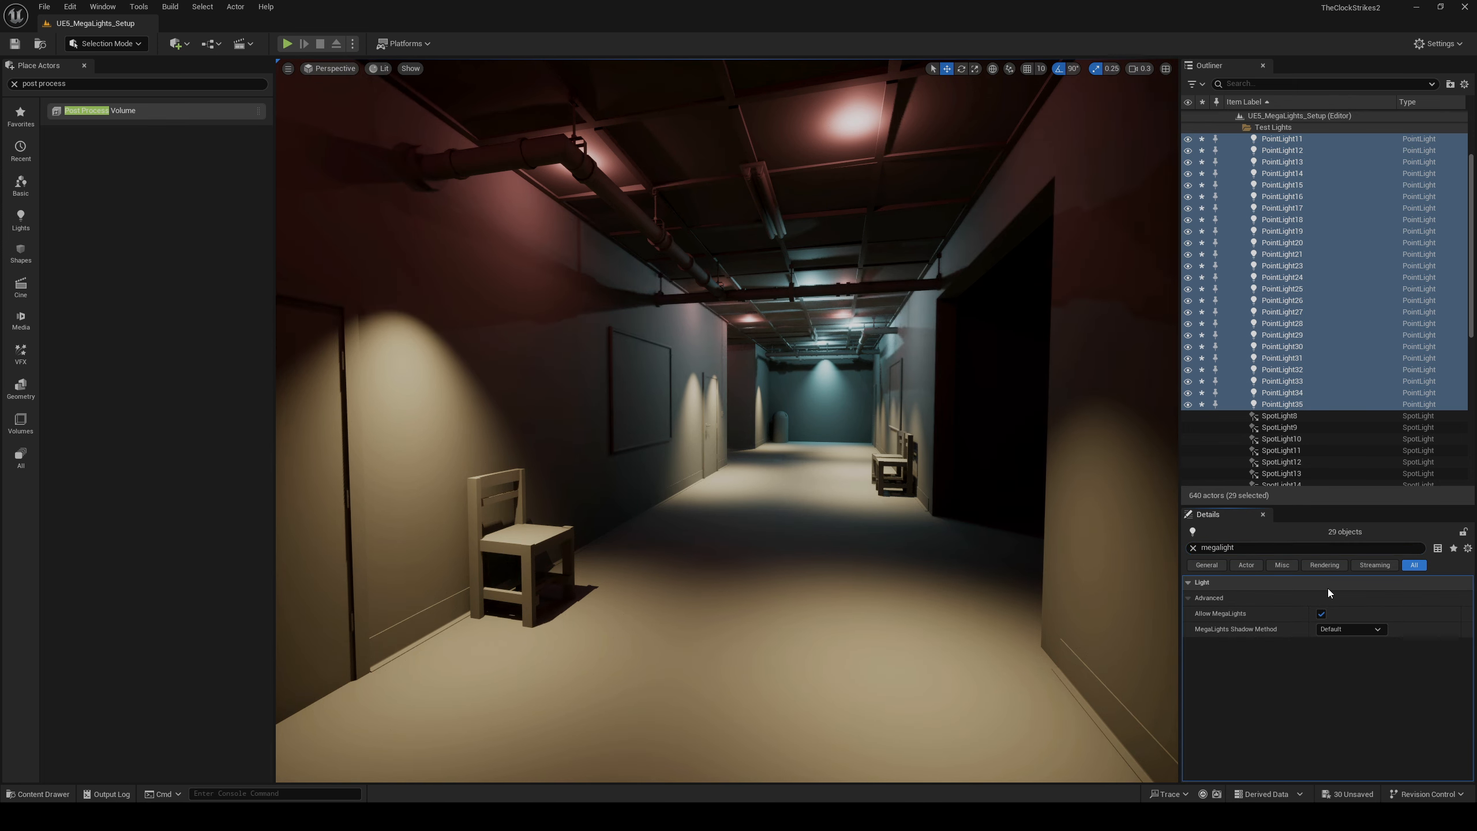
pyautogui.scroll(-2, 1285, 409)
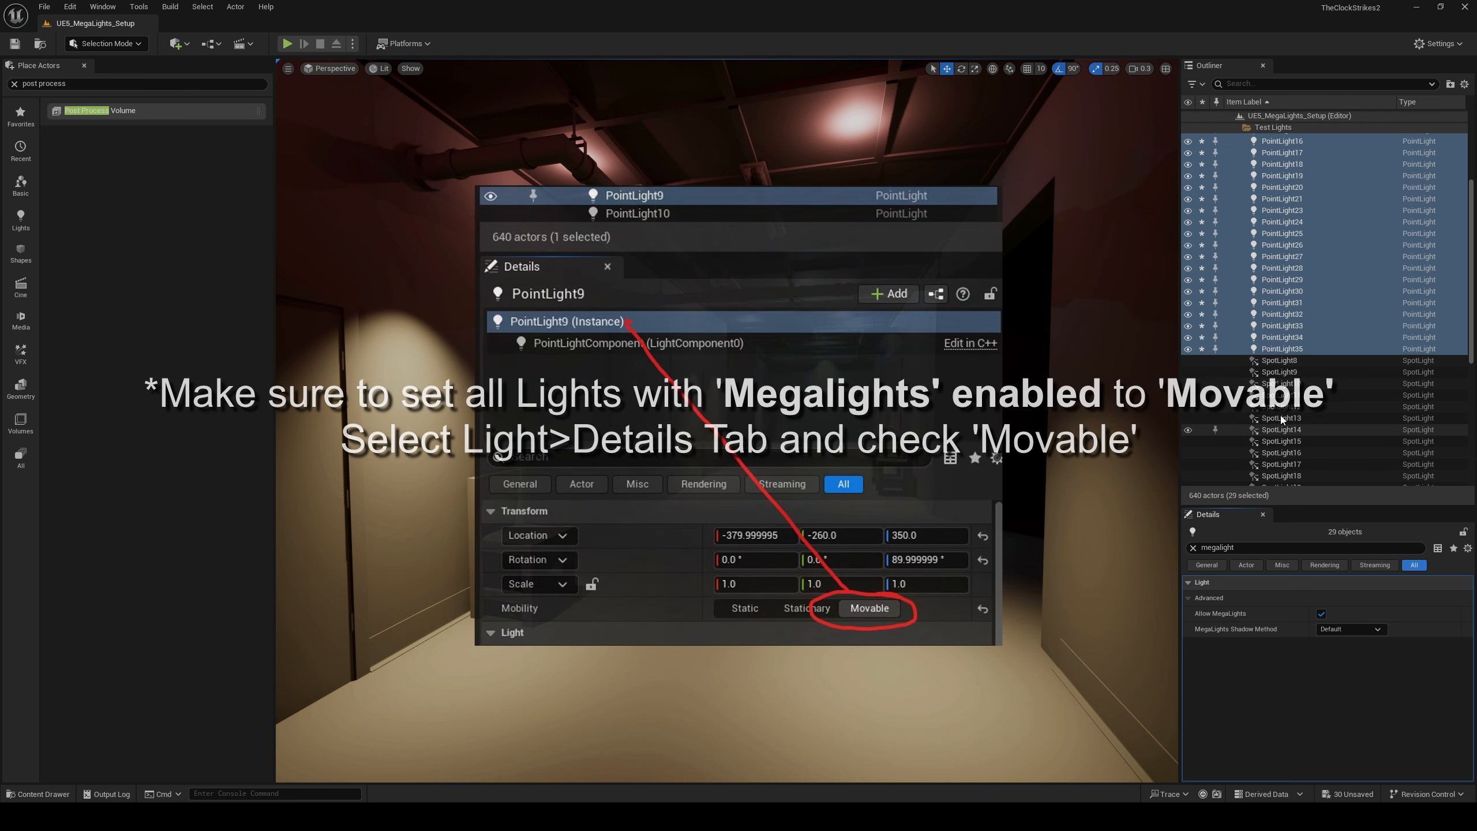
# - Select all the spot lights from SpotLight8 to SpotLight43 and enable Allow MegaLights for them
pyautogui.click(1285, 365)
pyautogui.scroll(-7, 1285, 407)
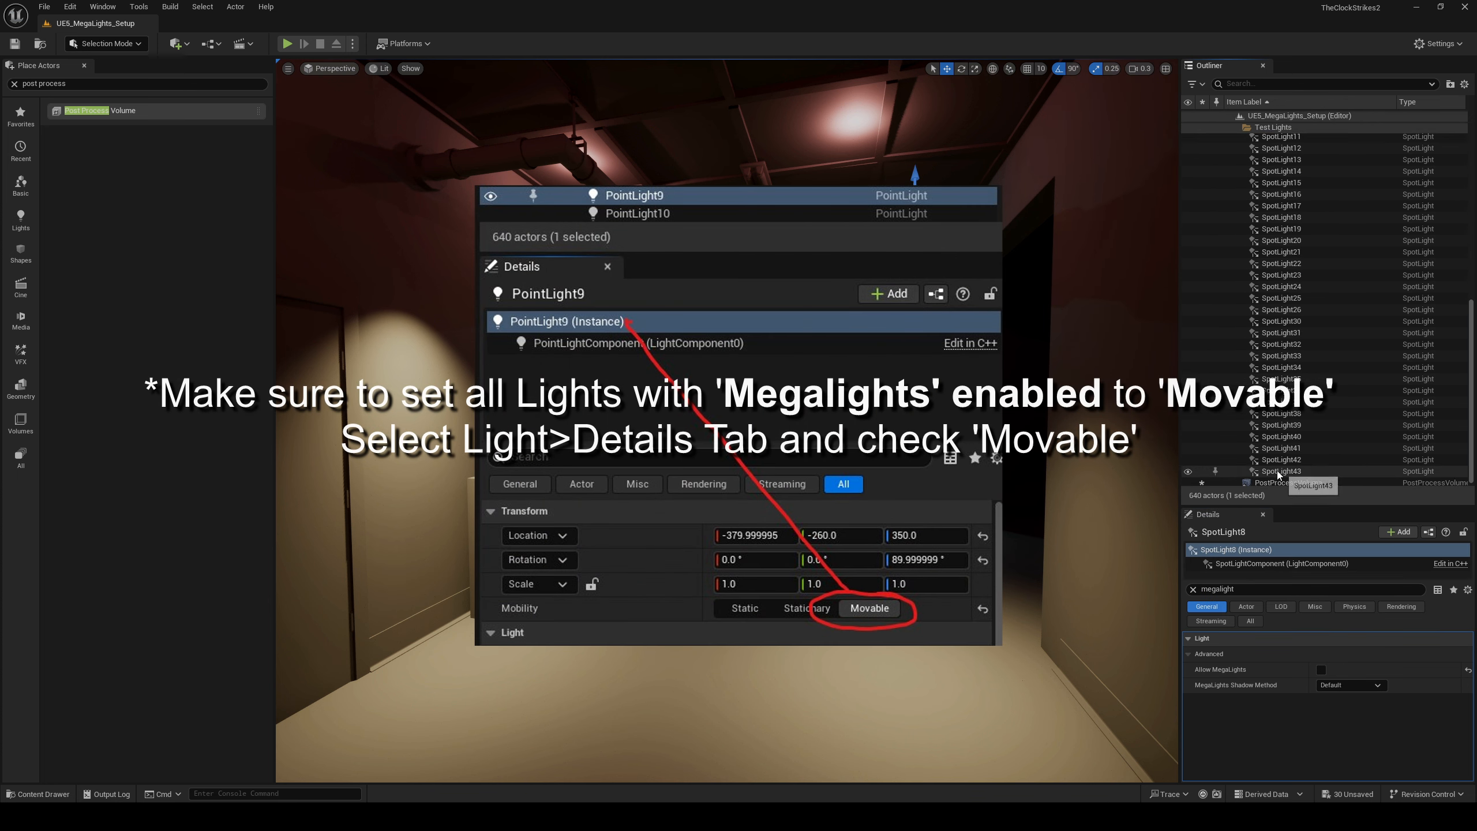
pyautogui.keyDown('shift'); pyautogui.click(1281, 471); pyautogui.keyUp('shift')
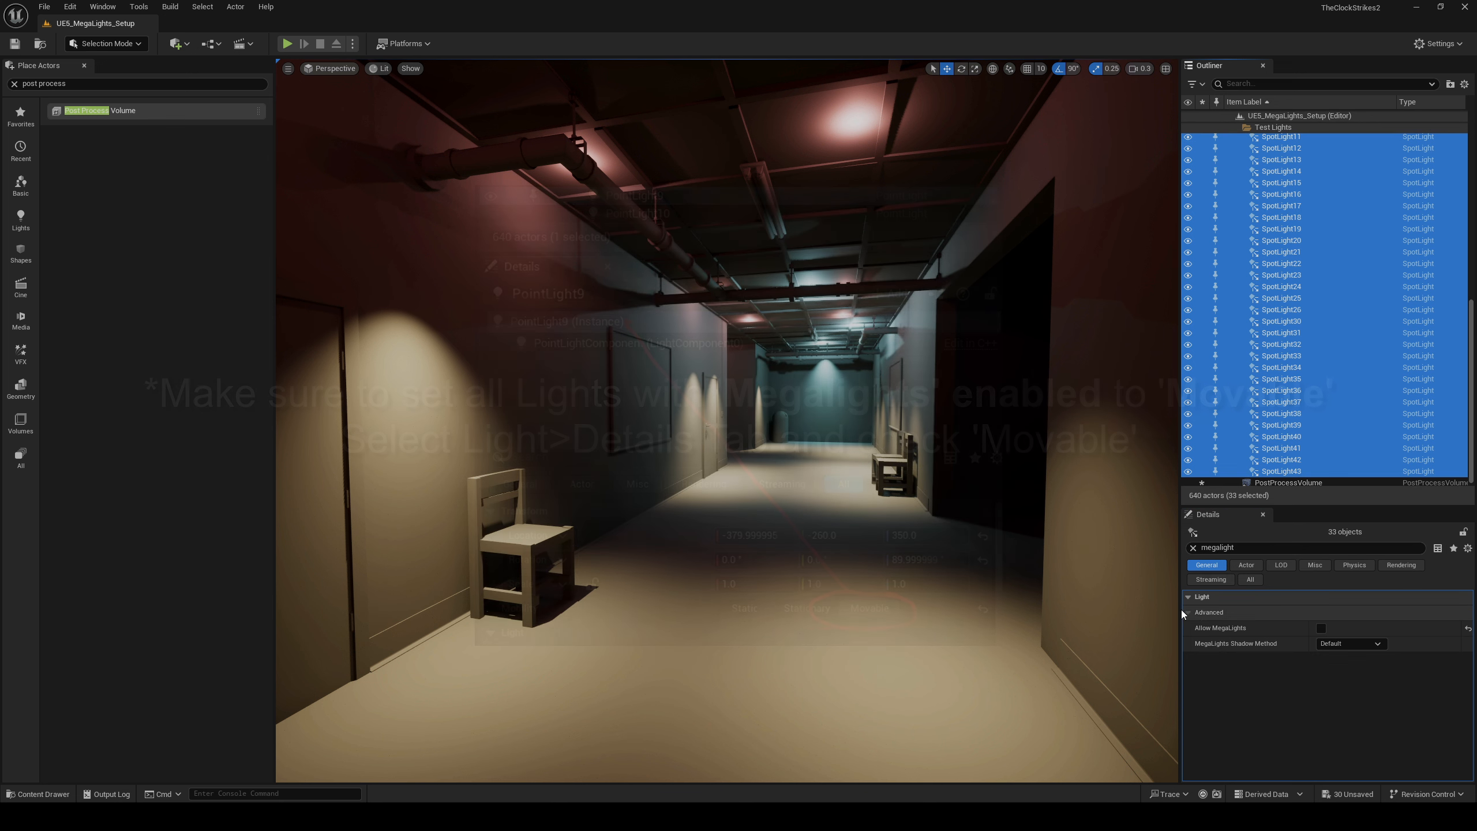
pyautogui.click(1321, 629)
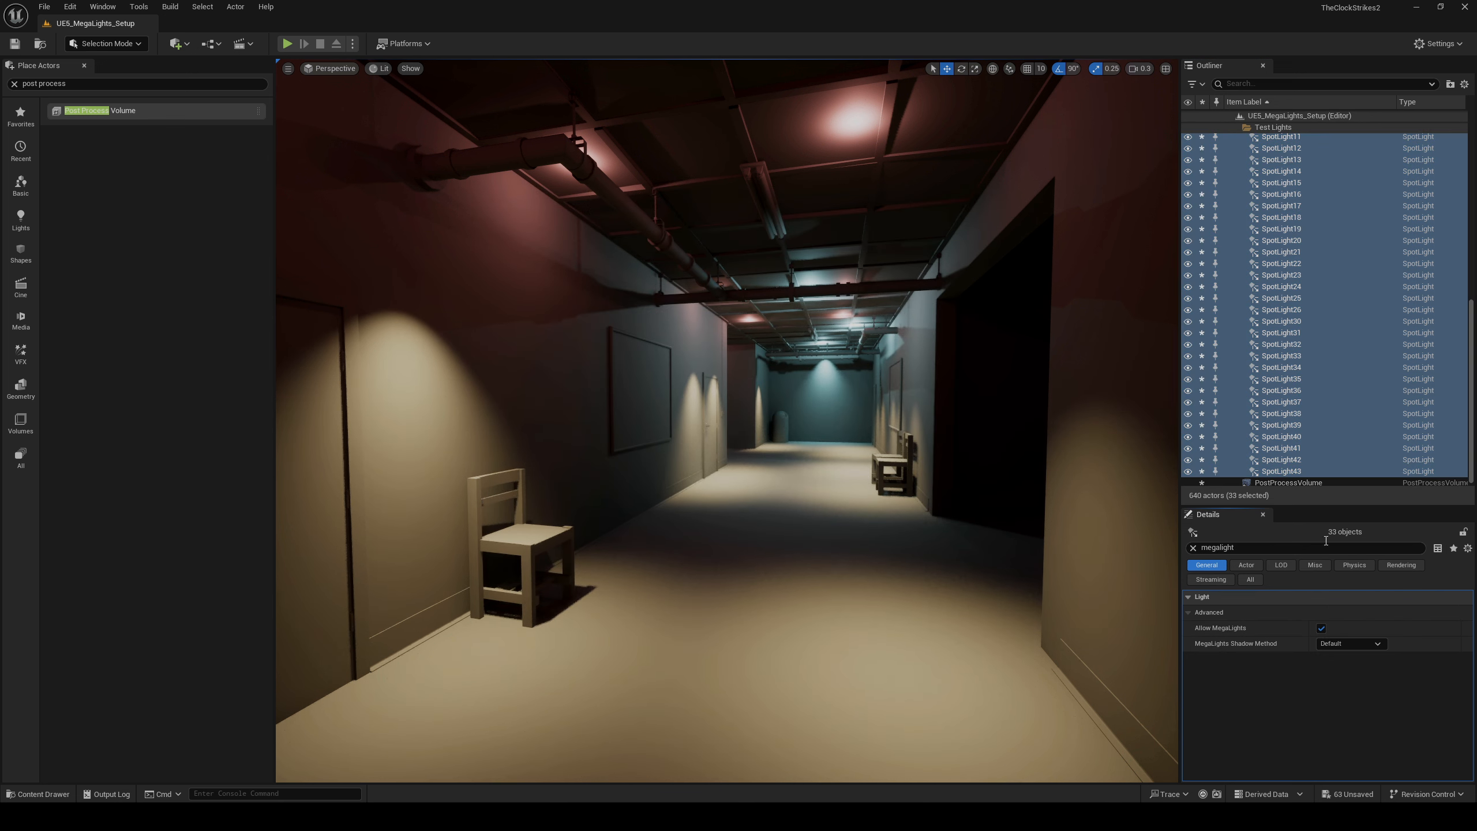
# - Set the MegaLights Shadow Method of the selected spot lights to Virtual Shadow Map
pyautogui.moveTo(1012, 478); pyautogui.dragTo(1012, 466, button='right')
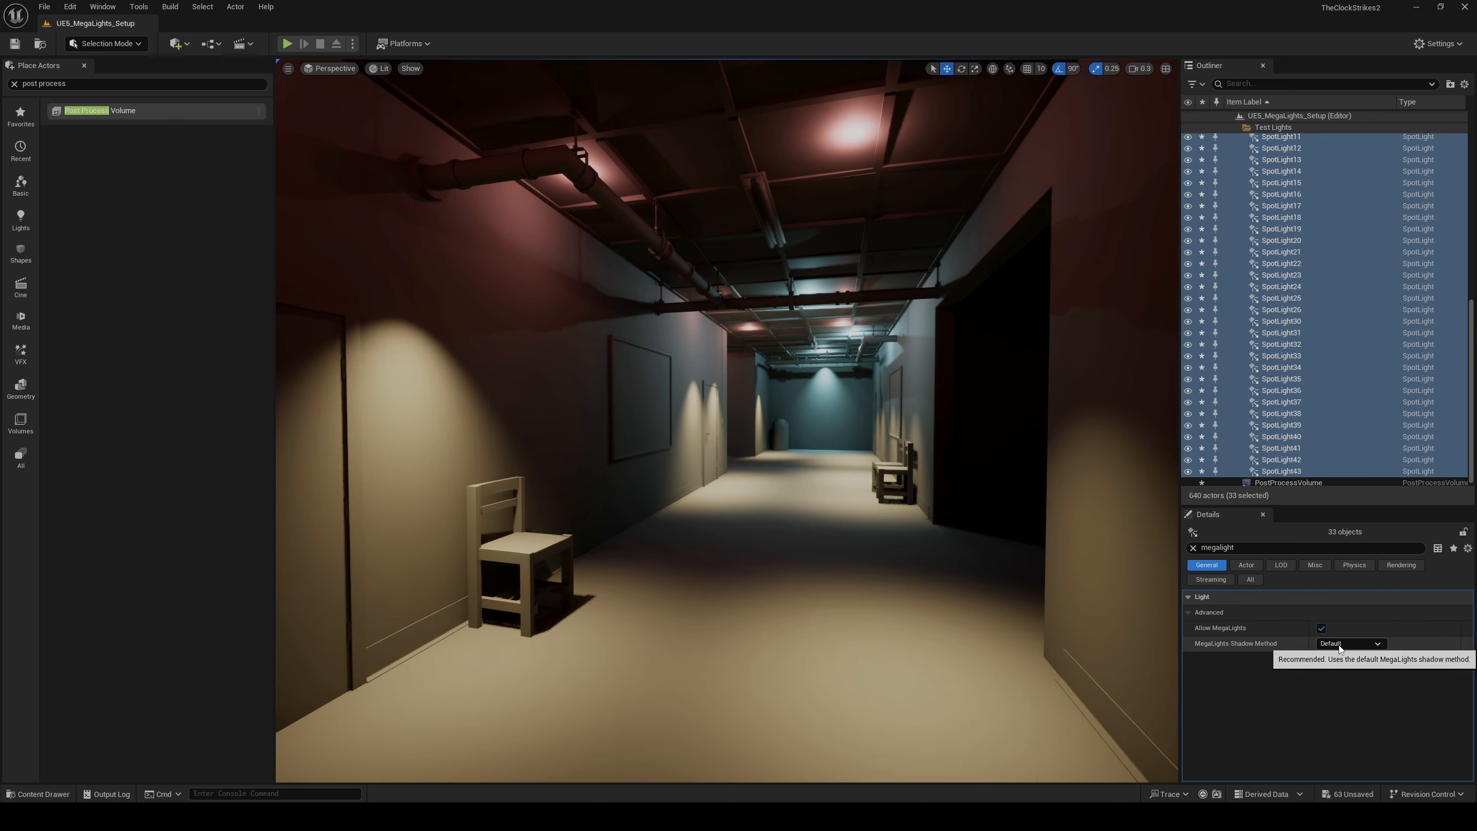
pyautogui.click(1355, 643)
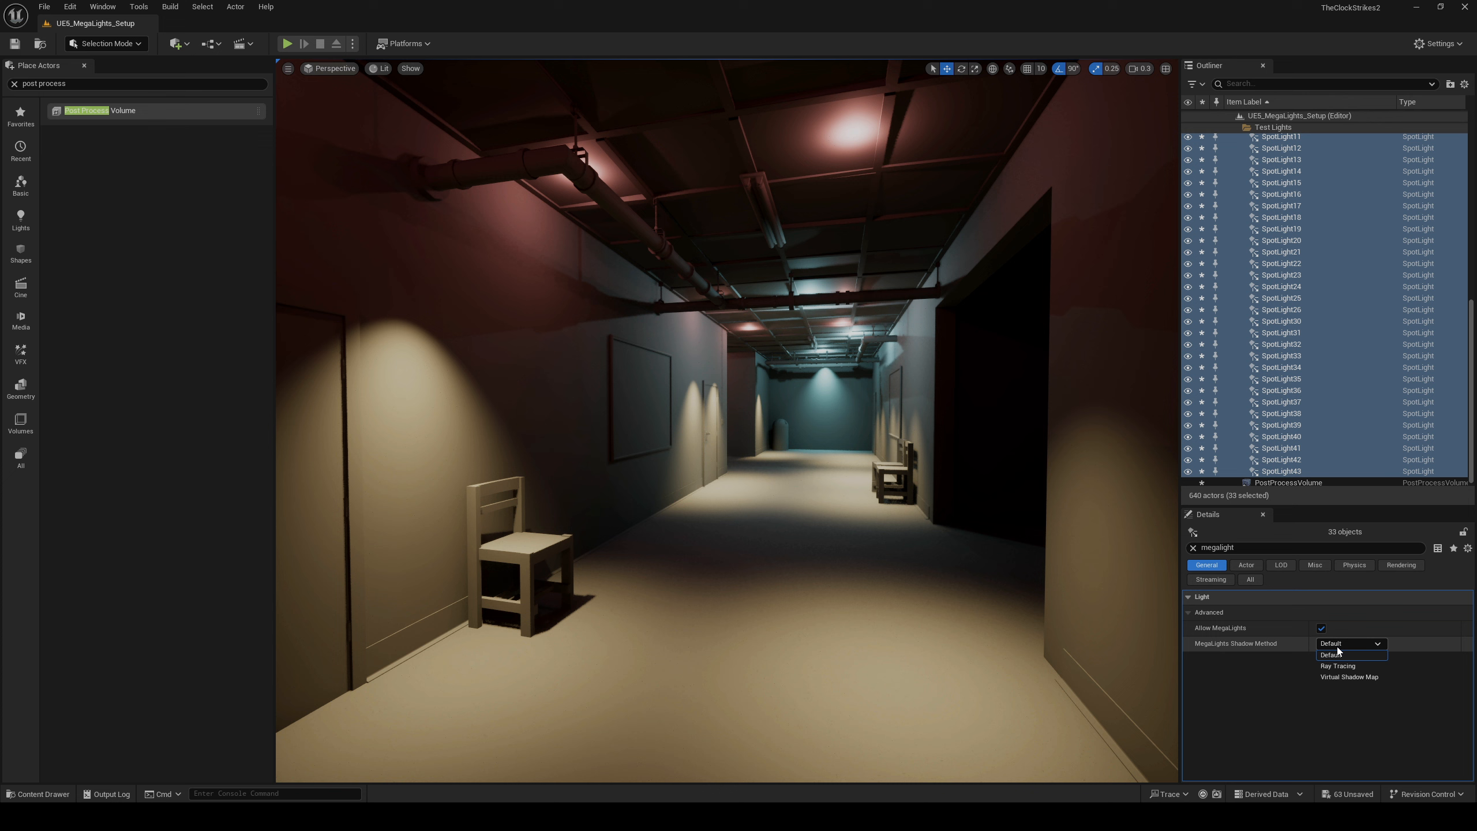
pyautogui.click(1350, 677)
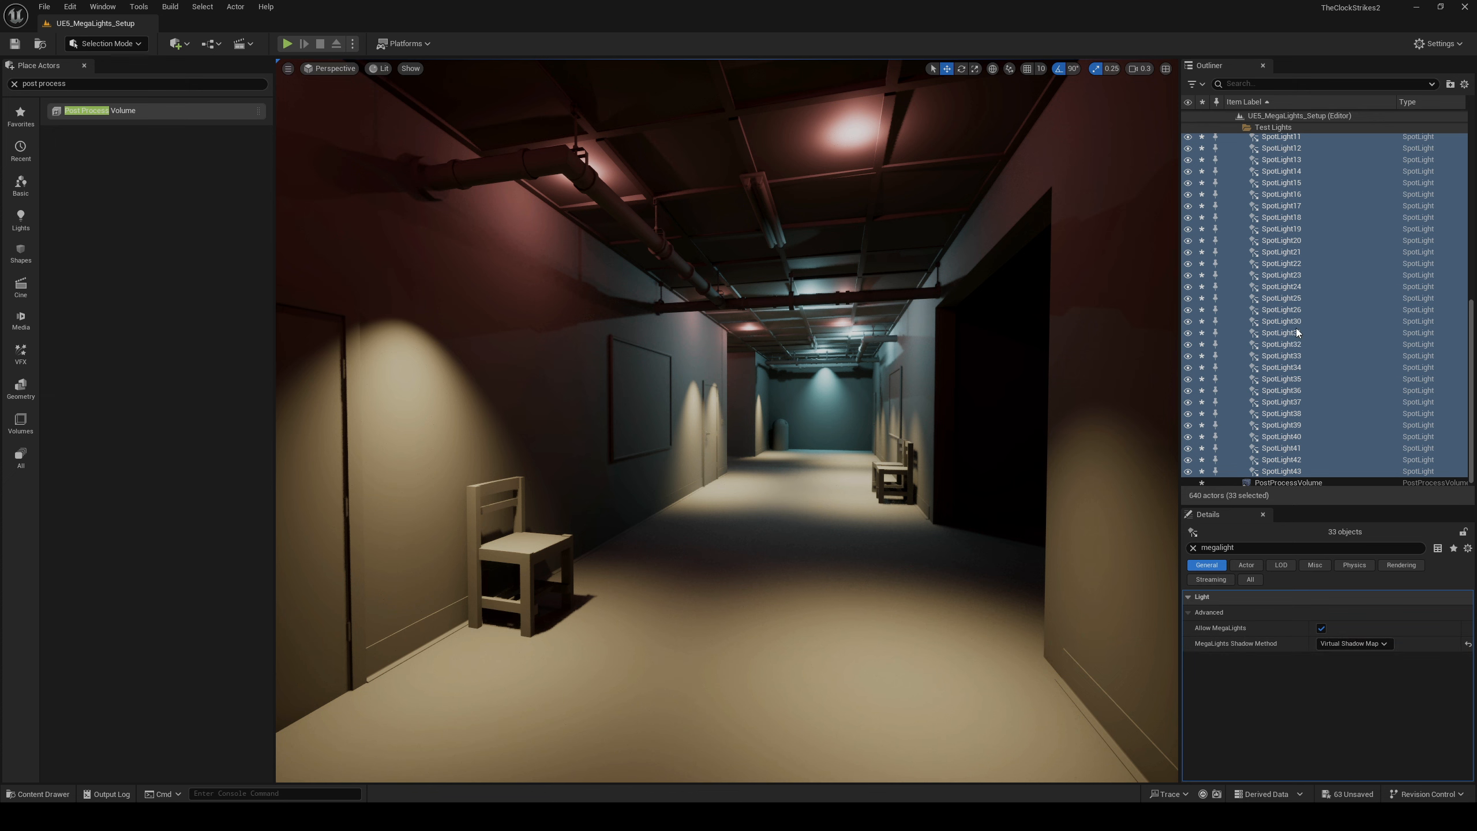
# - Select all the point lights from PointLight6 to PointLight35, set their MegaLights Shadow Method to Virtual Shadow Map, and clear the selection
pyautogui.scroll(5, 1302, 321)
pyautogui.scroll(2, 1303, 322)
pyautogui.click(1268, 338)
pyautogui.scroll(4, 1293, 249)
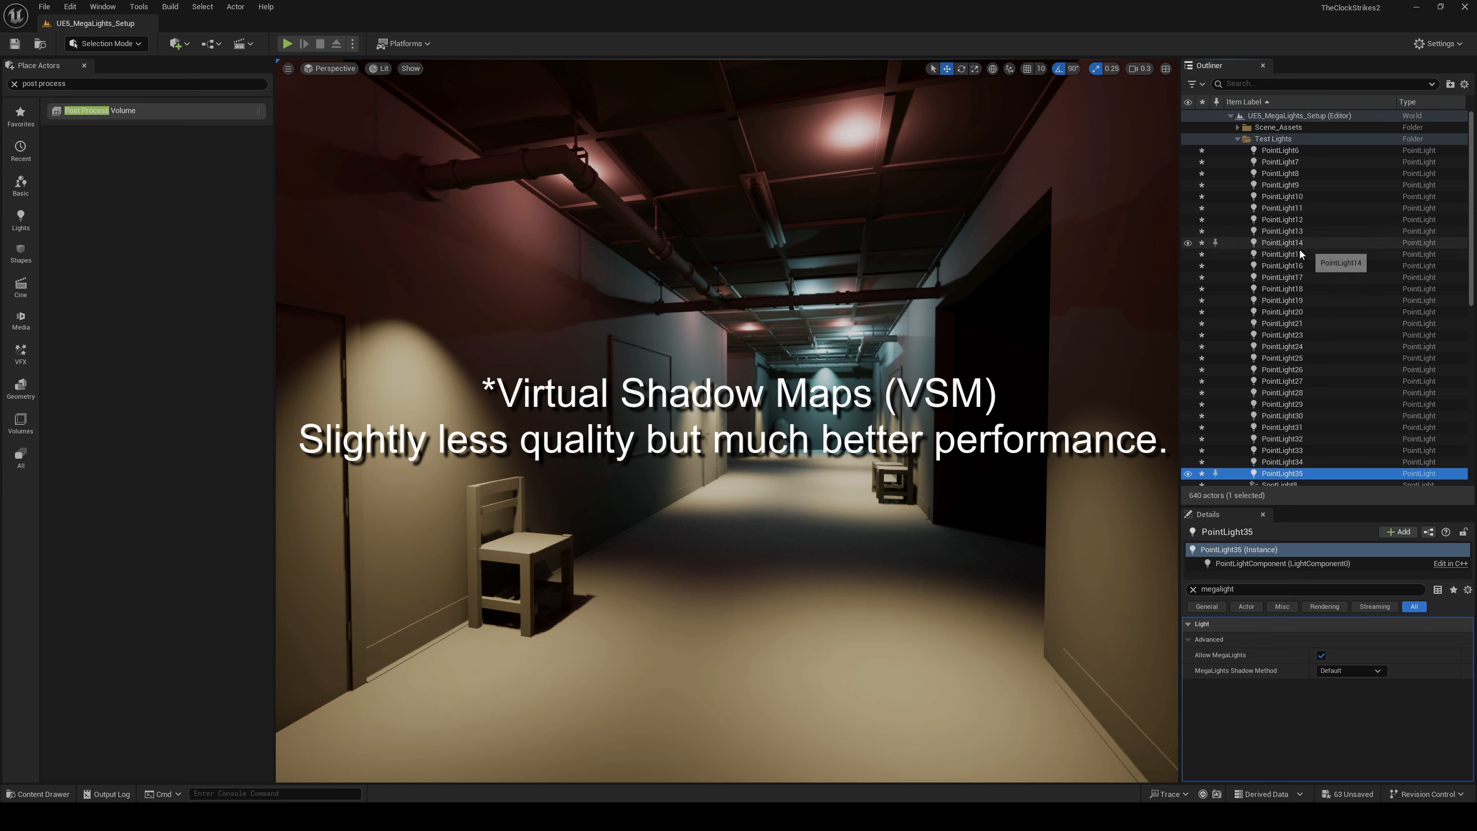
pyautogui.click(1280, 150)
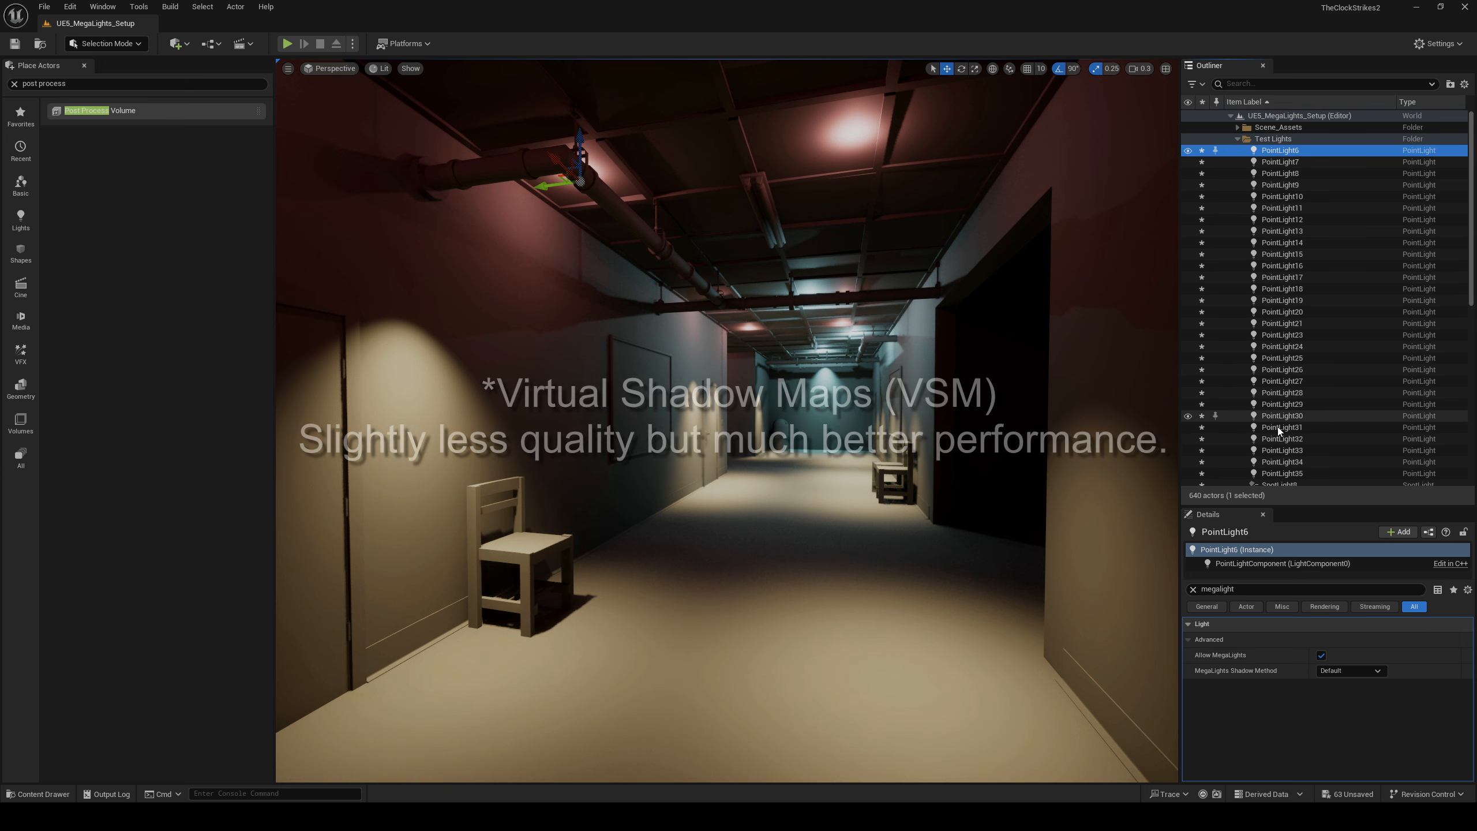
pyautogui.keyDown('shift'); pyautogui.click(1281, 474); pyautogui.keyUp('shift')
pyautogui.click(1349, 629)
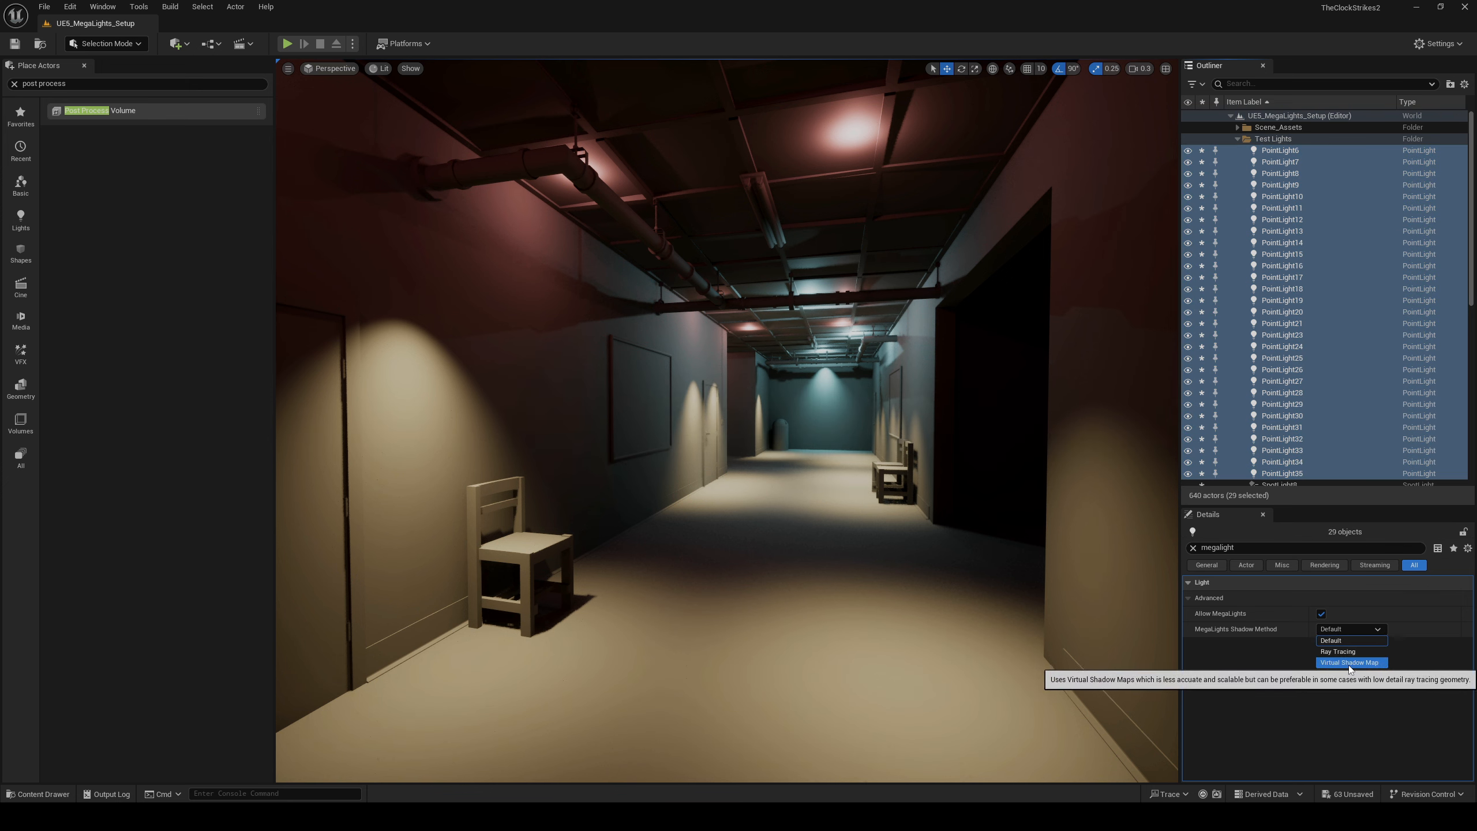
pyautogui.click(1349, 664)
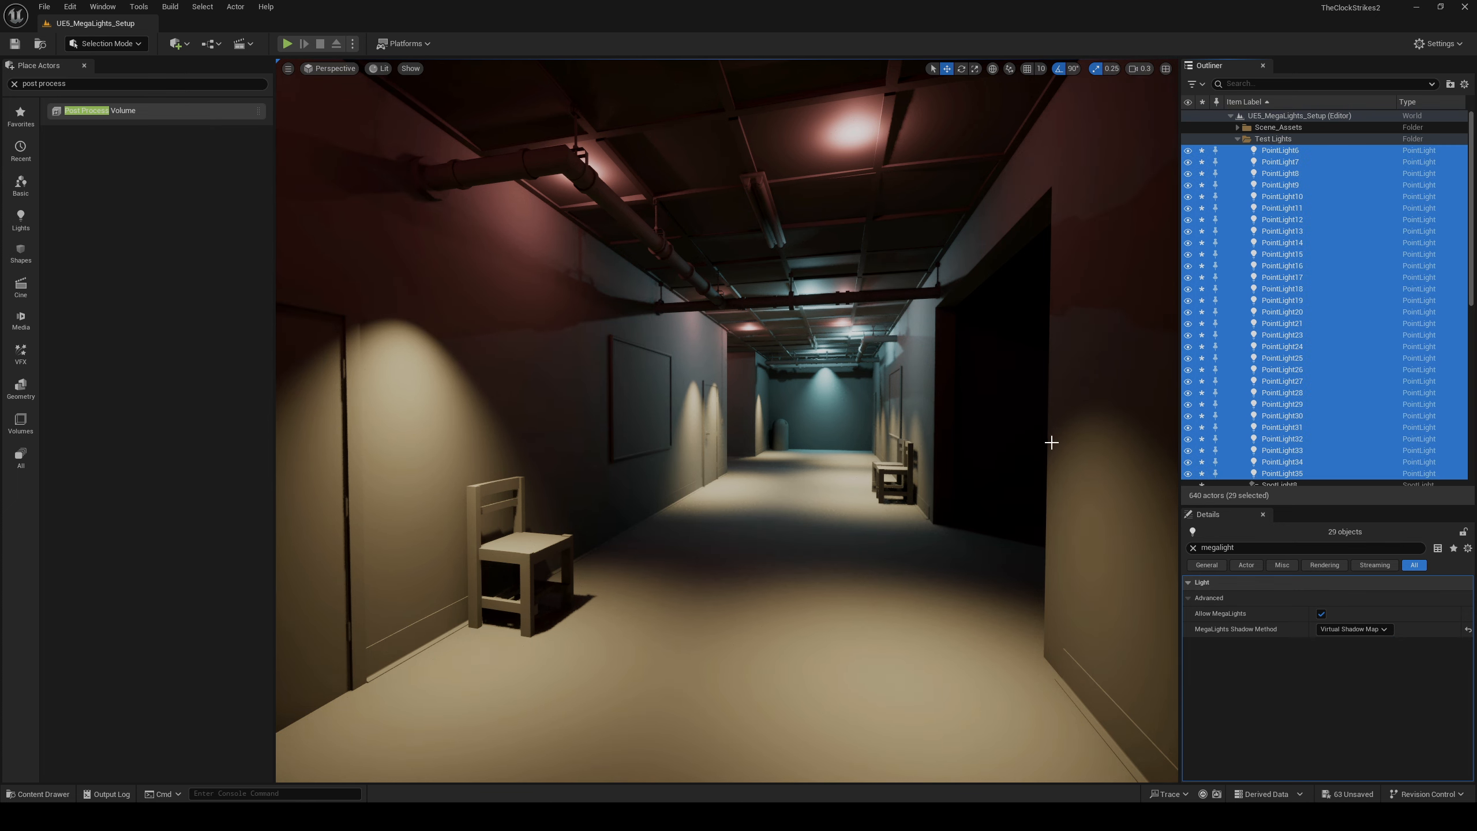
pyautogui.press('Escape')
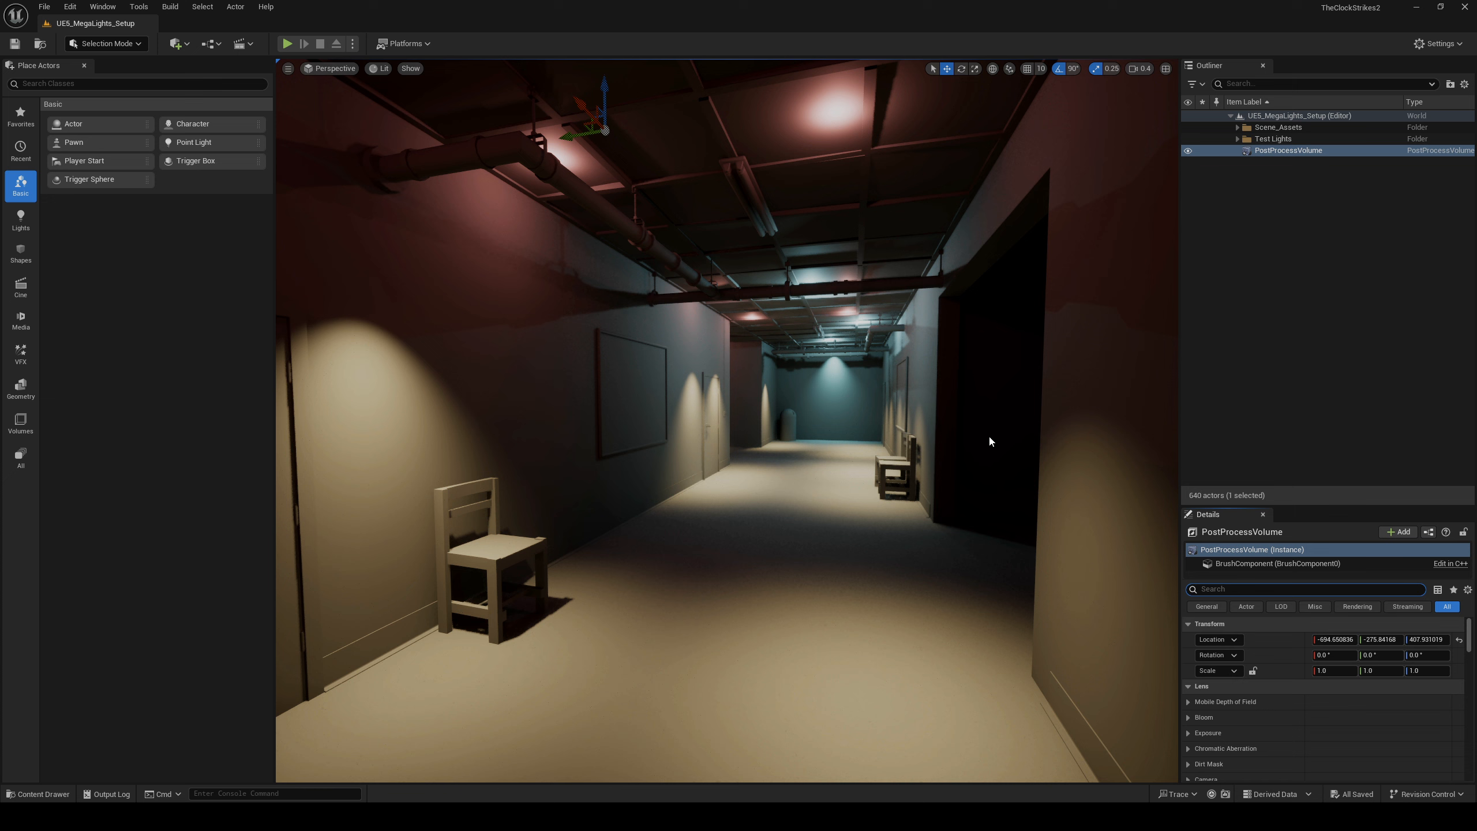
# - Filter the post process volume's details for "megalight" to show its MegaLights setting
pyautogui.moveTo(966, 444); pyautogui.dragTo(950, 451, button='right')
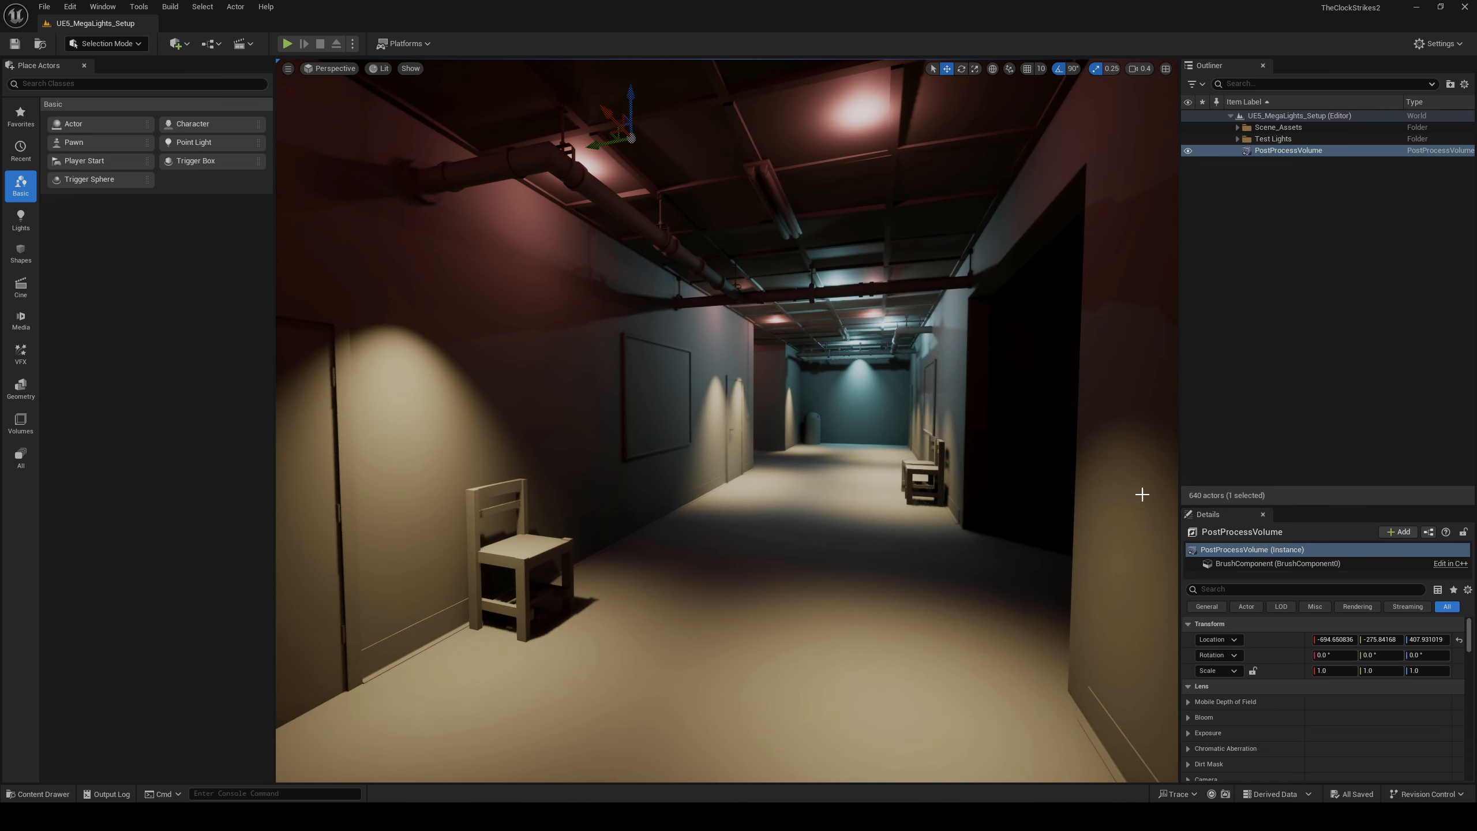
pyautogui.click(1260, 586)
pyautogui.write('megalight')
pyautogui.click(1198, 639)
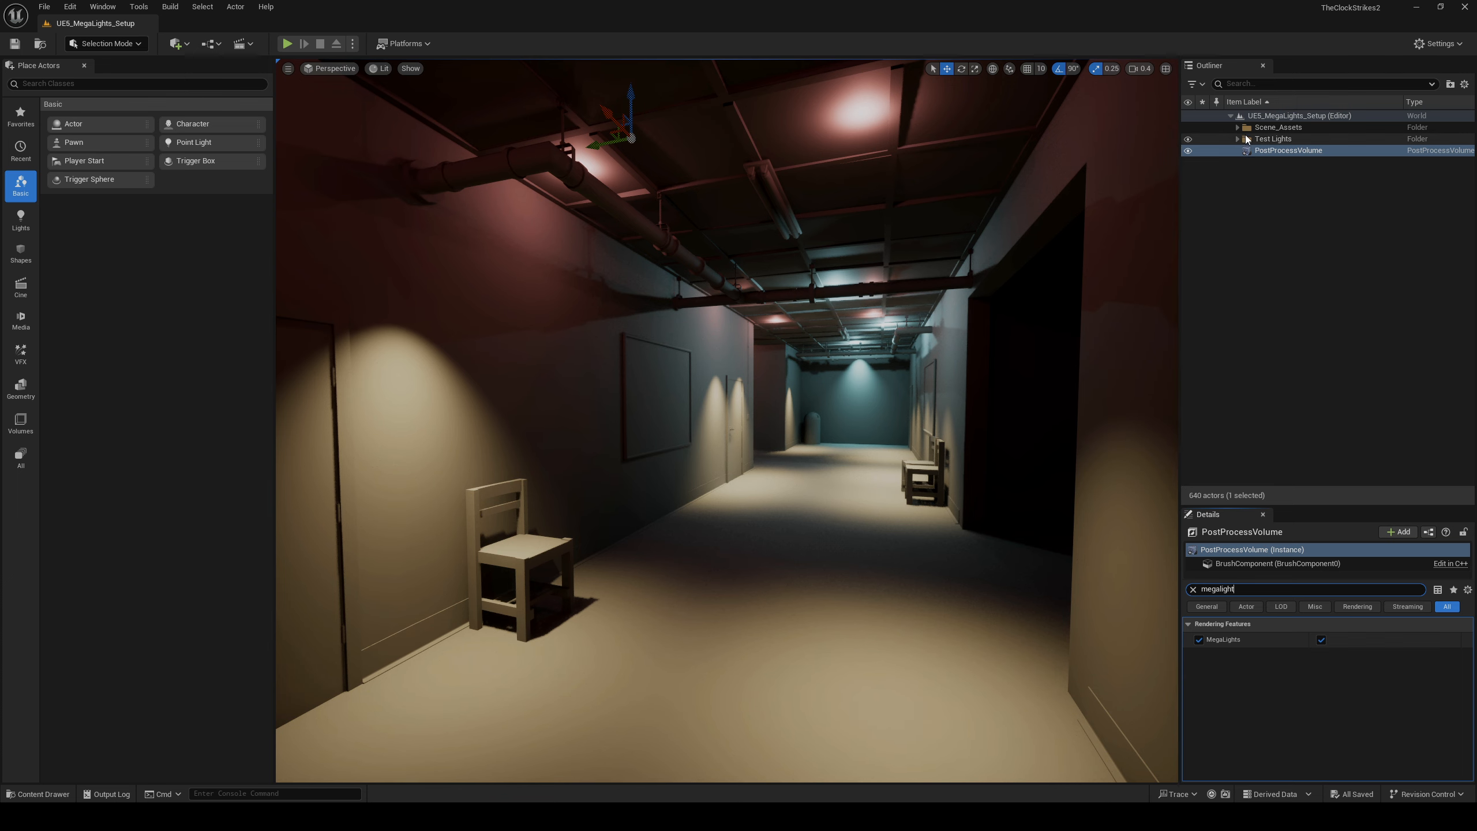
pyautogui.moveTo(821, 521); pyautogui.dragTo(812, 527, button='right')
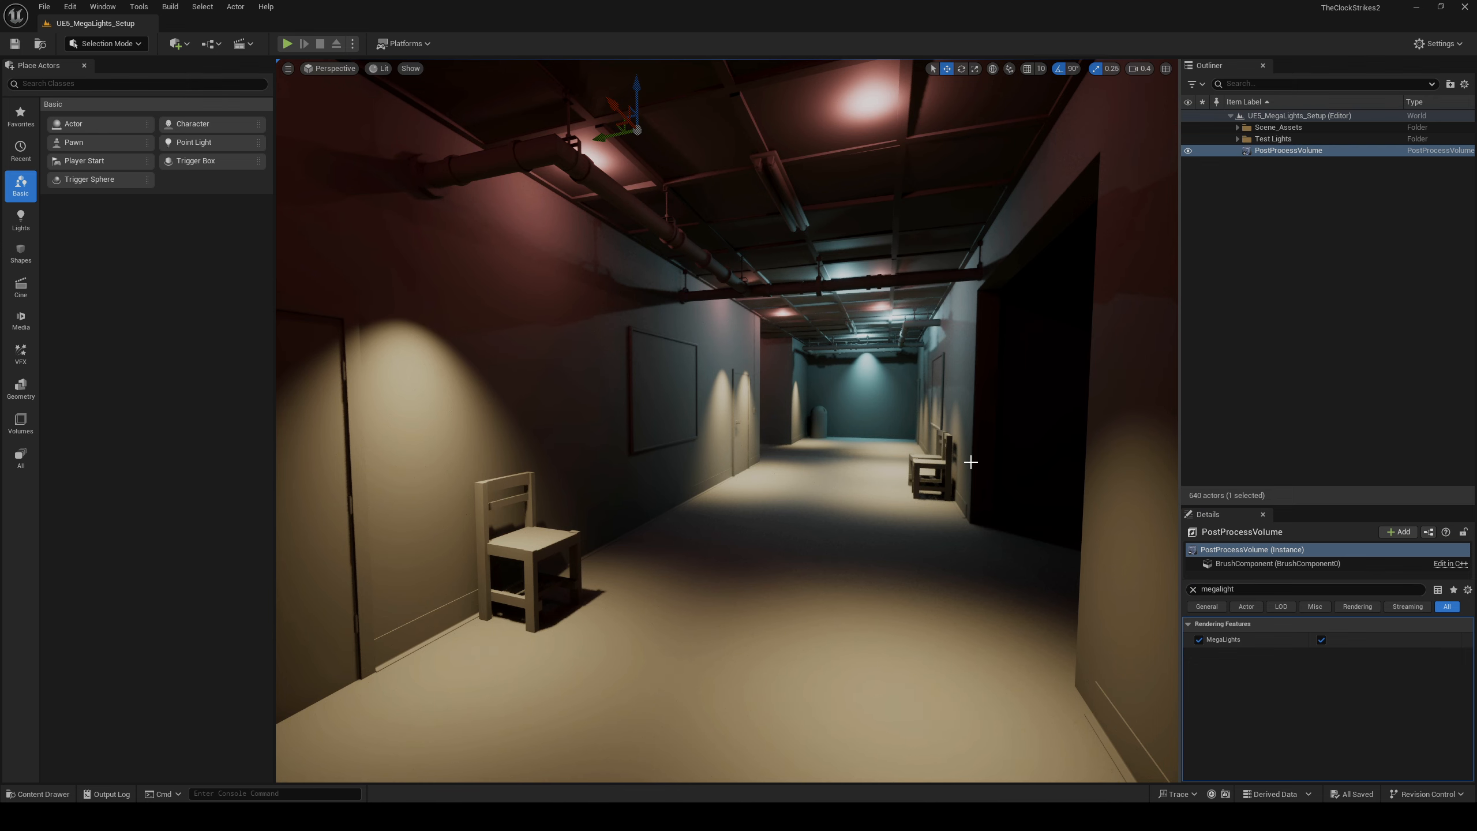
pyautogui.moveTo(940, 518)
pyautogui.mouseDown(button='right')
pyautogui.moveTo(977, 517)
pyautogui.moveTo(941, 531)
pyautogui.mouseUp(button='right')
pyautogui.scroll(-2, 941, 532)
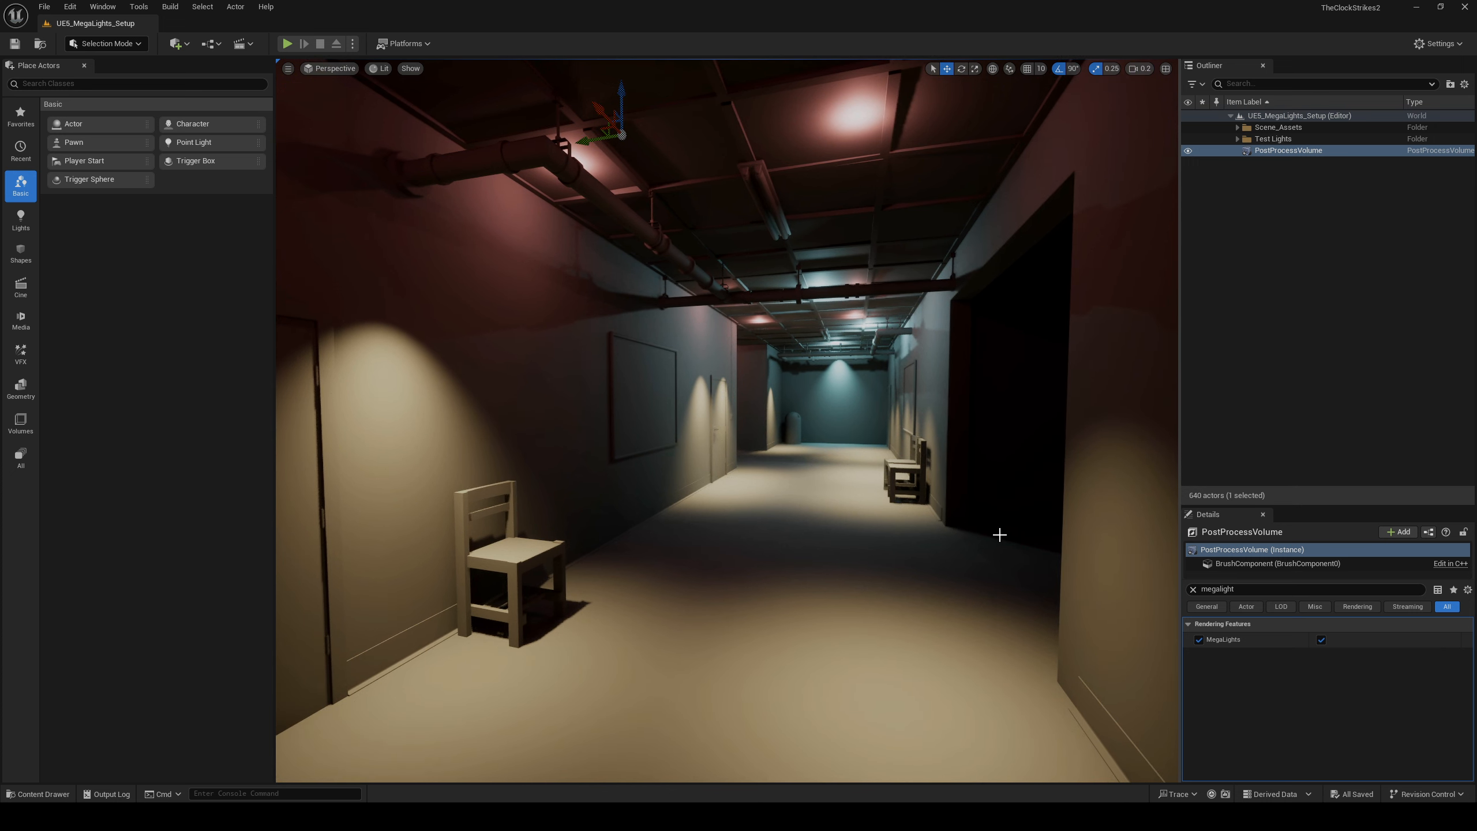
pyautogui.moveTo(1056, 187)
pyautogui.mouseDown(button='right')
pyautogui.moveTo(1068, 181)
pyautogui.moveTo(1050, 190)
pyautogui.mouseUp(button='right')
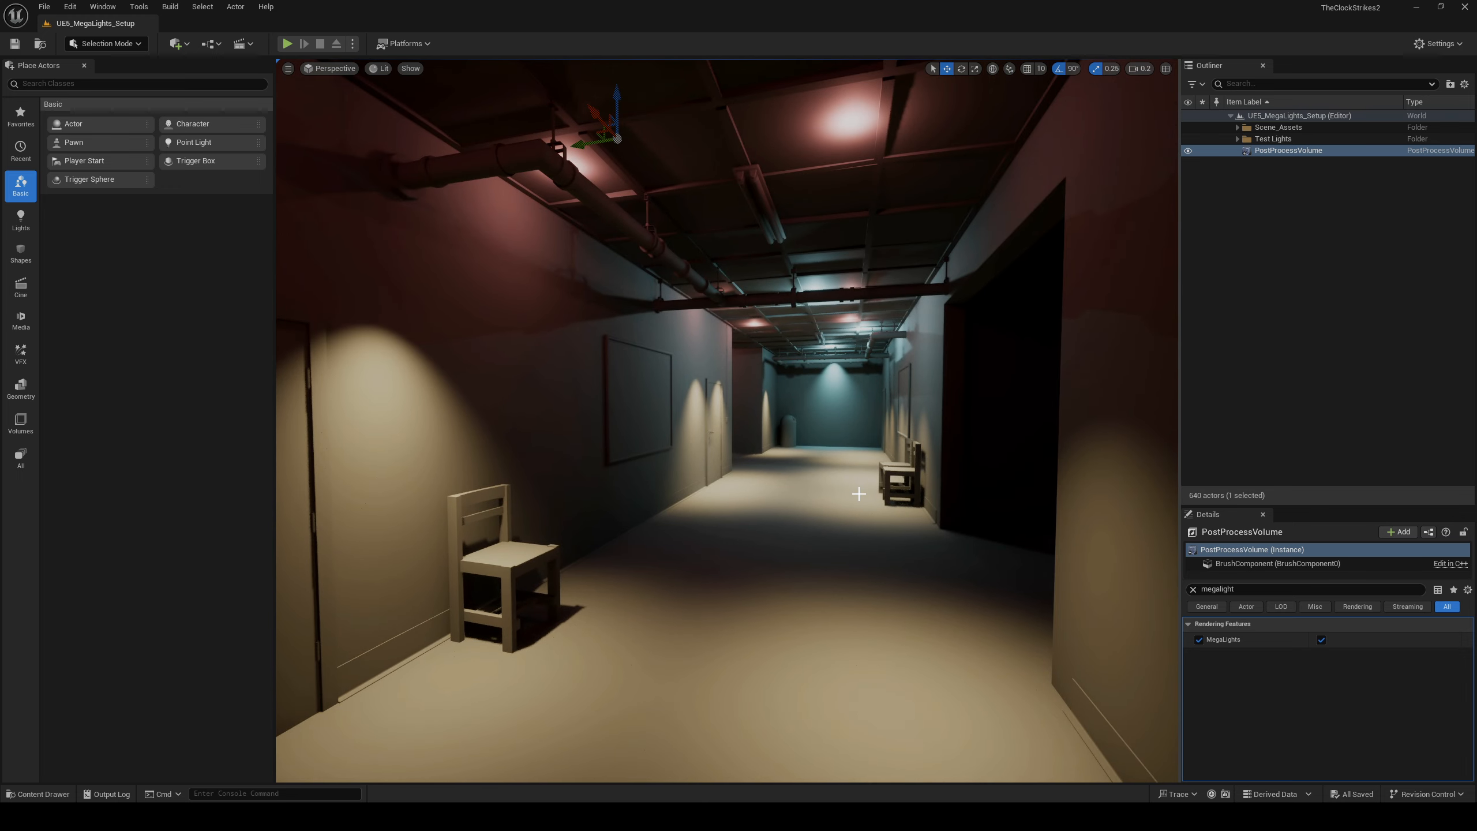
# - Toggle the viewport's frame rate display, and run the console command "stat fps" to show the frame rate
pyautogui.hotkey('ctrl', 'shift', 'h')
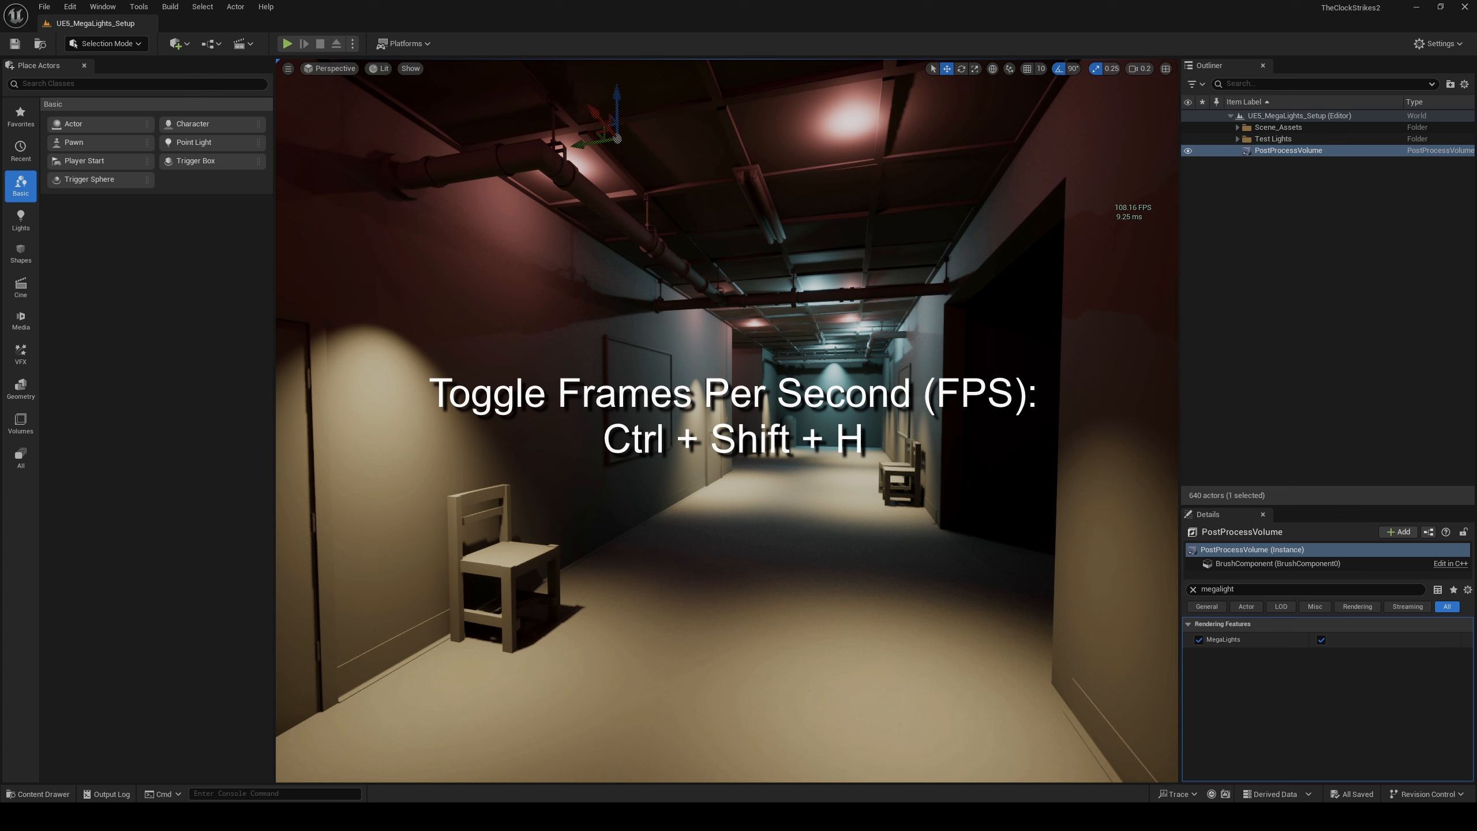
pyautogui.click(228, 791)
pyautogui.write('s')
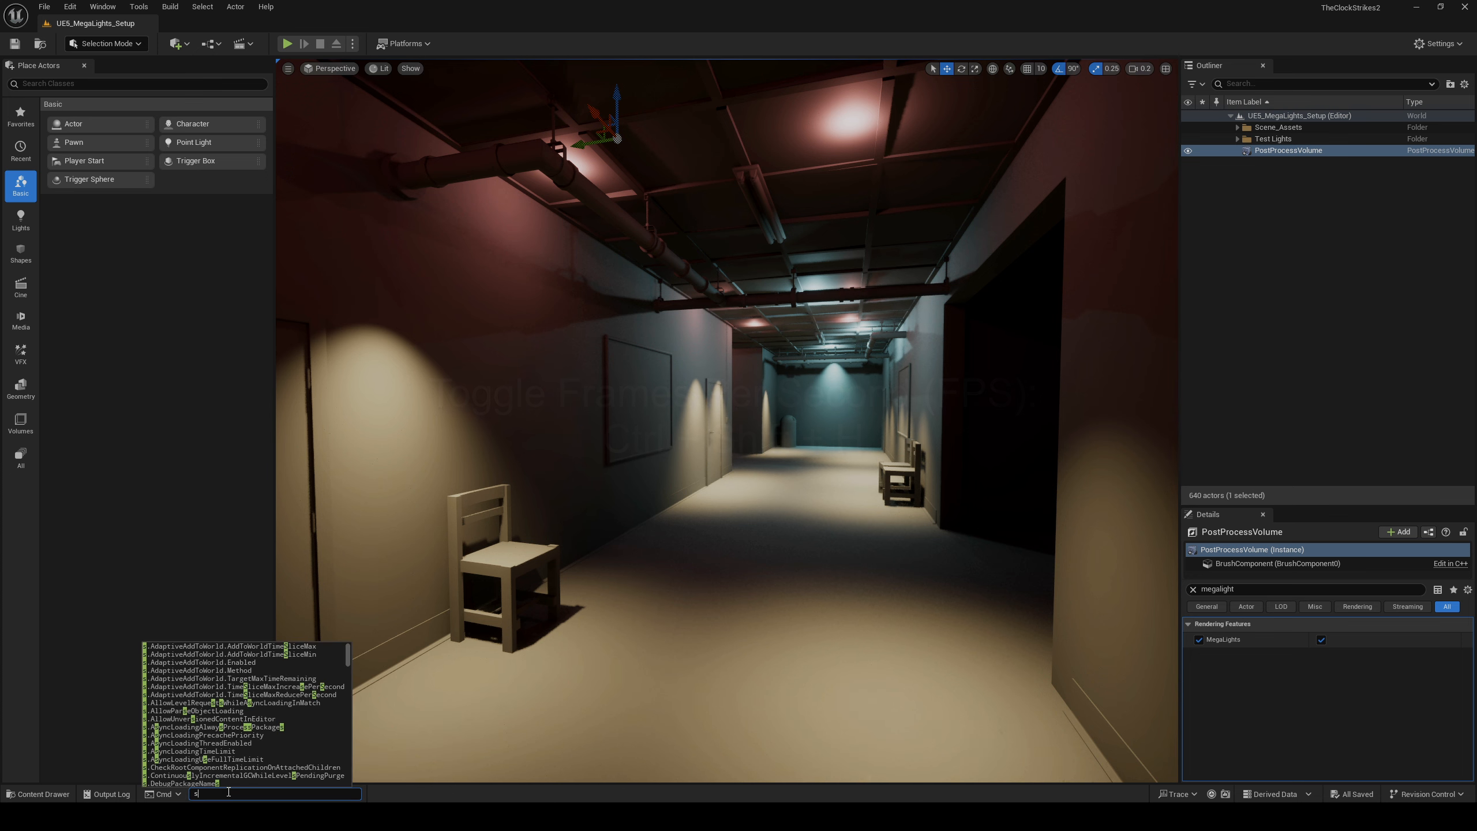
pyautogui.write('tat fps')
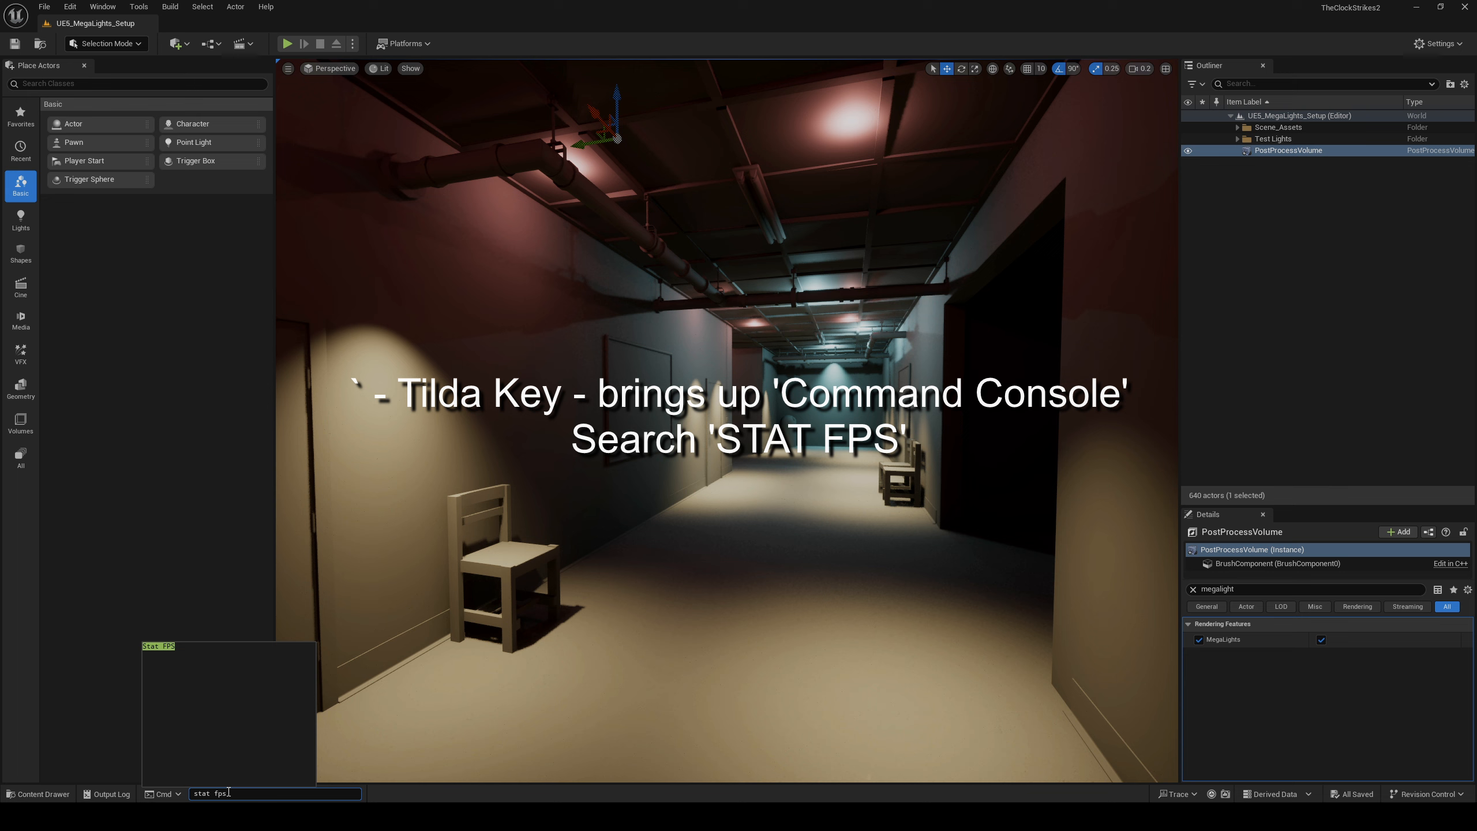
pyautogui.press('Return')
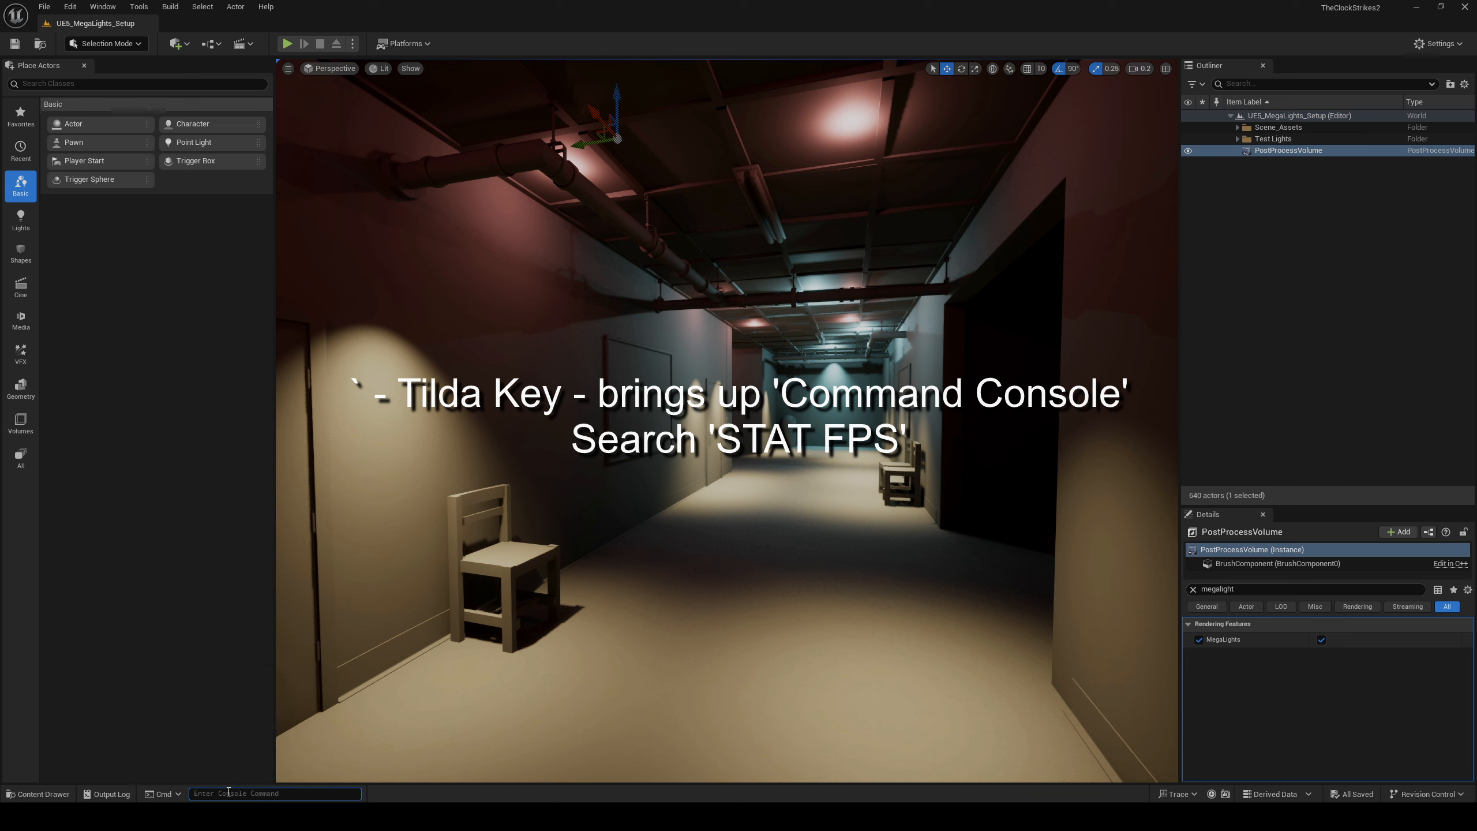
pyautogui.write('stat fps')
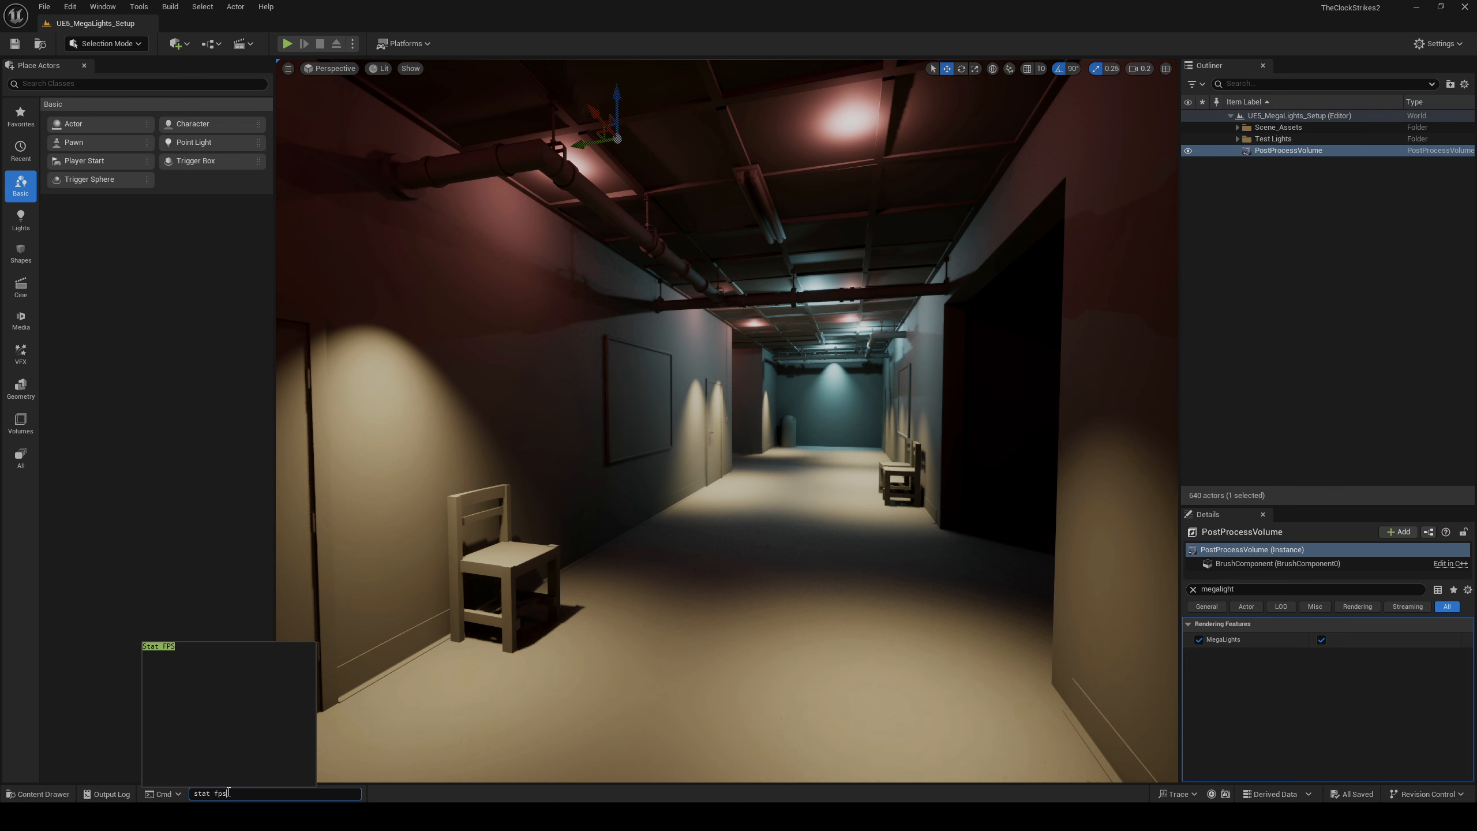
pyautogui.press('Return')
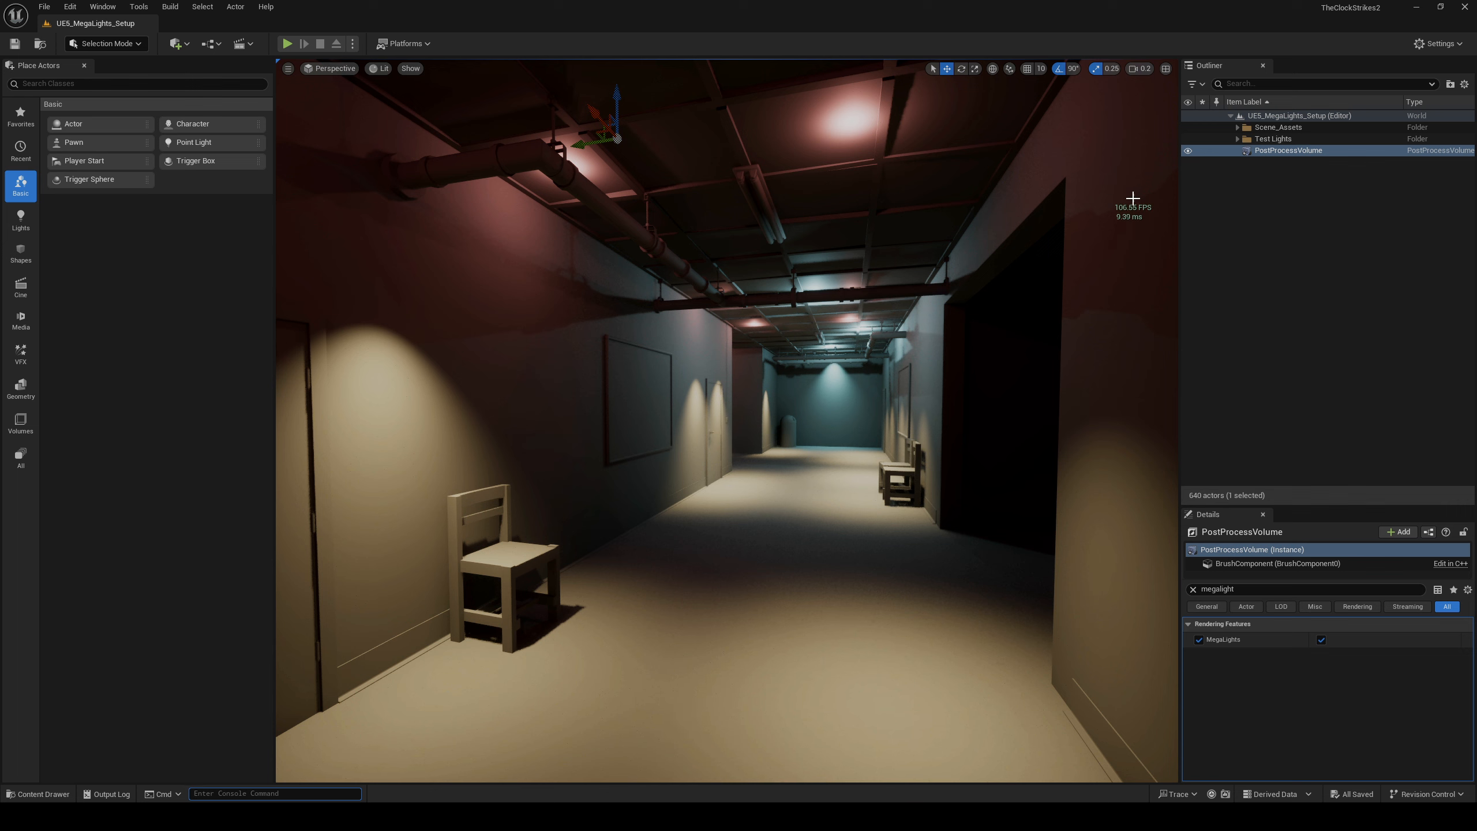
# - Turn off MegaLights in the post process volume to examine the corridor's frame rate and lighting without it
pyautogui.click(1322, 640)
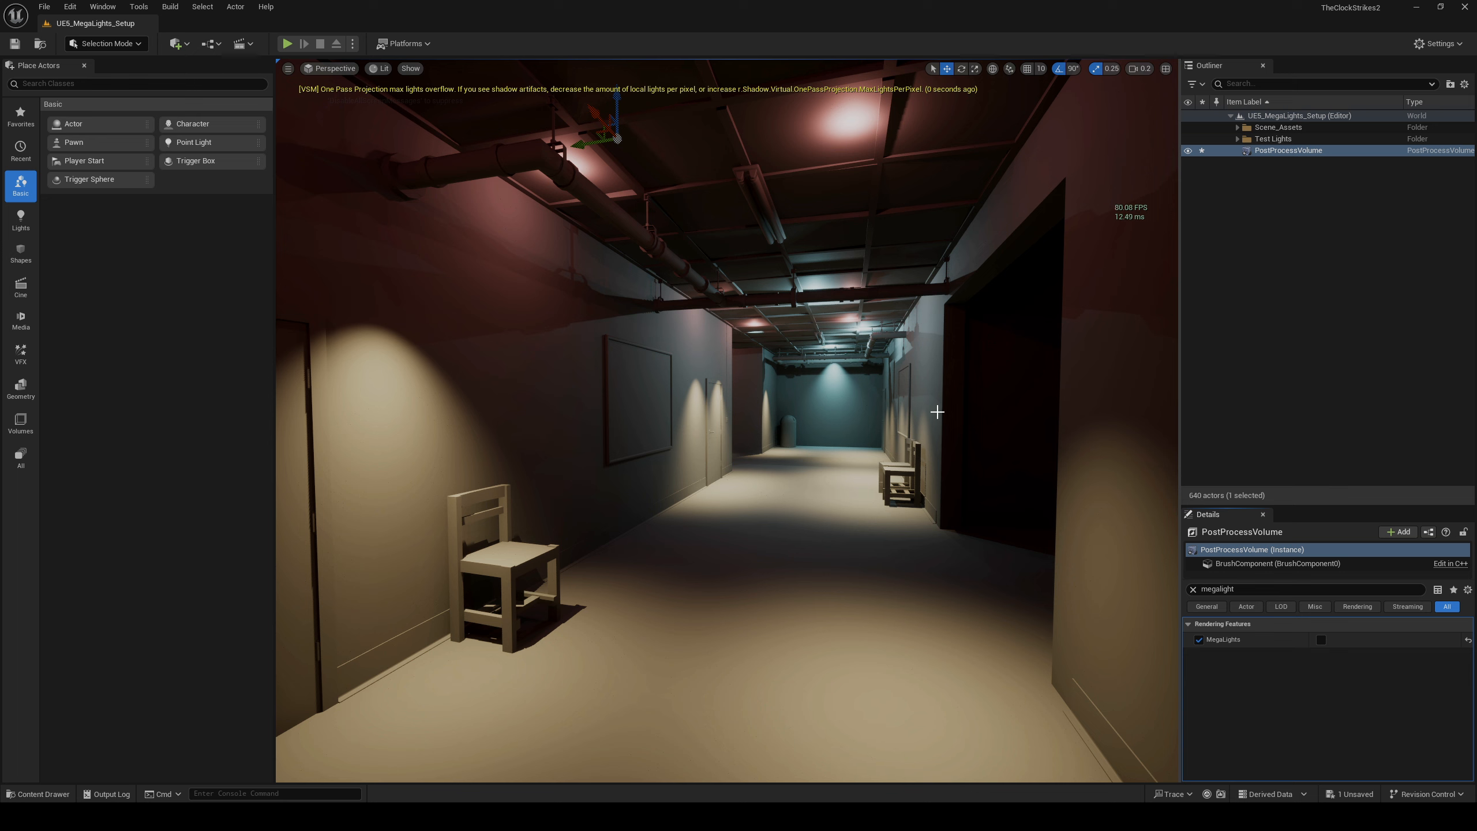
pyautogui.moveTo(1231, 641)
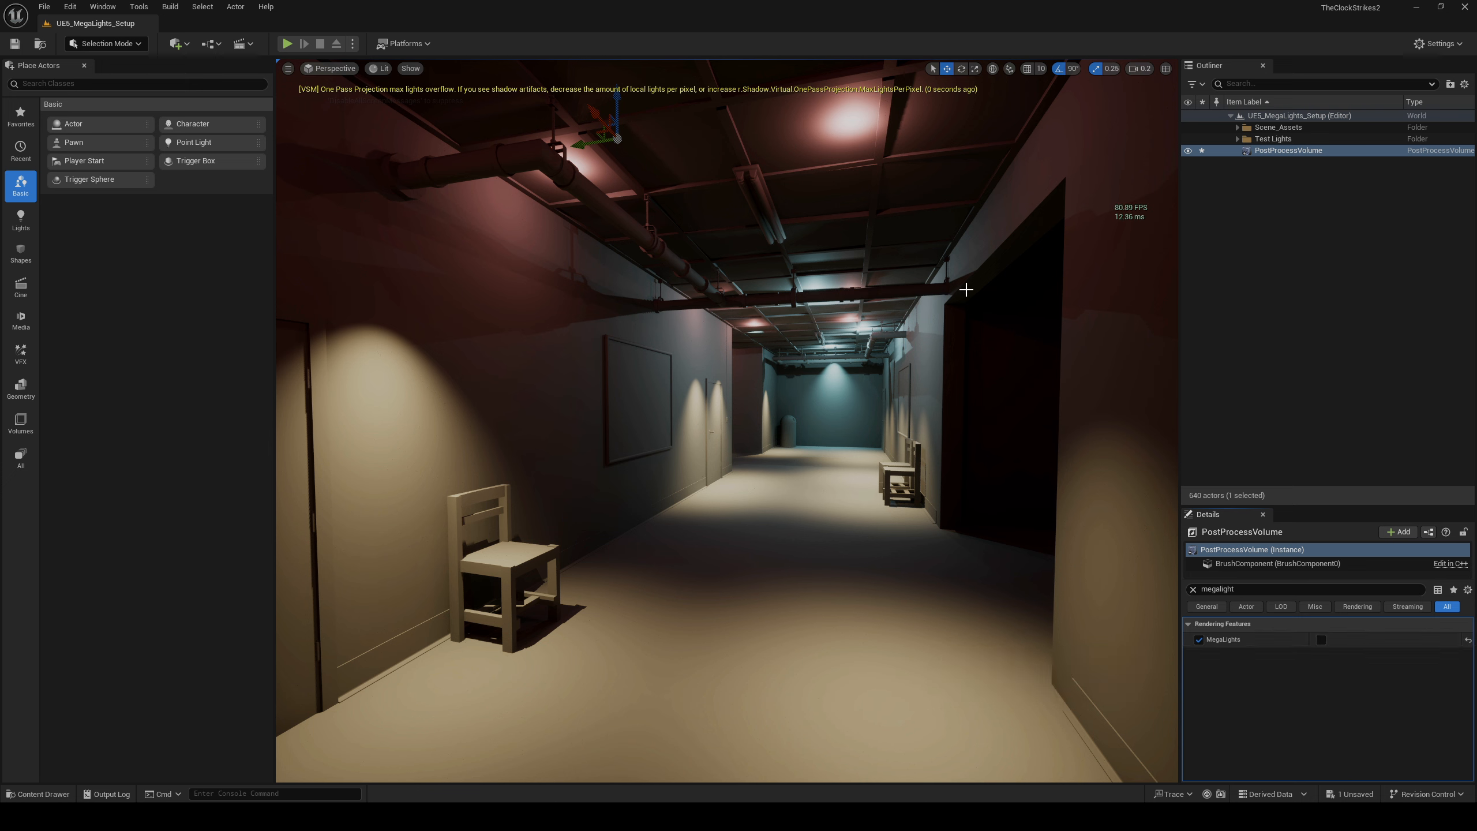
pyautogui.moveTo(875, 514); pyautogui.dragTo(877, 505, button='right')
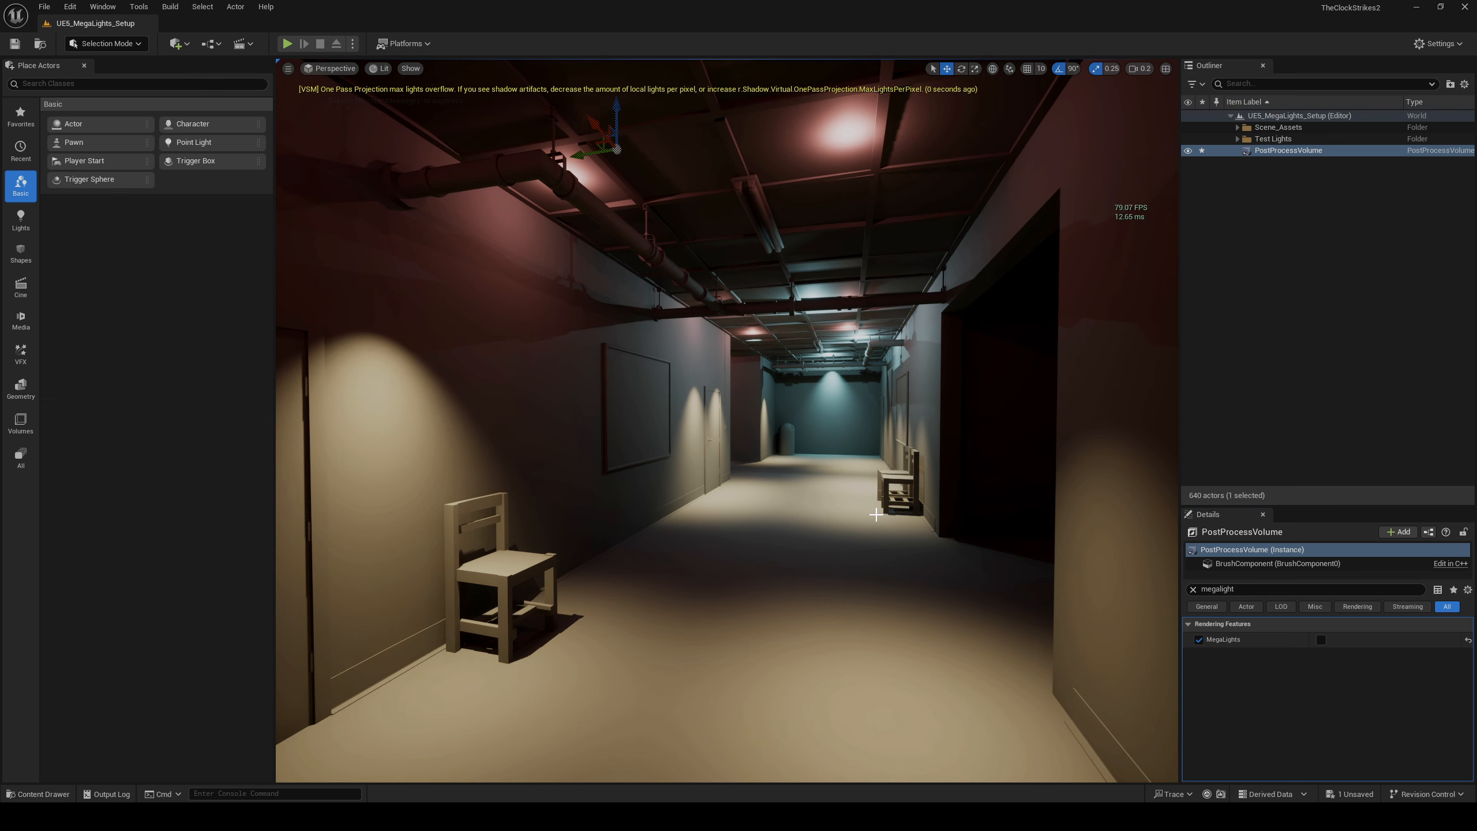
# - Leave game view to show the light icons in the viewport, and turn MegaLights back on in the post process volume
pyautogui.press('g')
pyautogui.click(1321, 639)
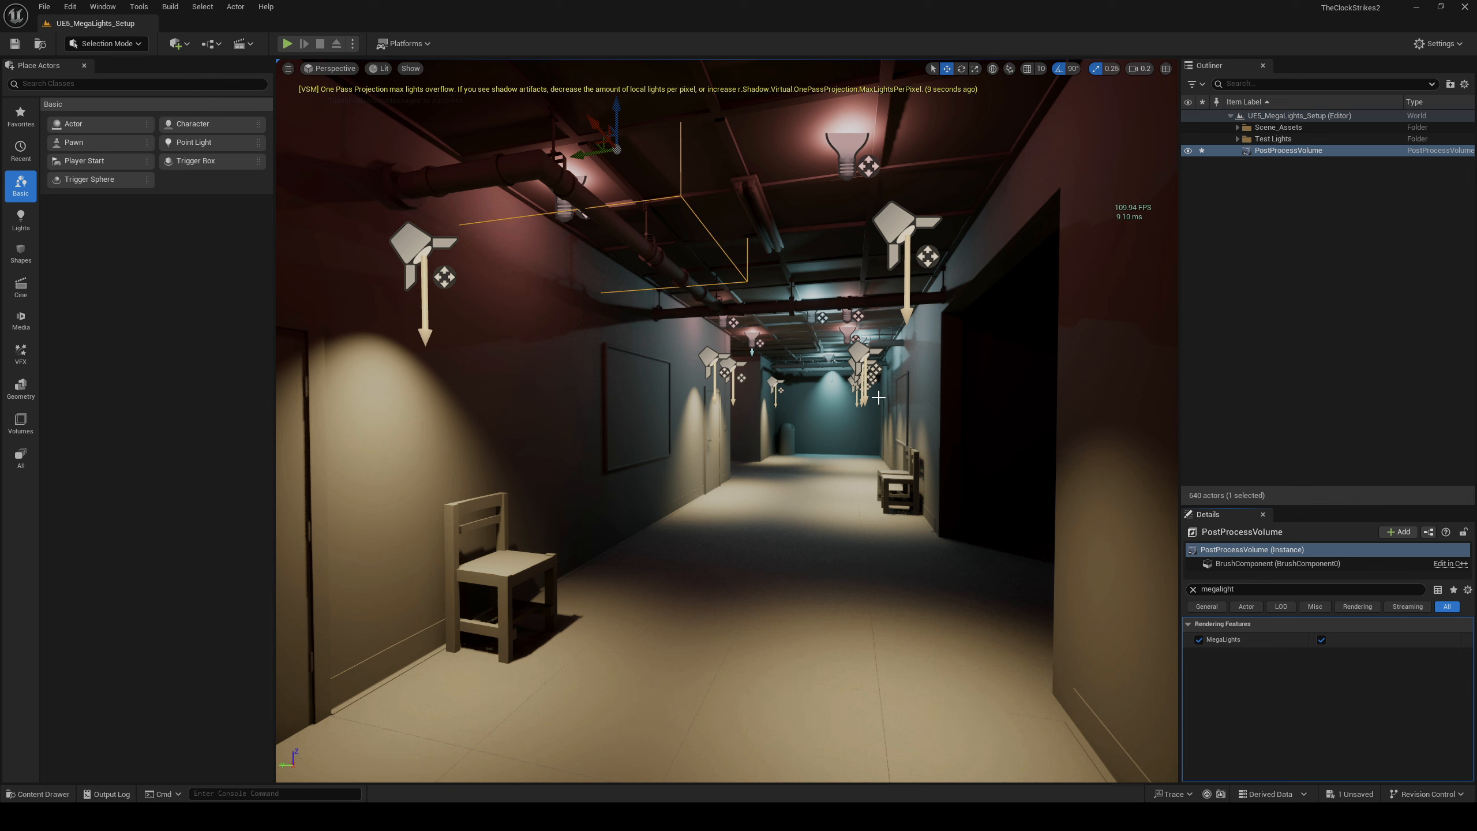
# - Switch the post process volume's MegaLights off and on again to compare the frame rate with the light icons shown
pyautogui.moveTo(867, 406); pyautogui.dragTo(881, 417, button='right')
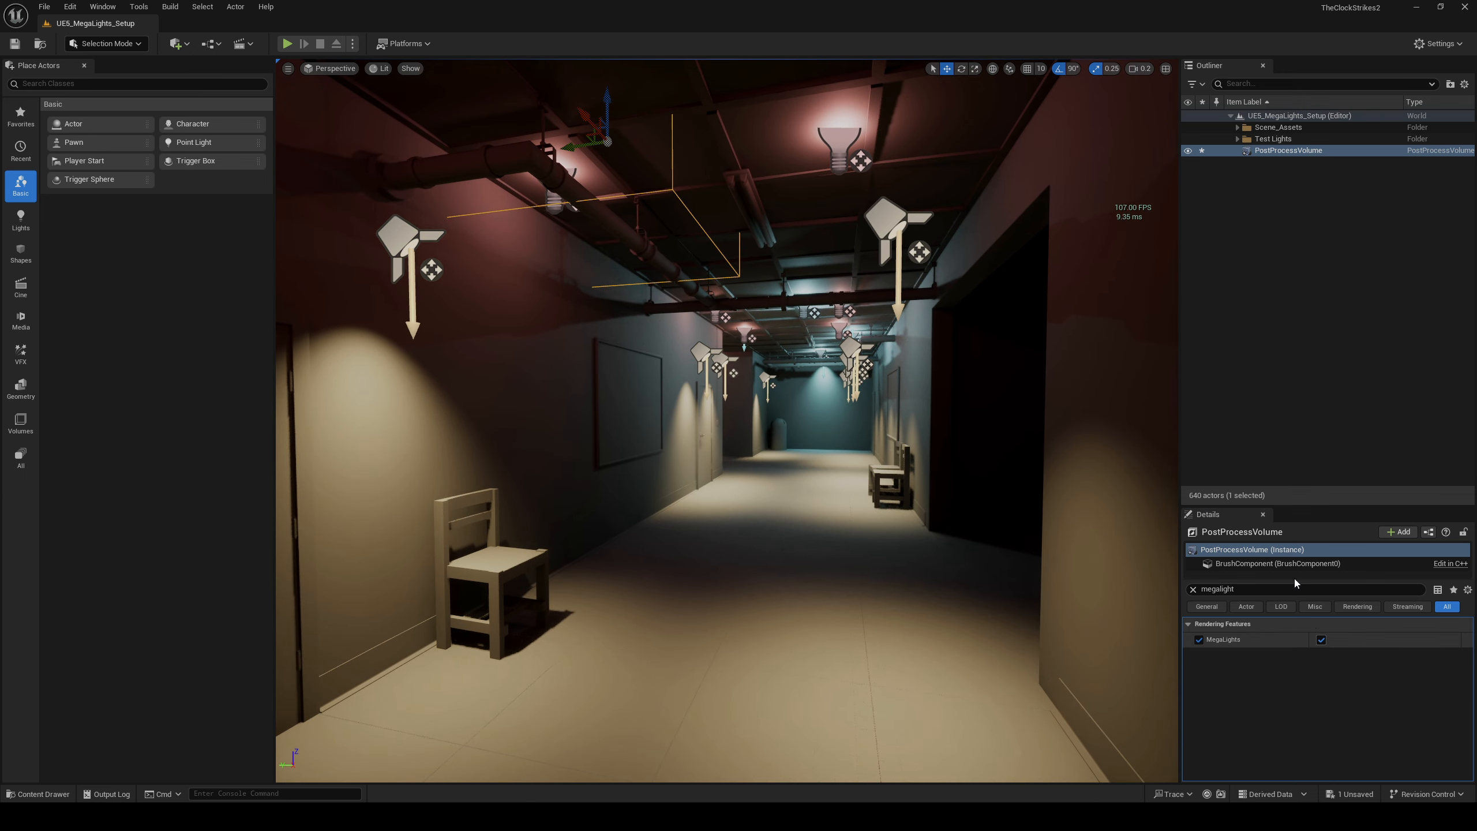
pyautogui.click(1321, 640)
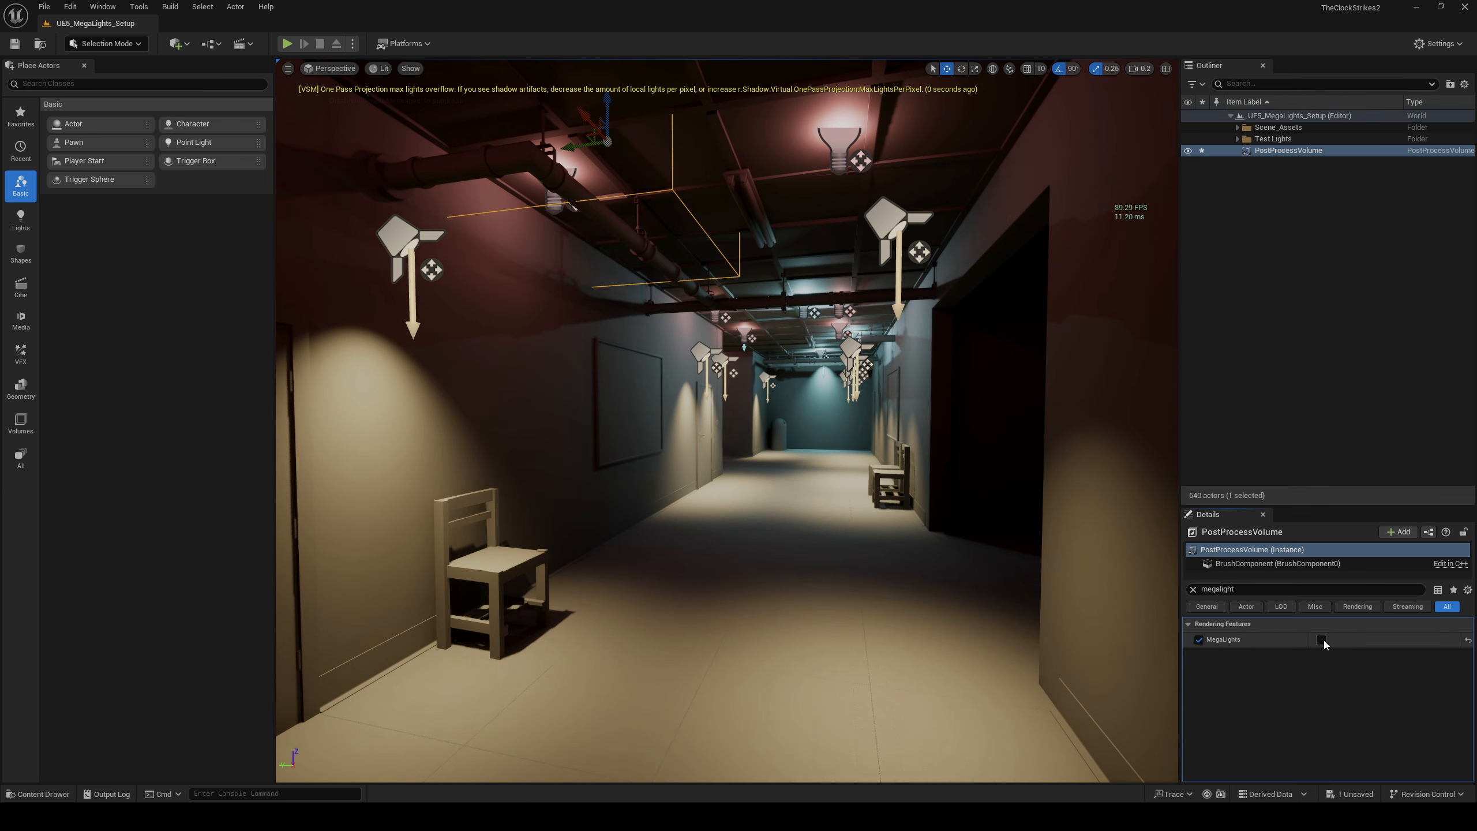
pyautogui.click(1321, 640)
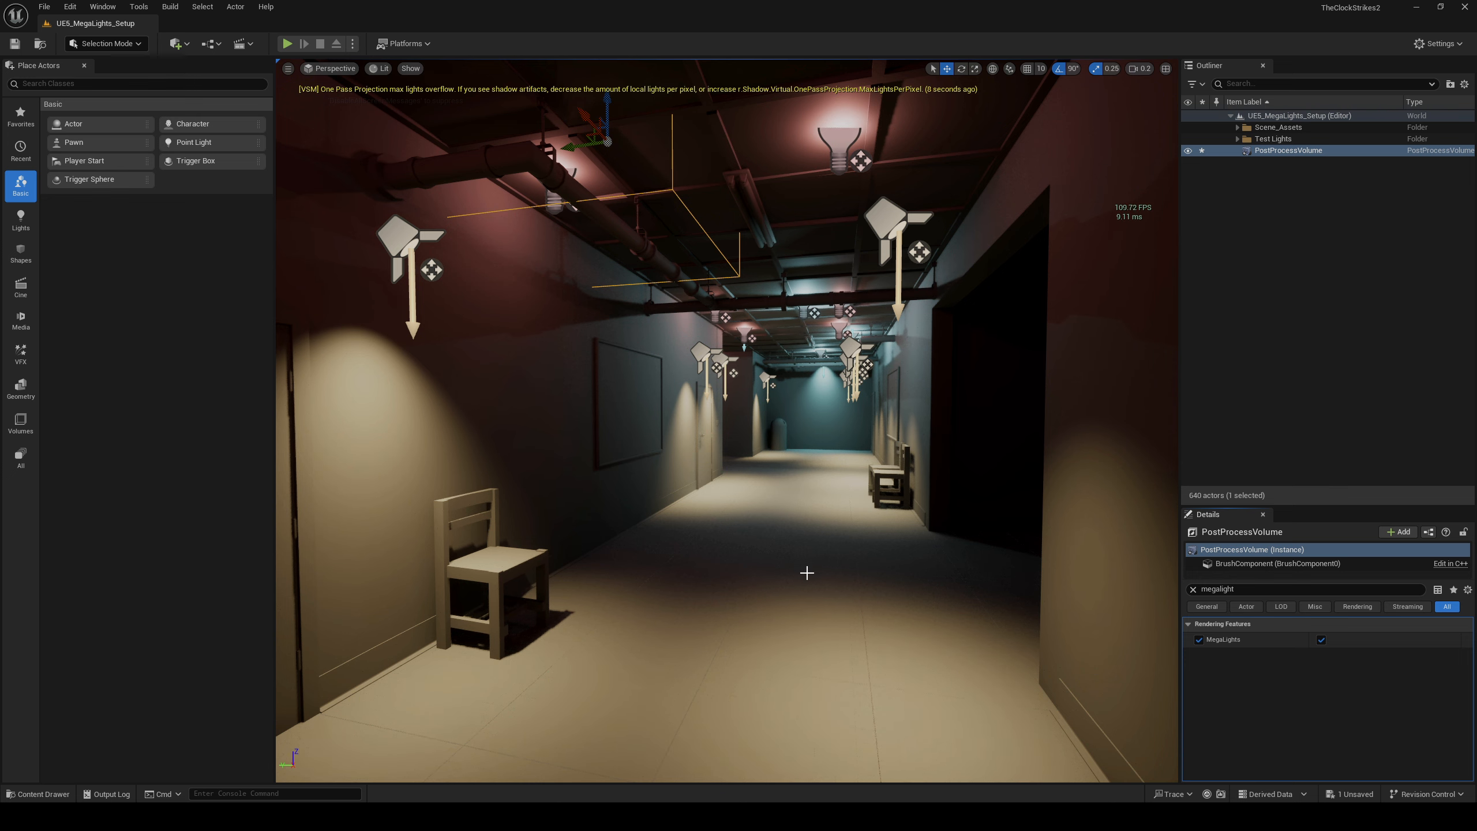
# - Look through the viewport's optimization view modes, such as Light Complexity, without choosing one
pyautogui.moveTo(811, 595); pyautogui.dragTo(803, 593, button='right')
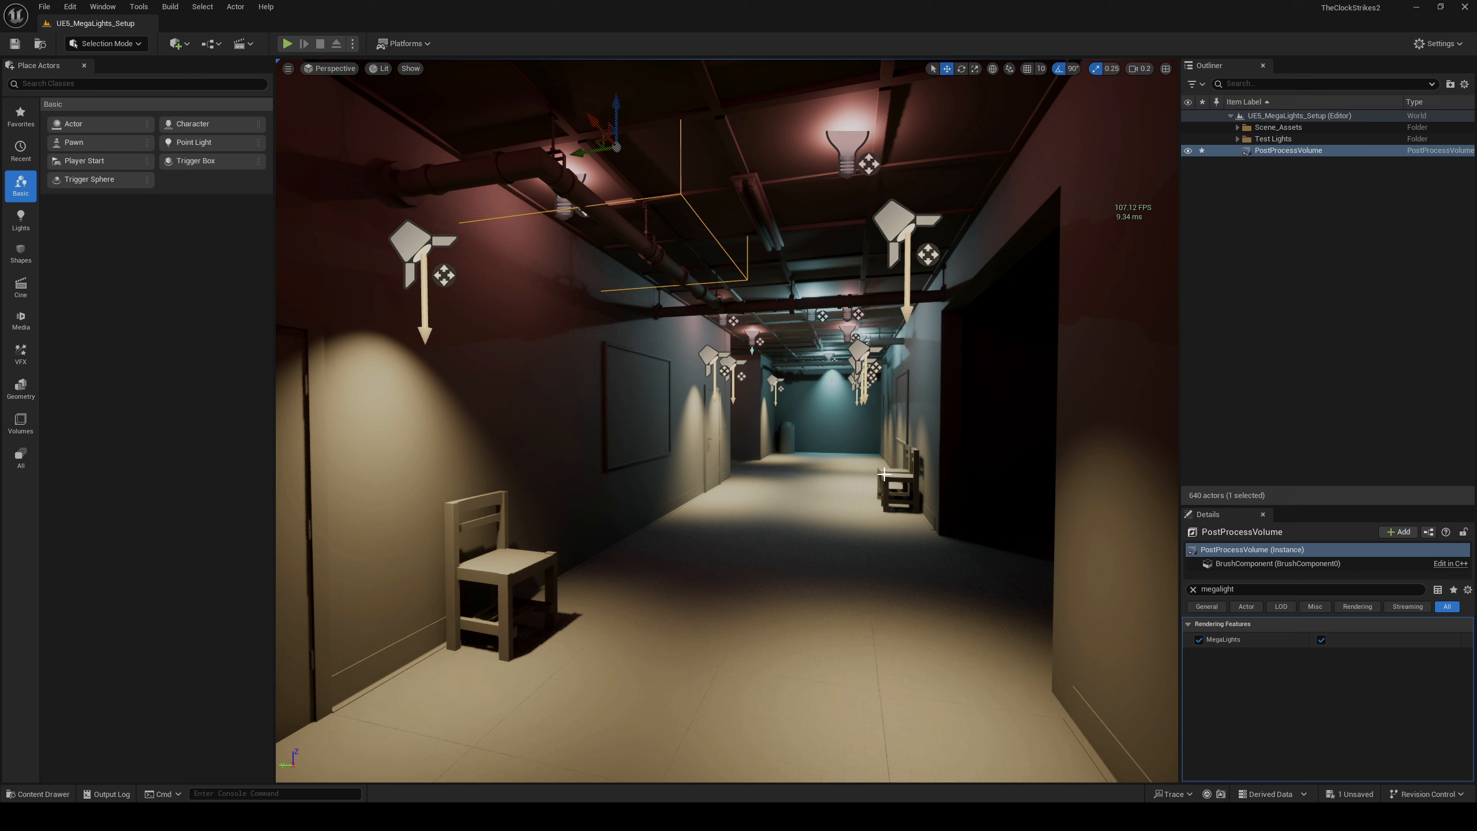
pyautogui.click(380, 68)
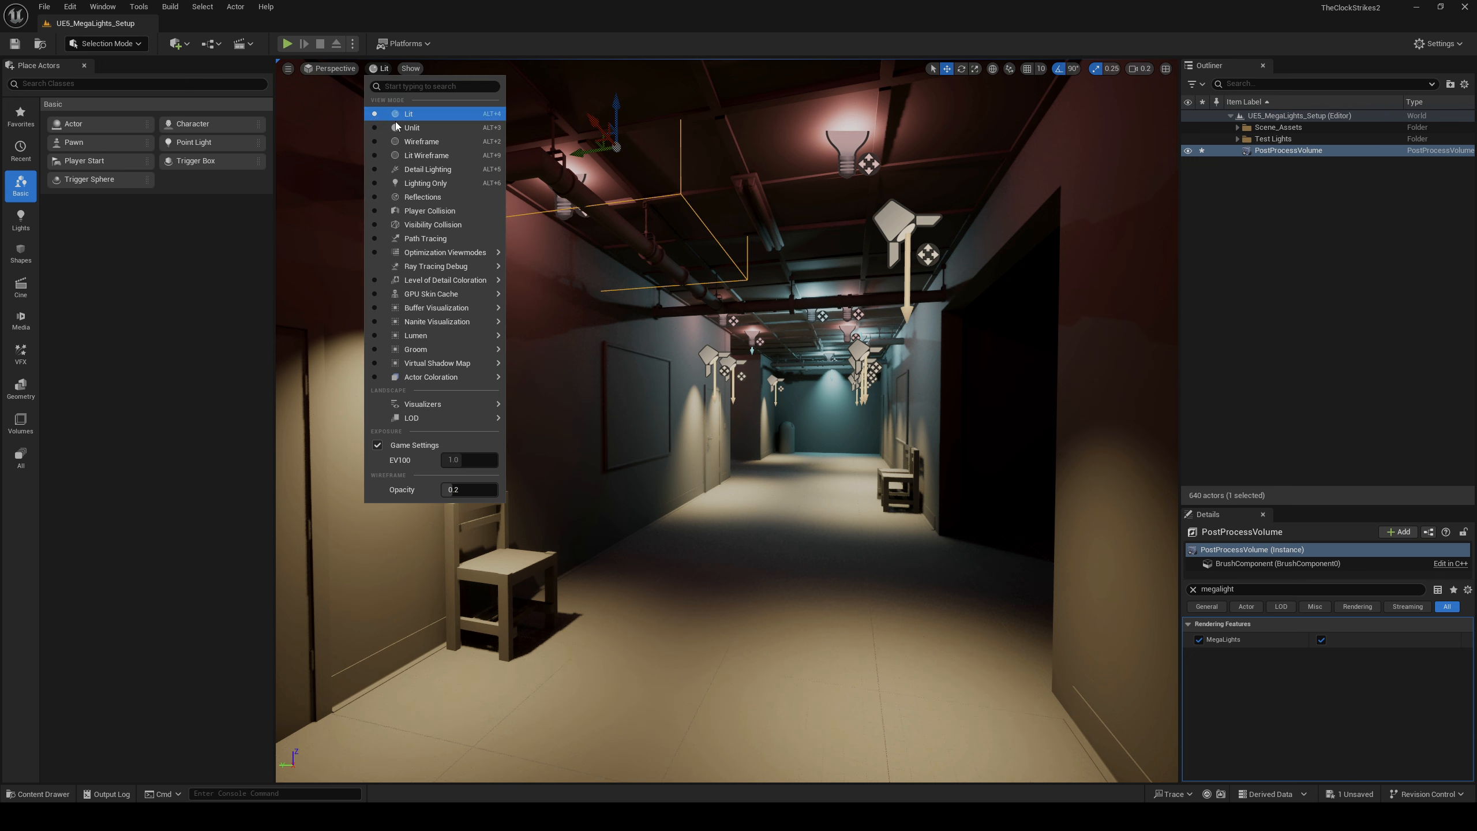
pyautogui.moveTo(438, 254)
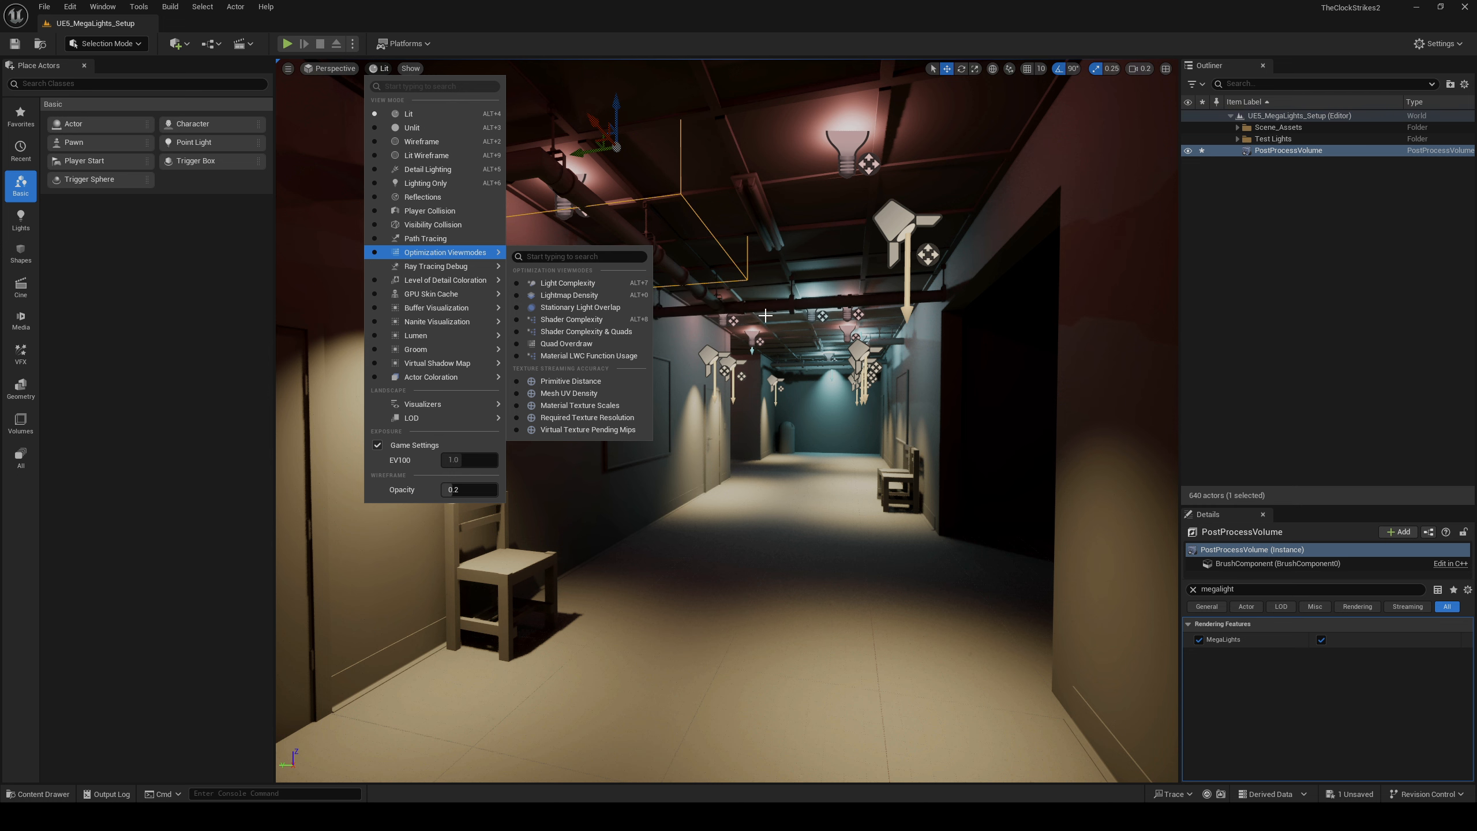
pyautogui.moveTo(765, 315); pyautogui.dragTo(778, 316, button='right')
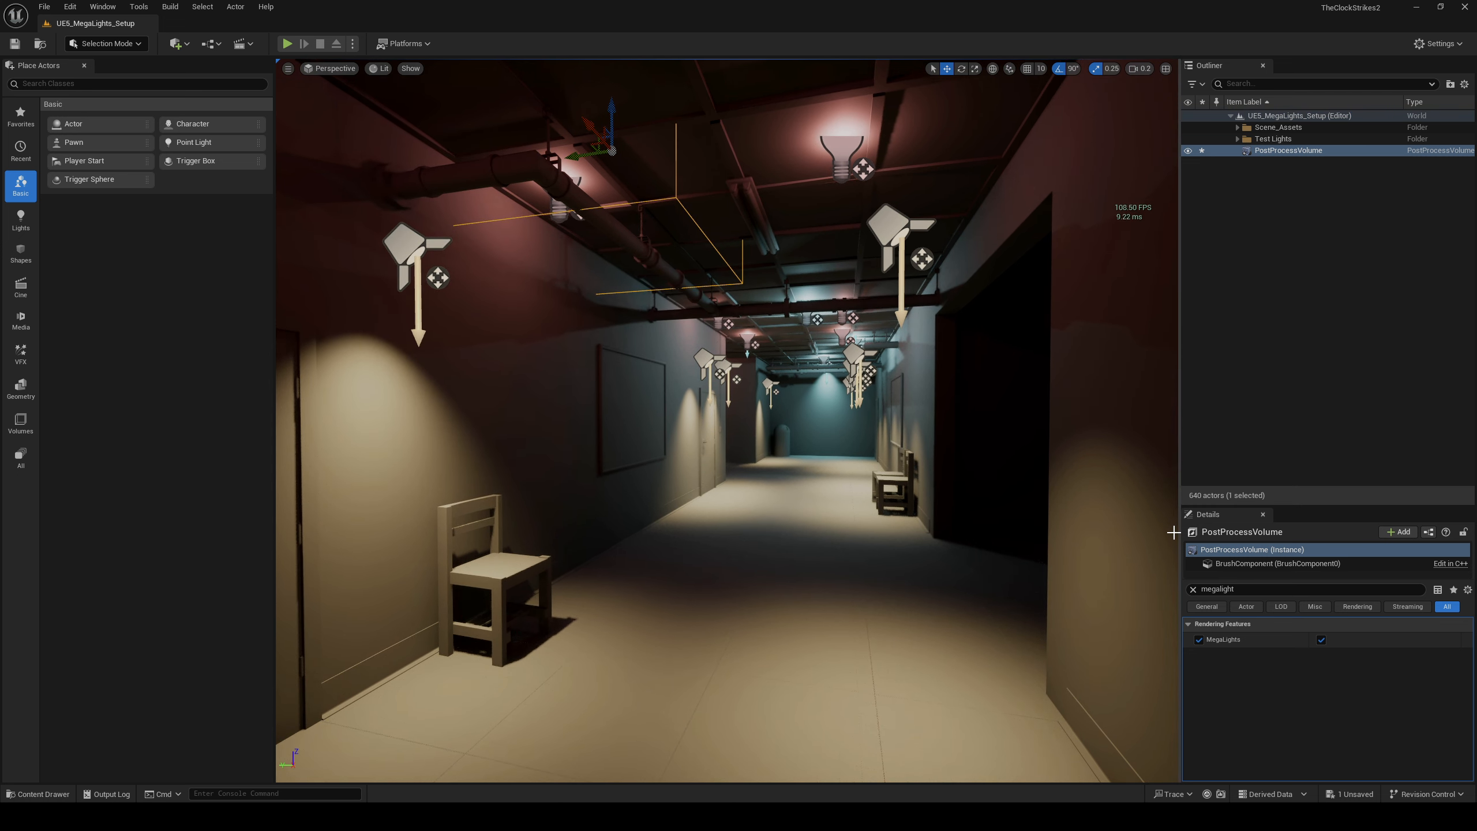
# - Turn off Allow MegaLights for all spot lights in the Test Lights folder, SpotLight8 through SpotLight43, and clear the selection
pyautogui.moveTo(858, 455); pyautogui.dragTo(847, 452, button='right')
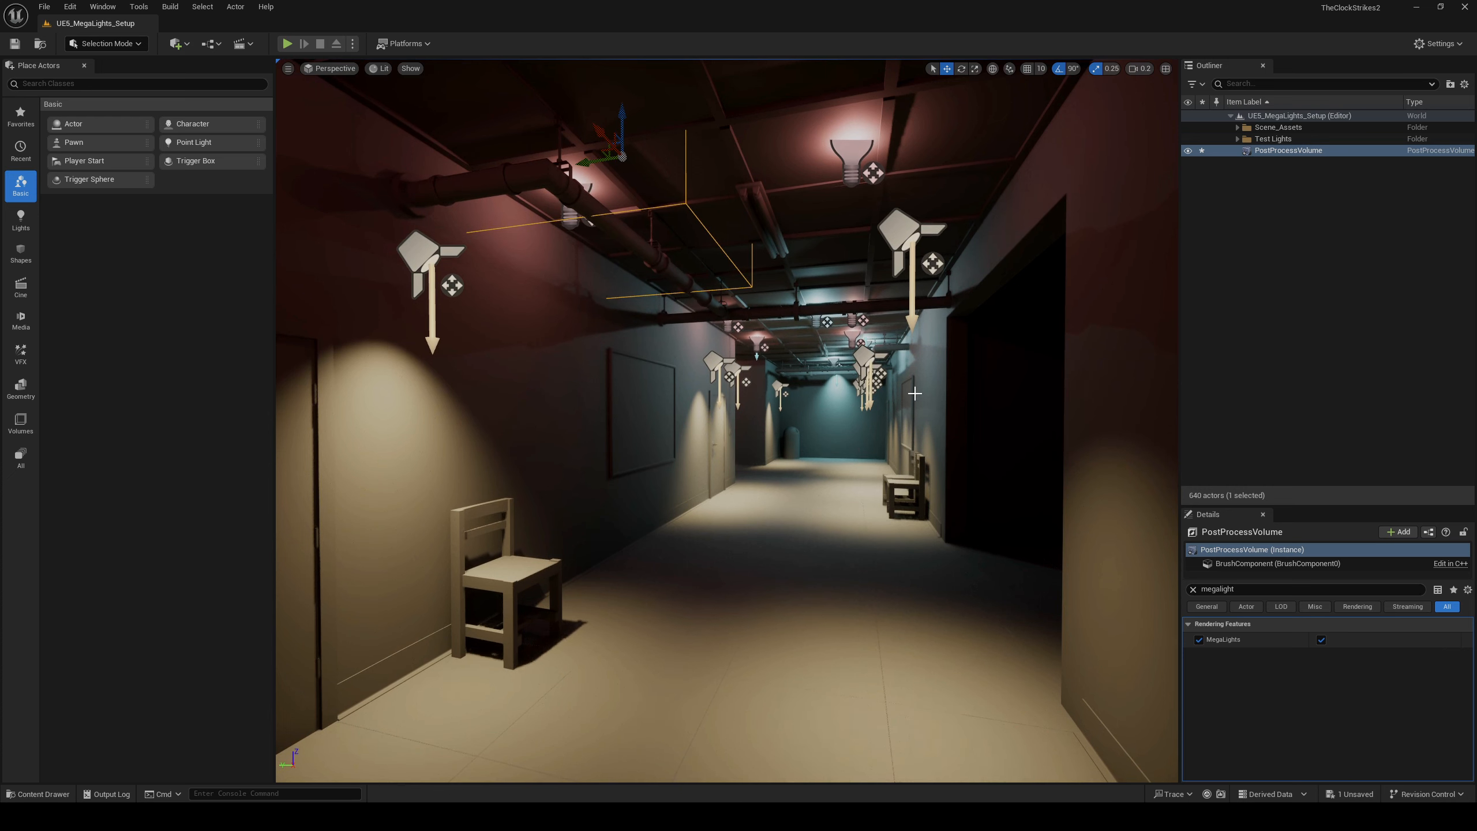
pyautogui.click(1238, 139)
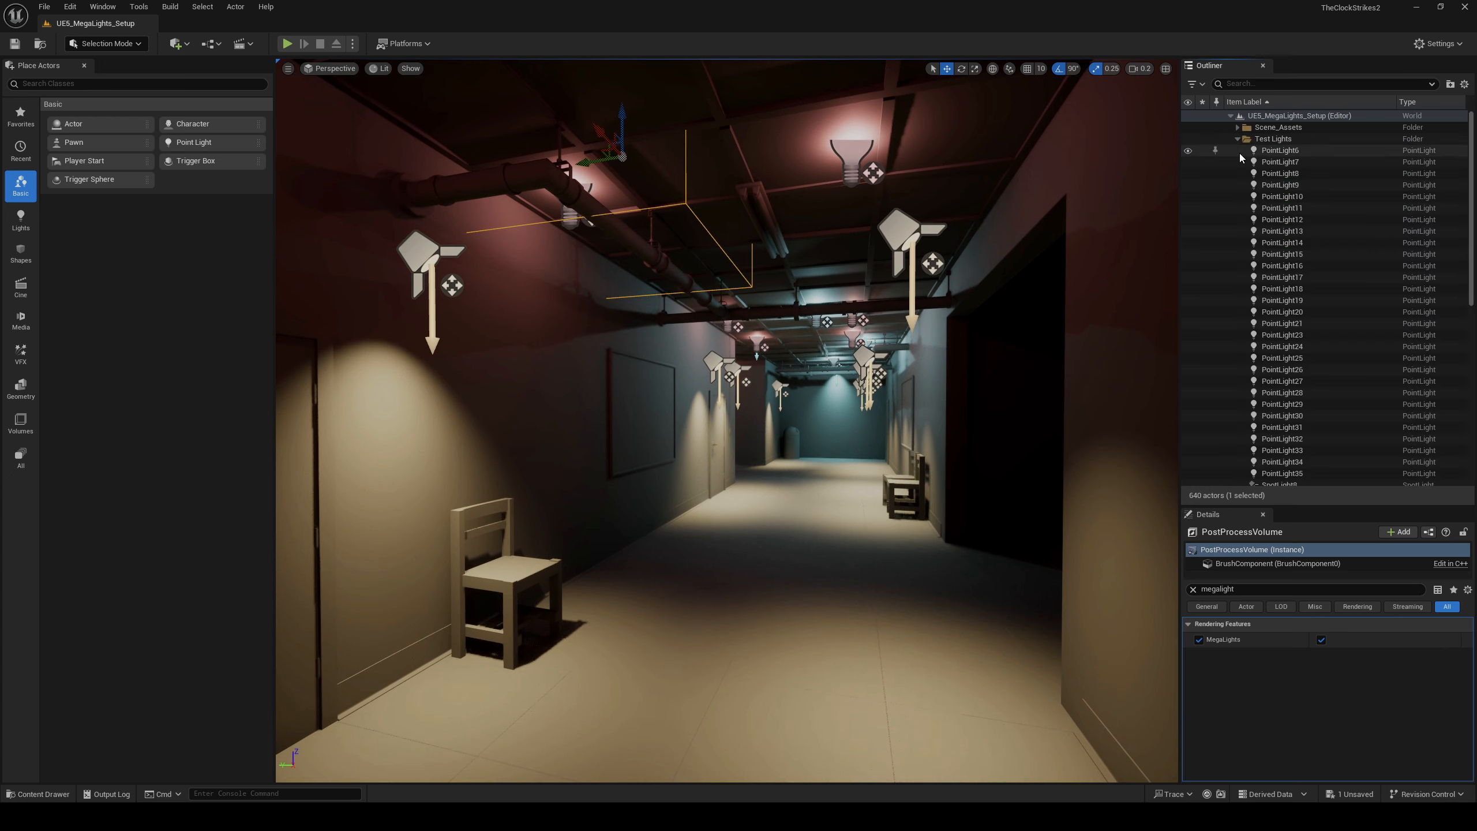
pyautogui.scroll(-4, 1285, 326)
pyautogui.click(1286, 360)
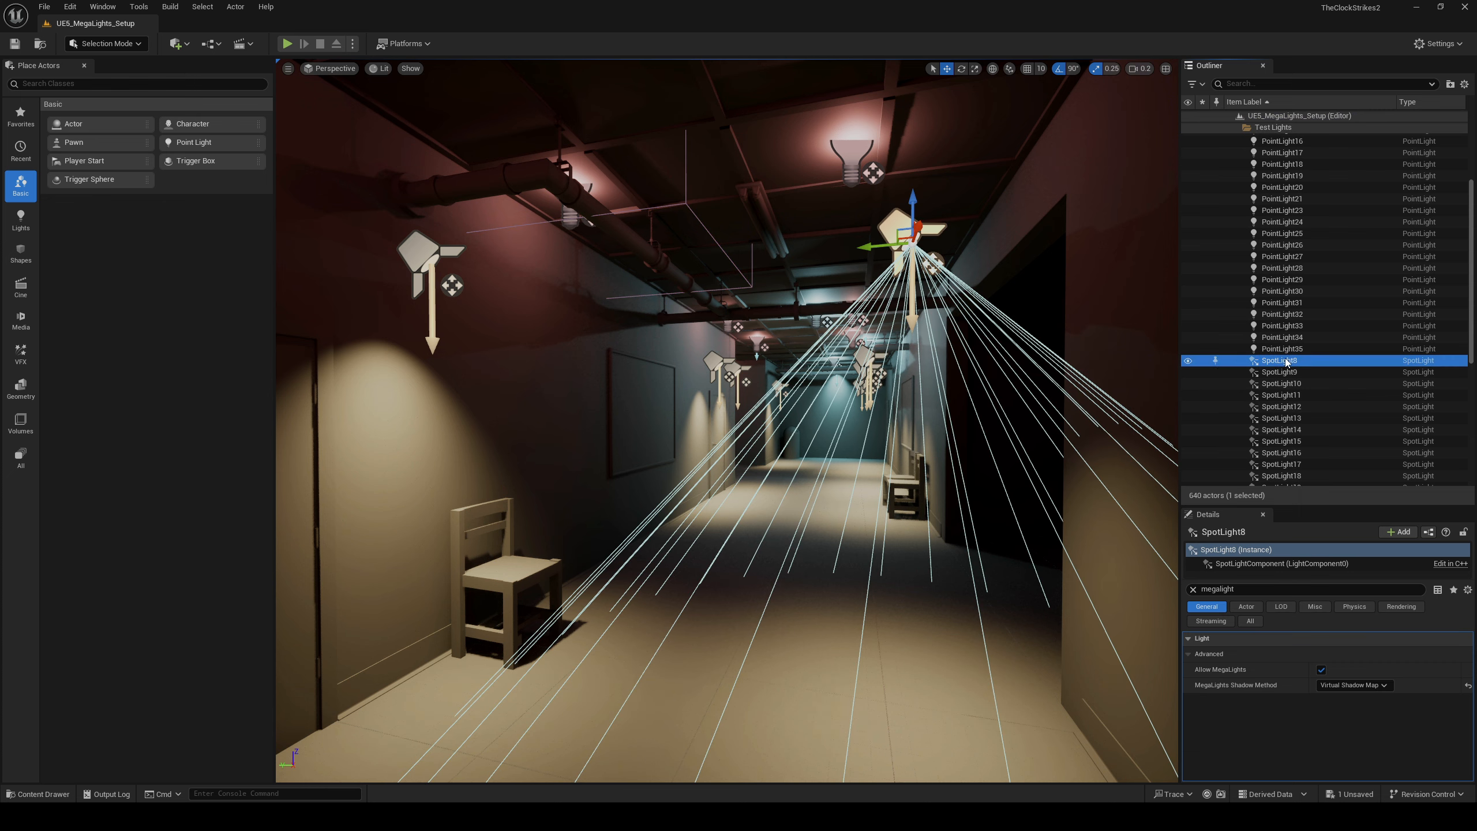
pyautogui.scroll(-6, 1287, 361)
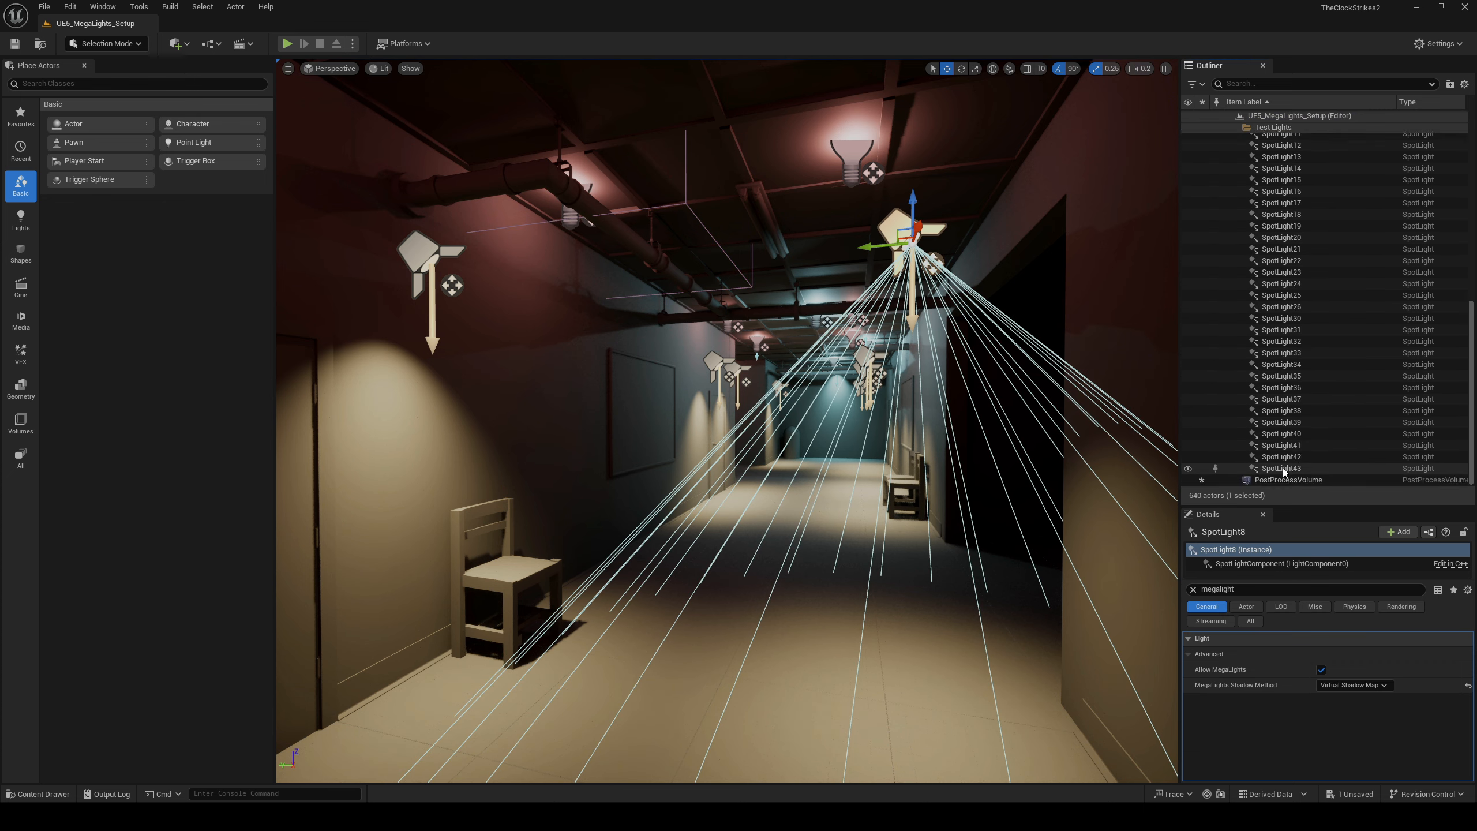
pyautogui.keyDown('shift'); pyautogui.click(1282, 468); pyautogui.keyUp('shift')
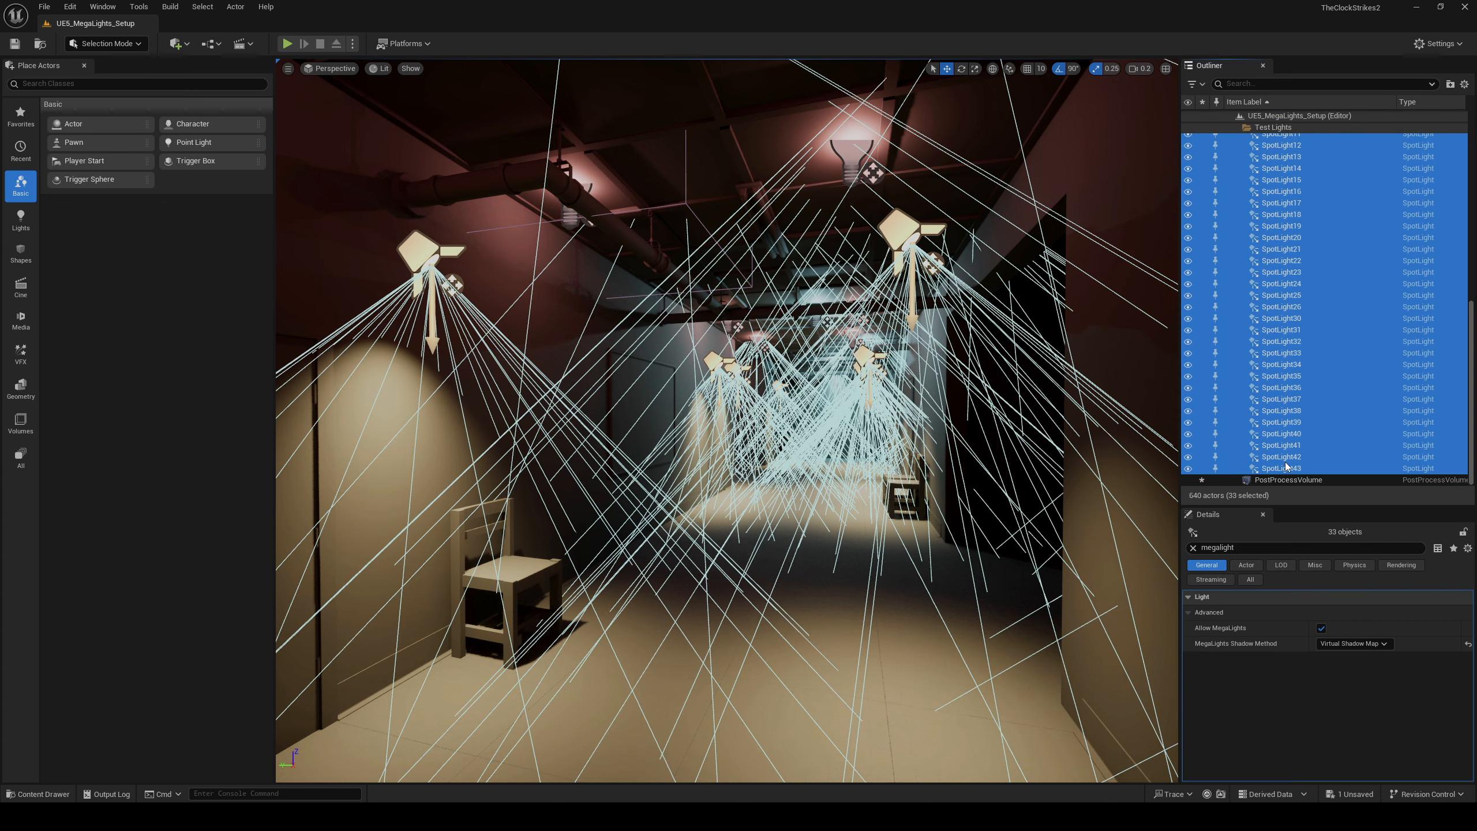
pyautogui.click(1322, 629)
pyautogui.scroll(3, 1341, 400)
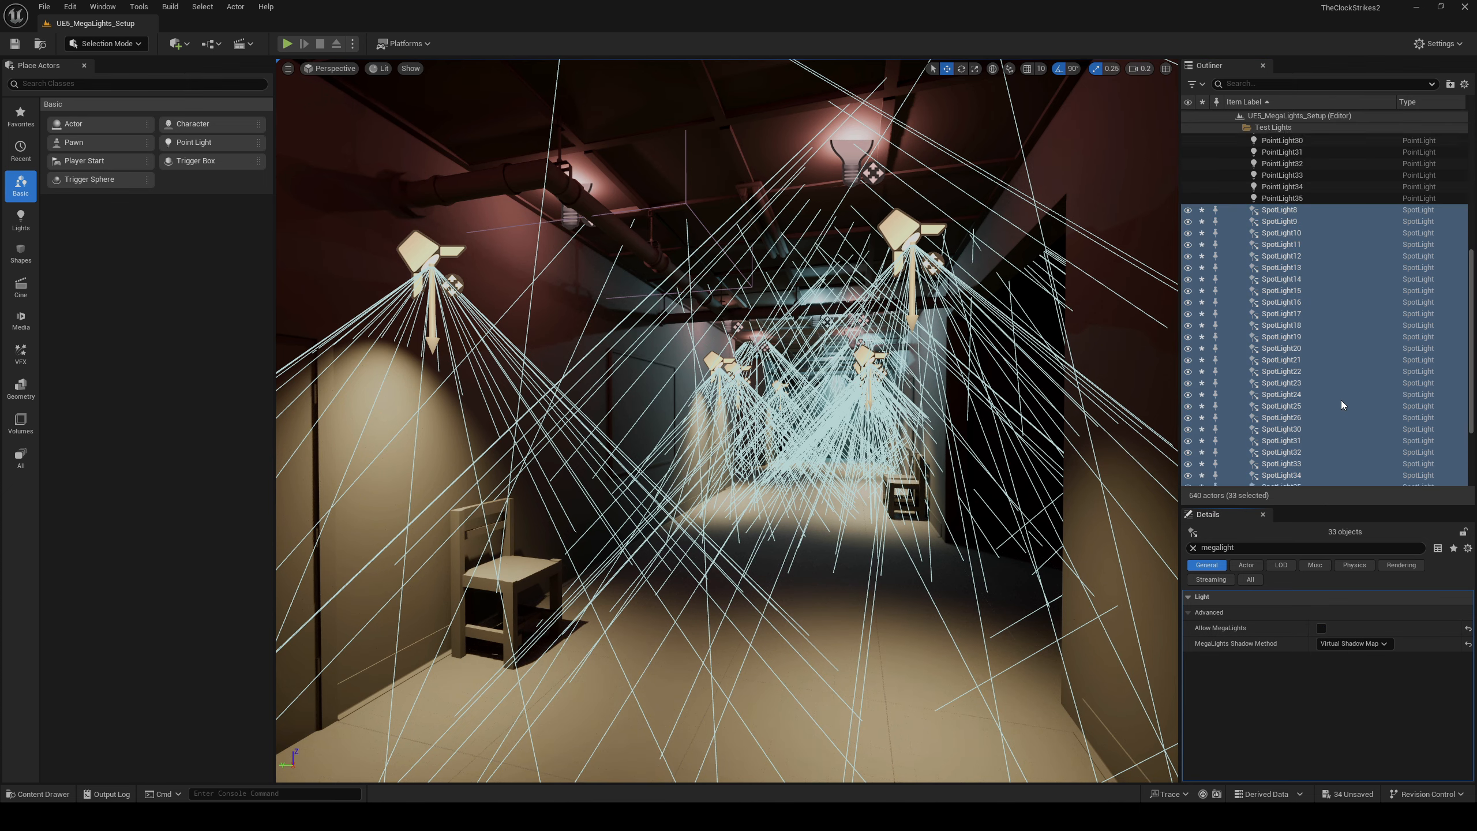
pyautogui.scroll(8, 1341, 400)
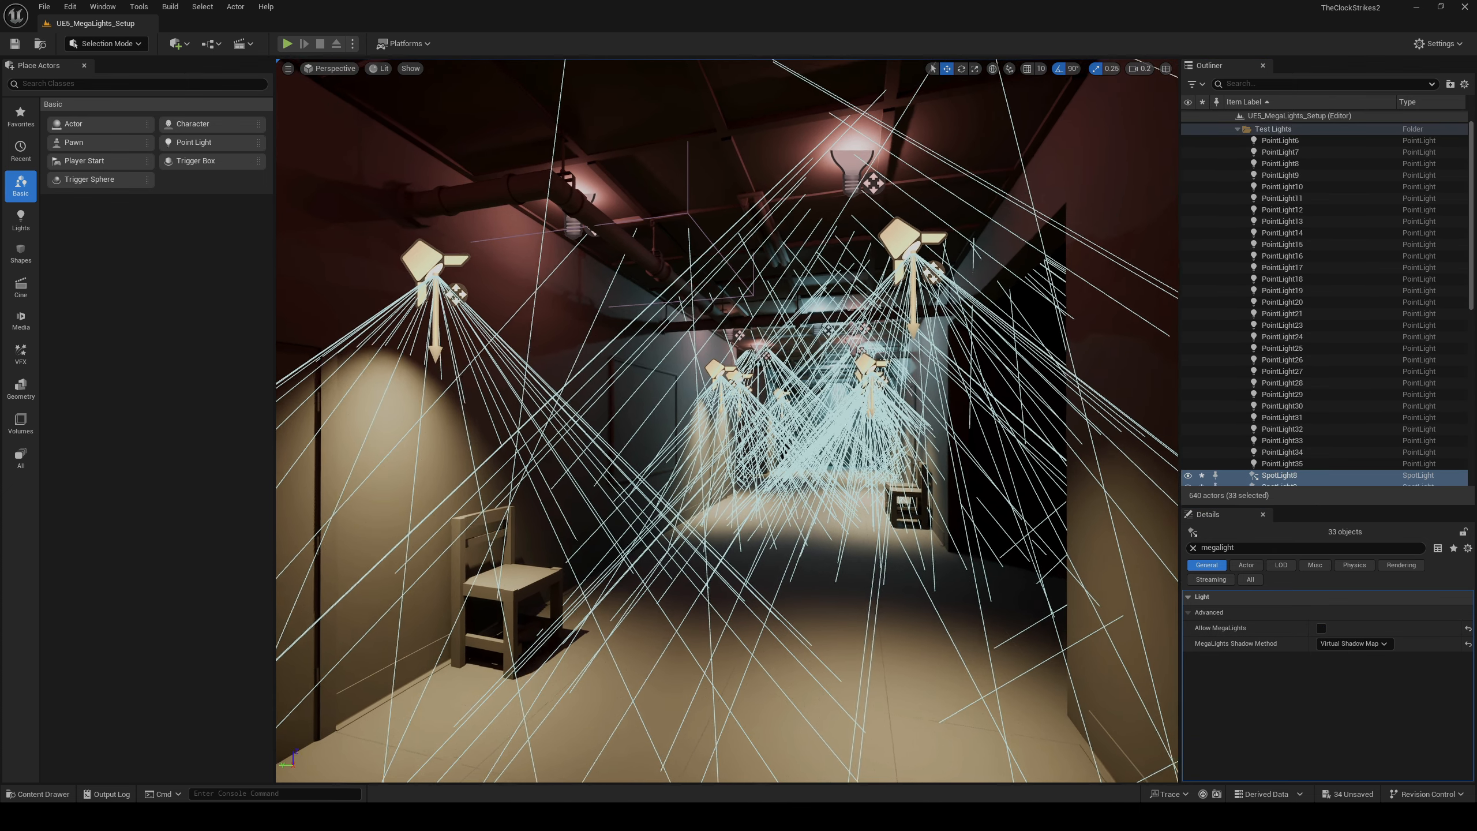
pyautogui.press('Escape')
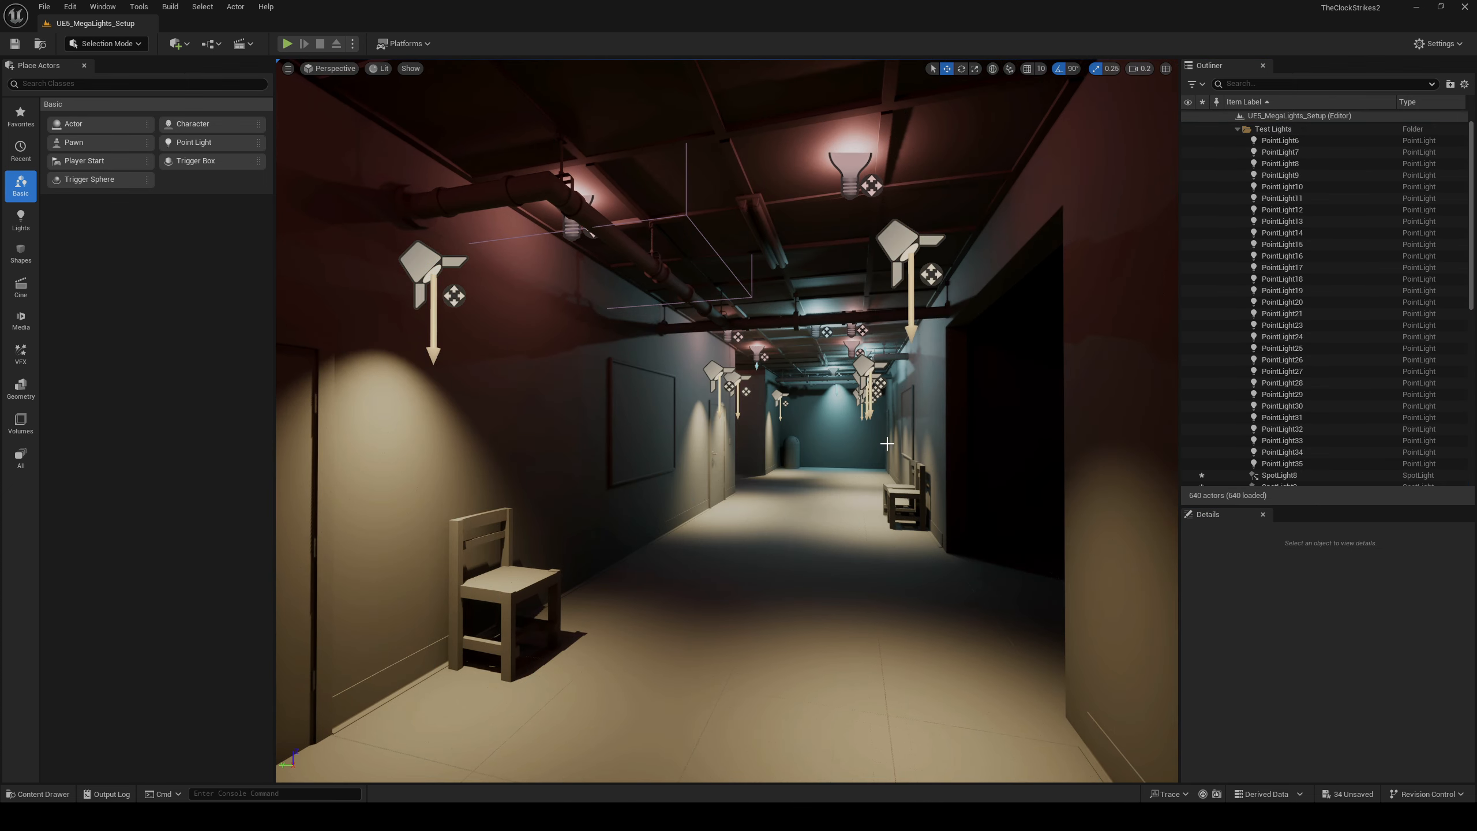
# - Switch the viewport to the Light Complexity optimization view mode and examine the overlapping lights in the corridor
pyautogui.click(379, 68)
pyautogui.moveTo(437, 256)
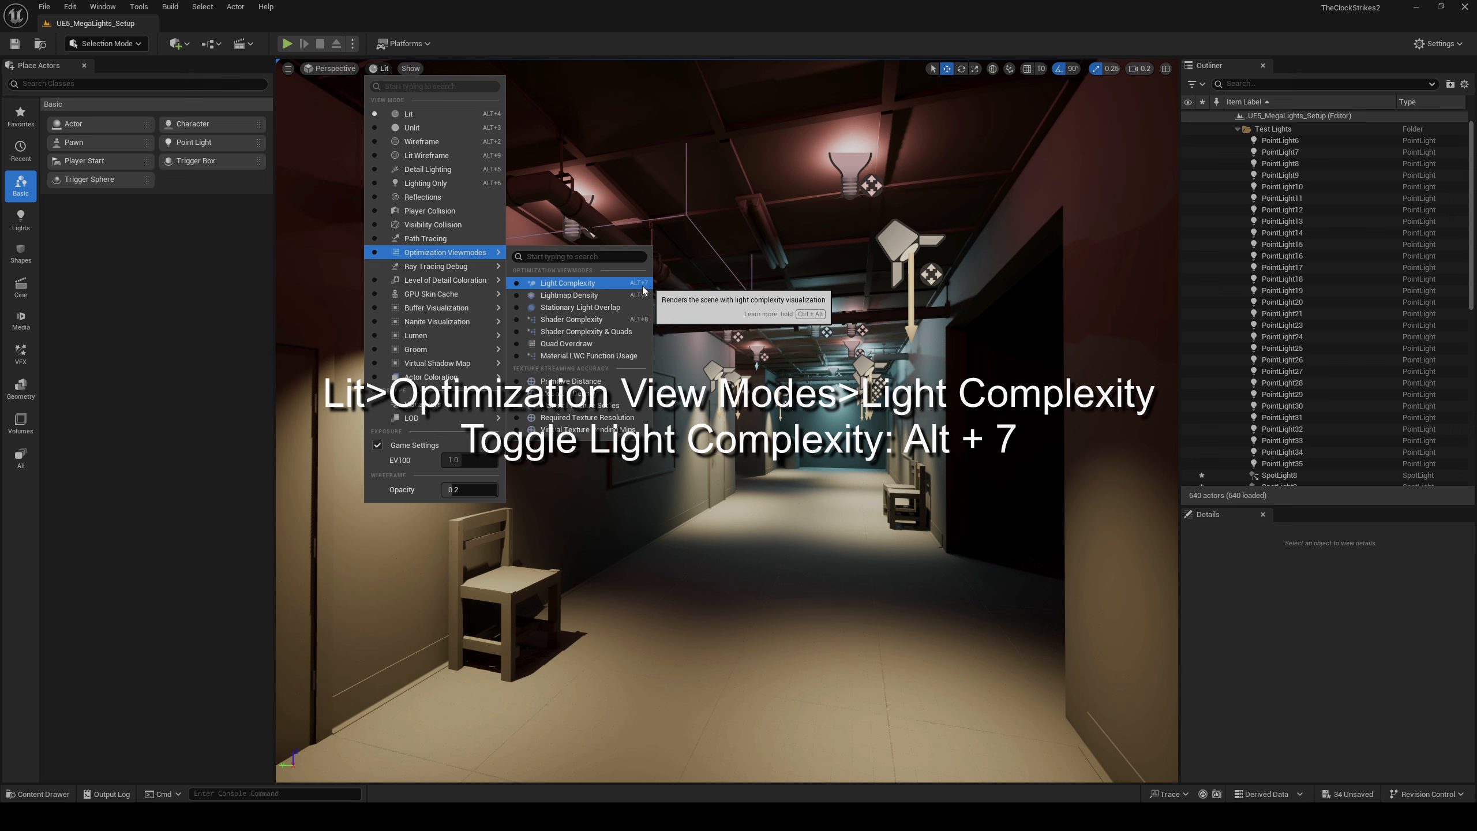
pyautogui.click(571, 283)
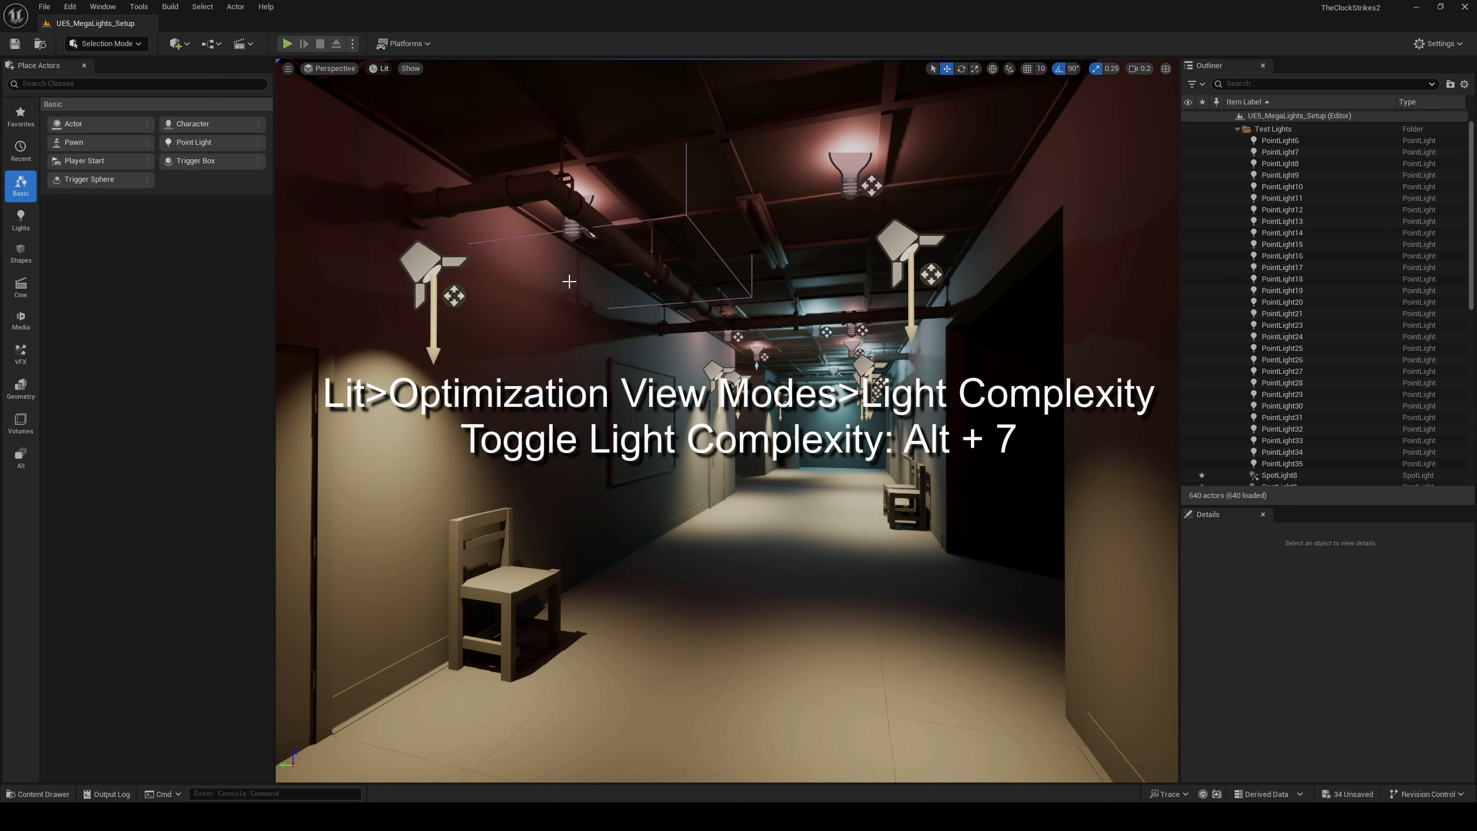
pyautogui.moveTo(848, 446); pyautogui.dragTo(893, 502, button='right')
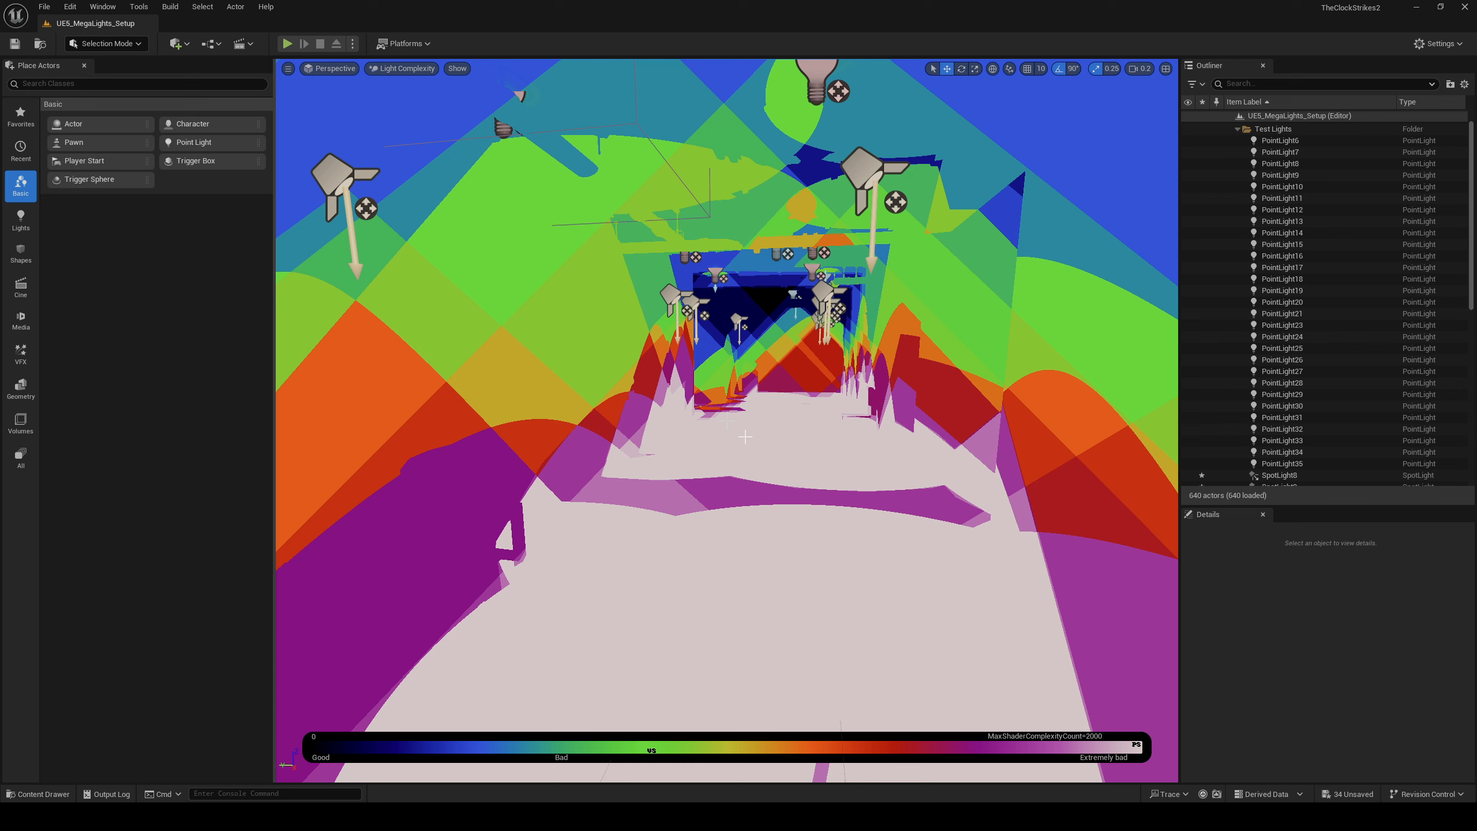
# - Toggle the viewport to Lit and back to Light Complexity to compare the corridor, and look over the lights in the Test Lights folder
pyautogui.click(415, 69)
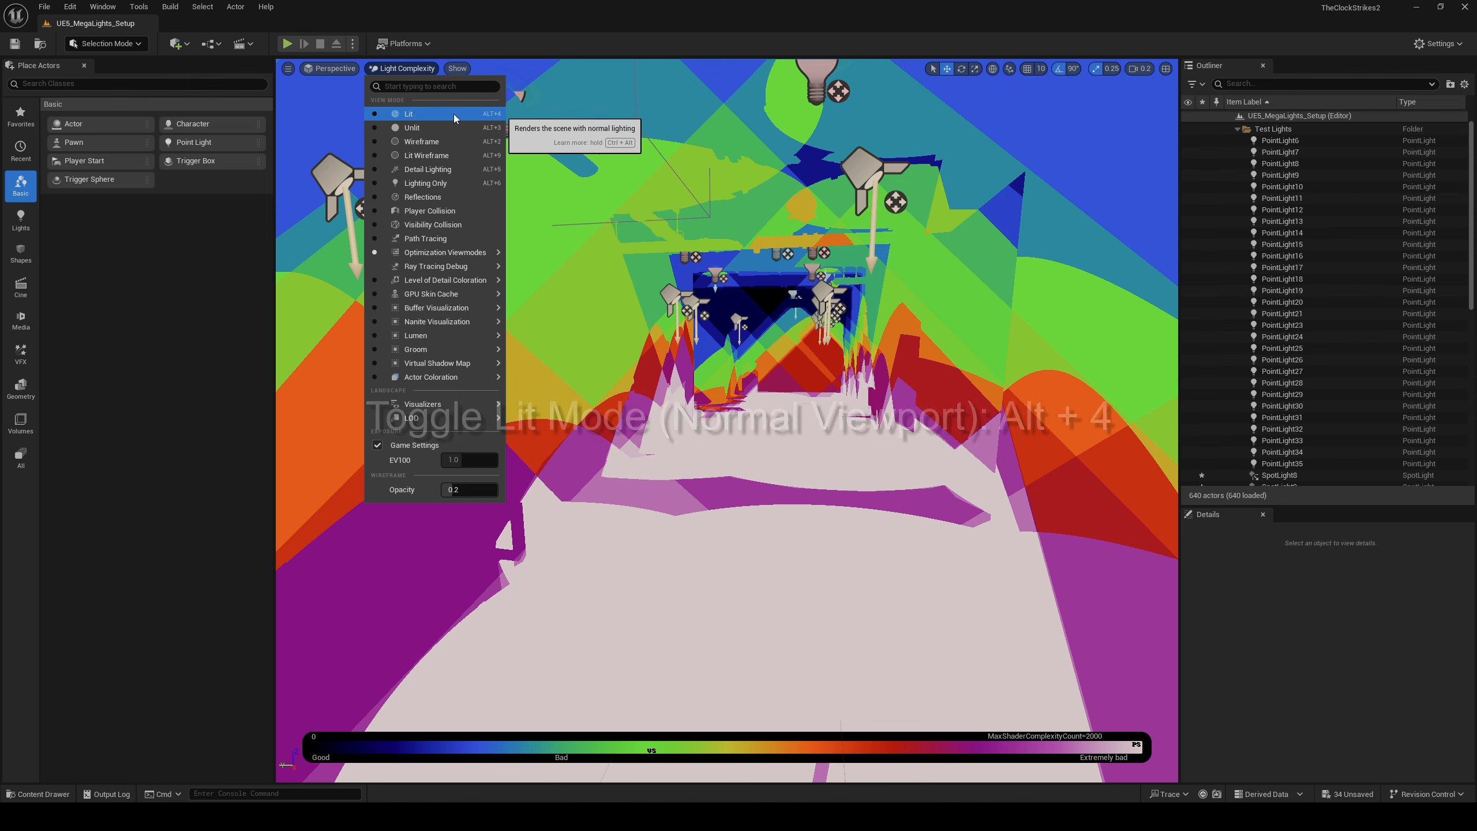
pyautogui.click(636, 36)
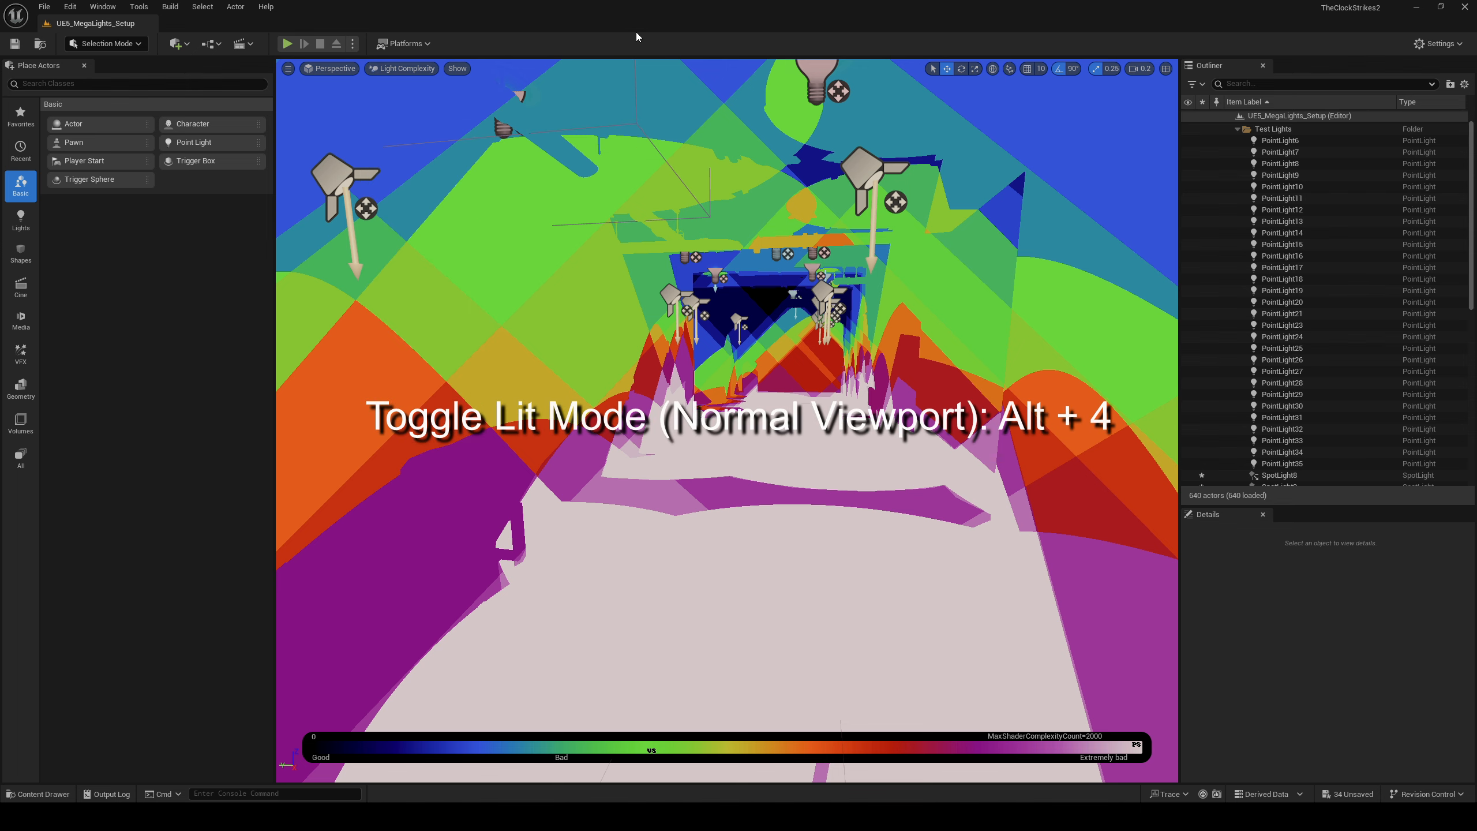
pyautogui.hotkey('alt', '4')
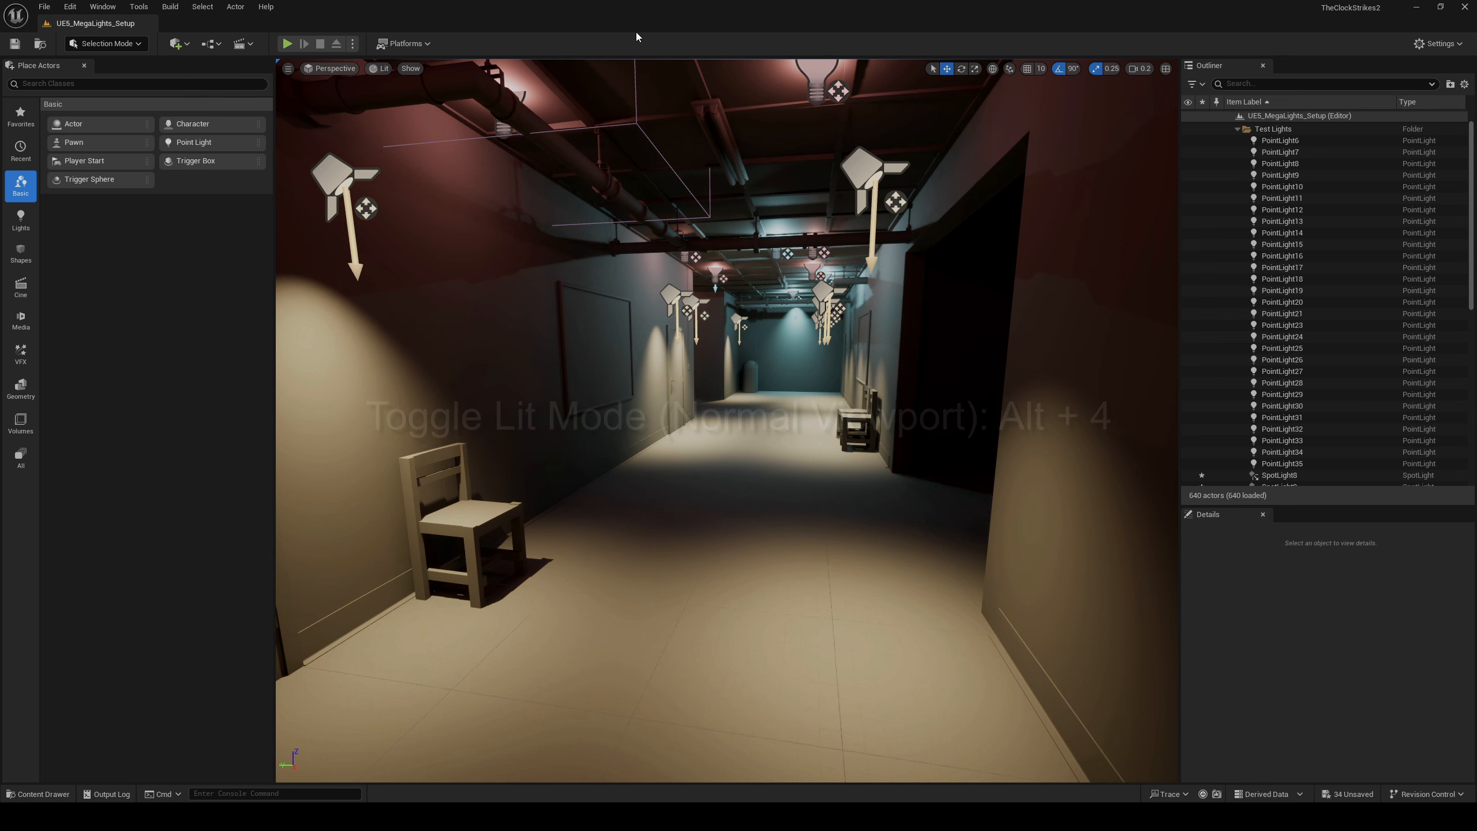
pyautogui.hotkey('alt', '7')
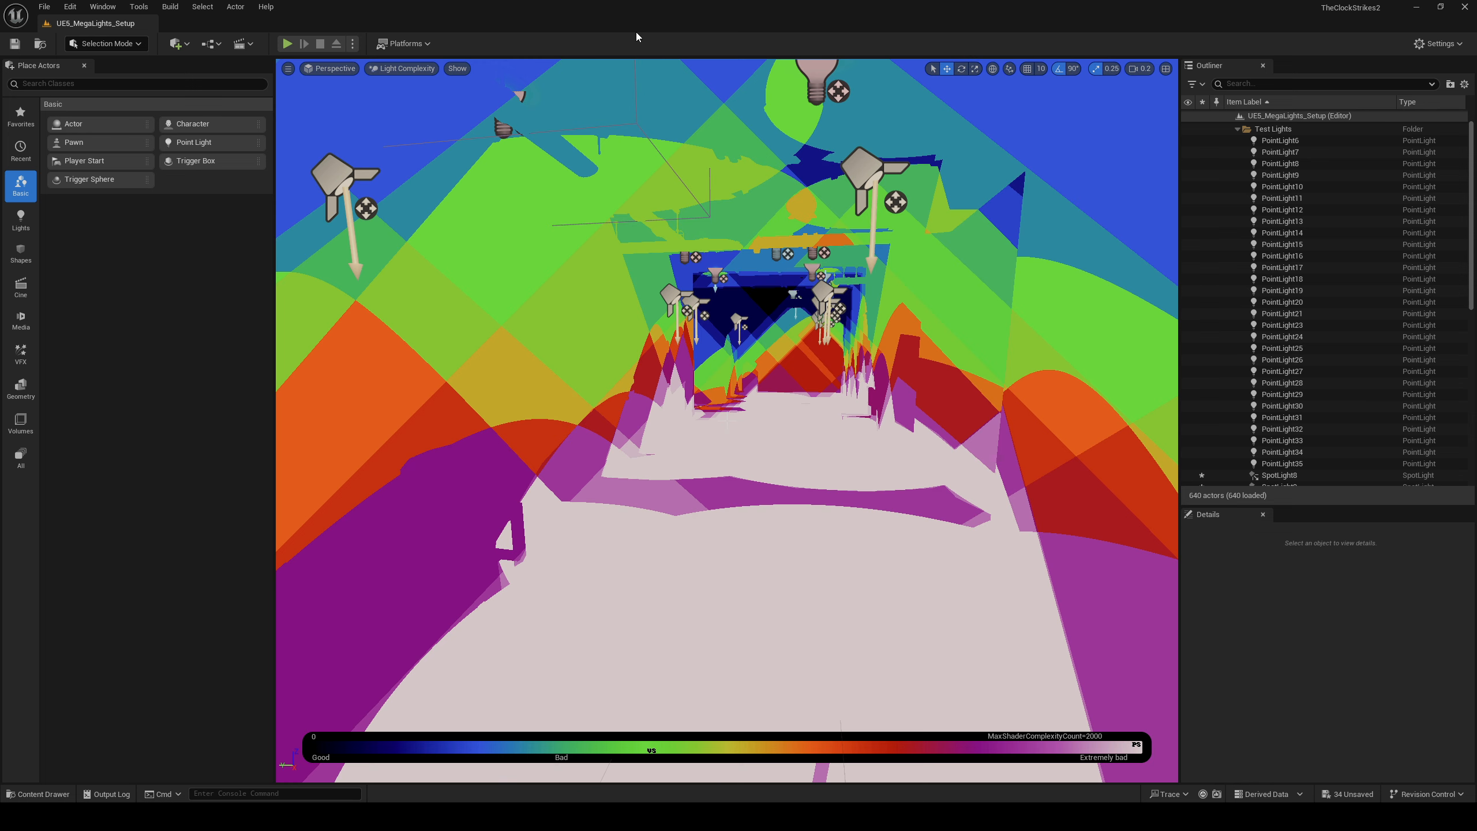
pyautogui.scroll(-3, 1333, 360)
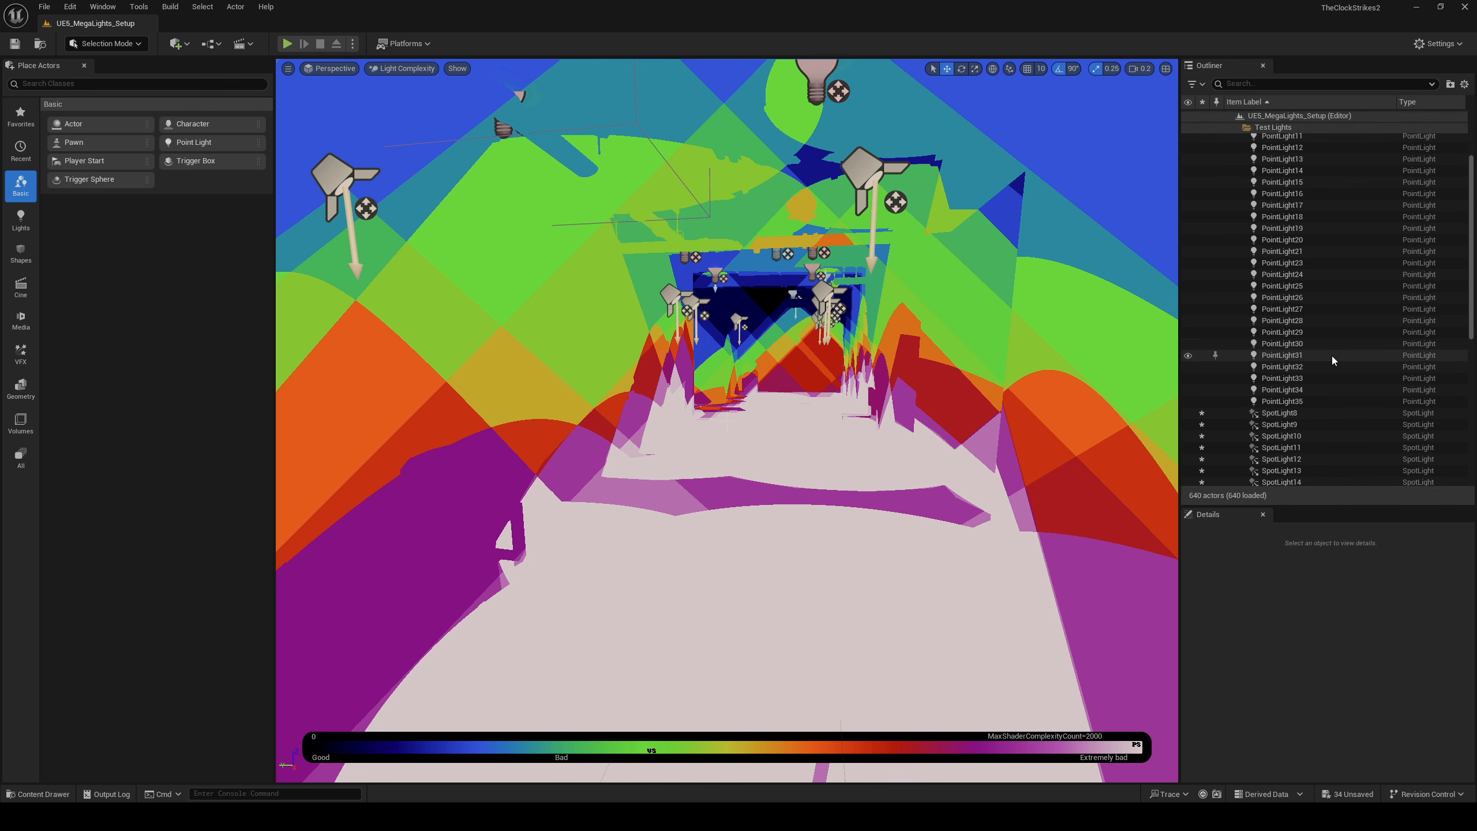
pyautogui.scroll(-4, 1331, 359)
pyautogui.scroll(-3, 1280, 358)
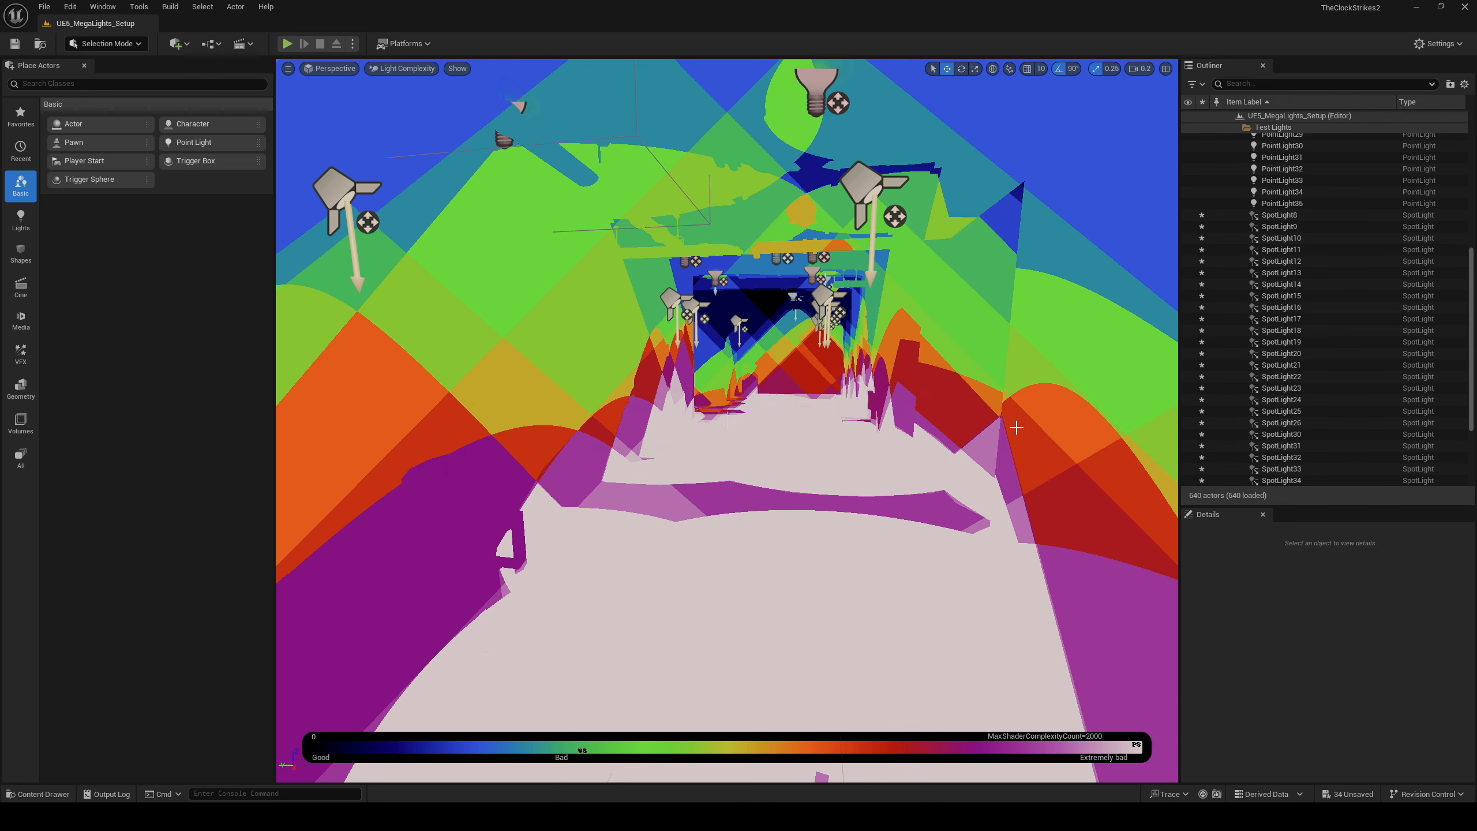
pyautogui.moveTo(1016, 428); pyautogui.dragTo(988, 428, button='right')
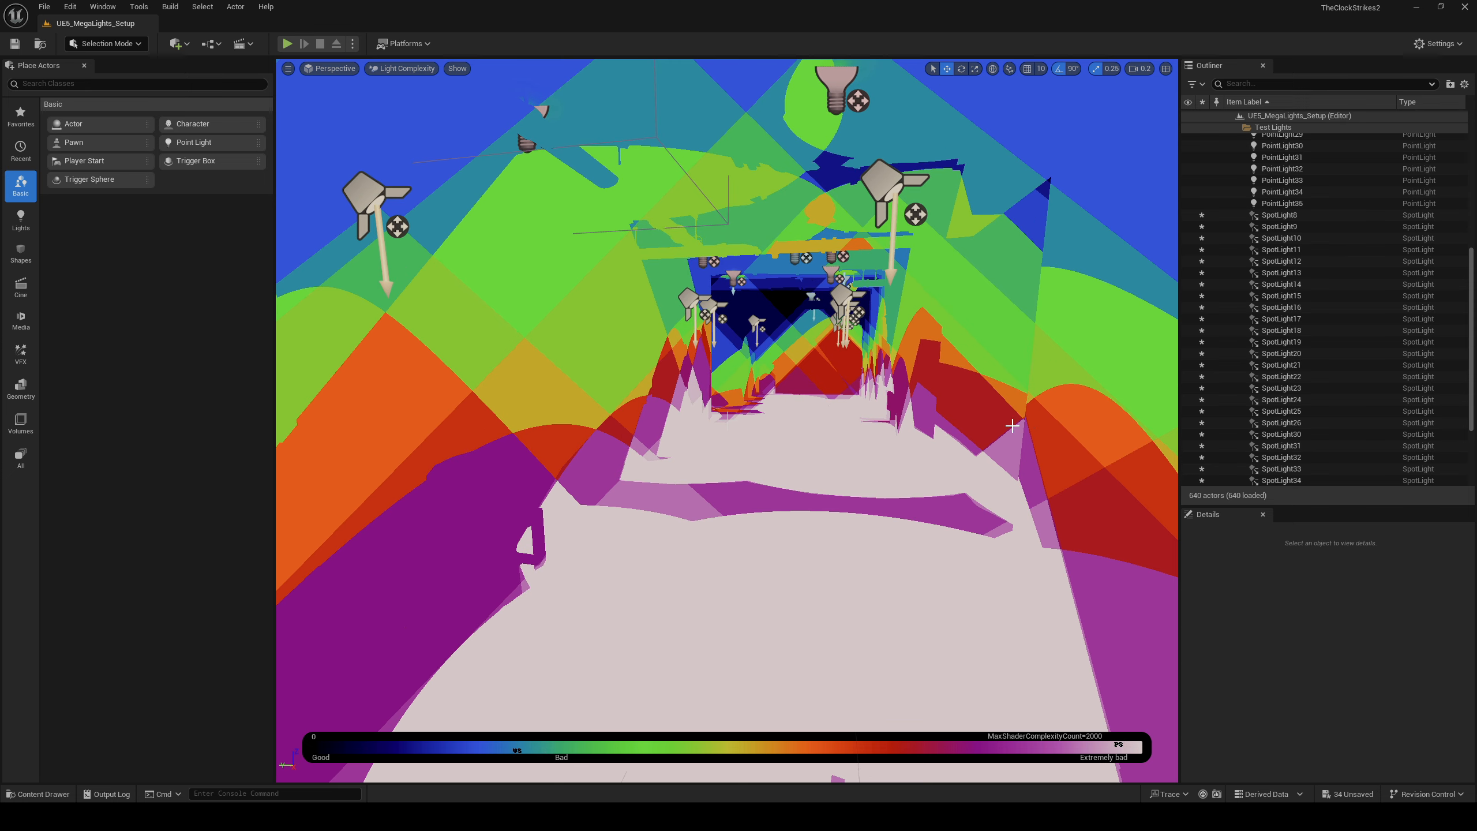
# - Return the viewport to Lit mode and turn Allow MegaLights back on for SpotLight8 through SpotLight43
pyautogui.click(1282, 216)
pyautogui.scroll(-2, 1263, 393)
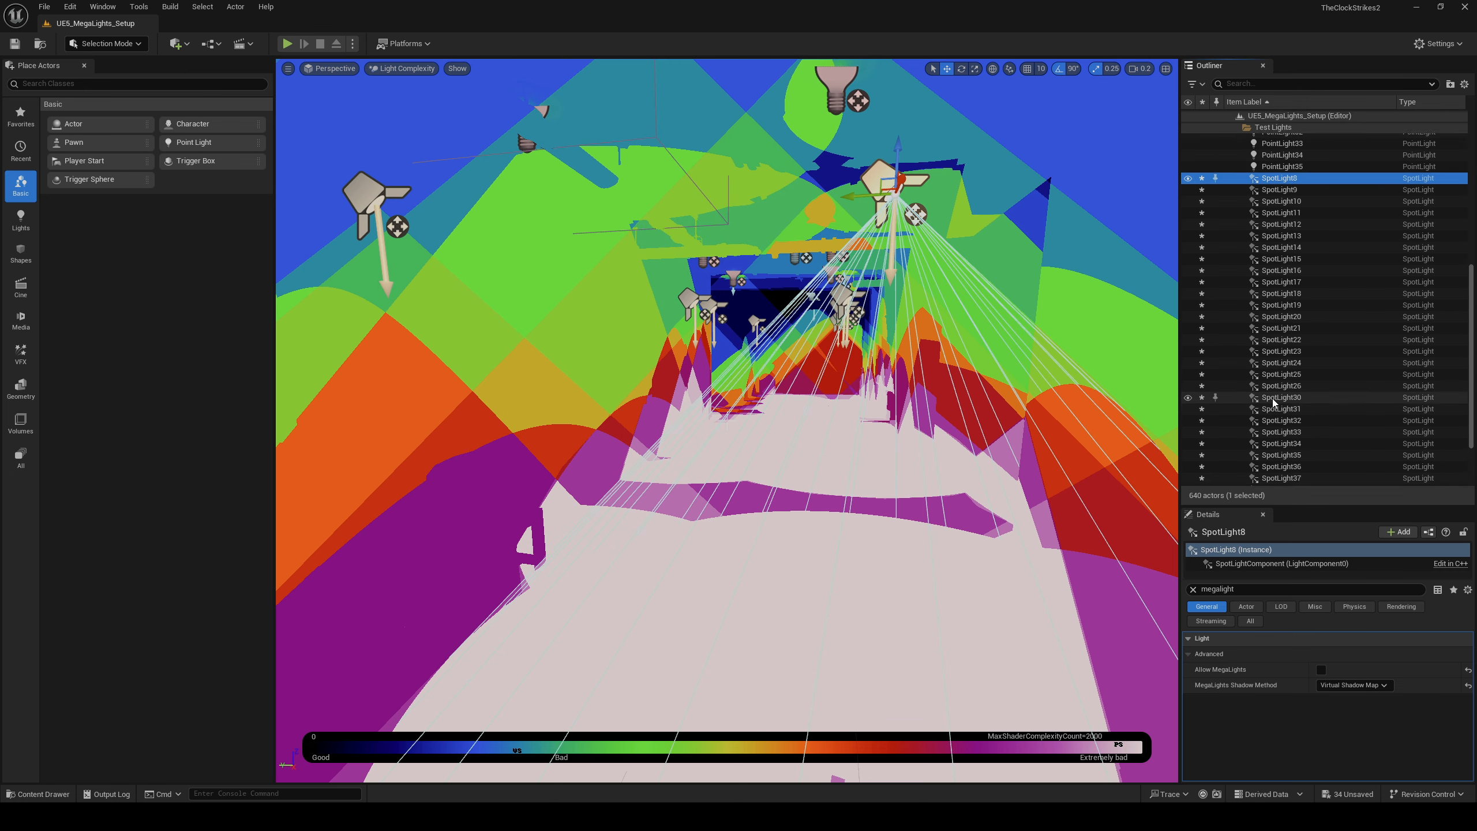
pyautogui.scroll(3, 1273, 382)
pyautogui.click(403, 69)
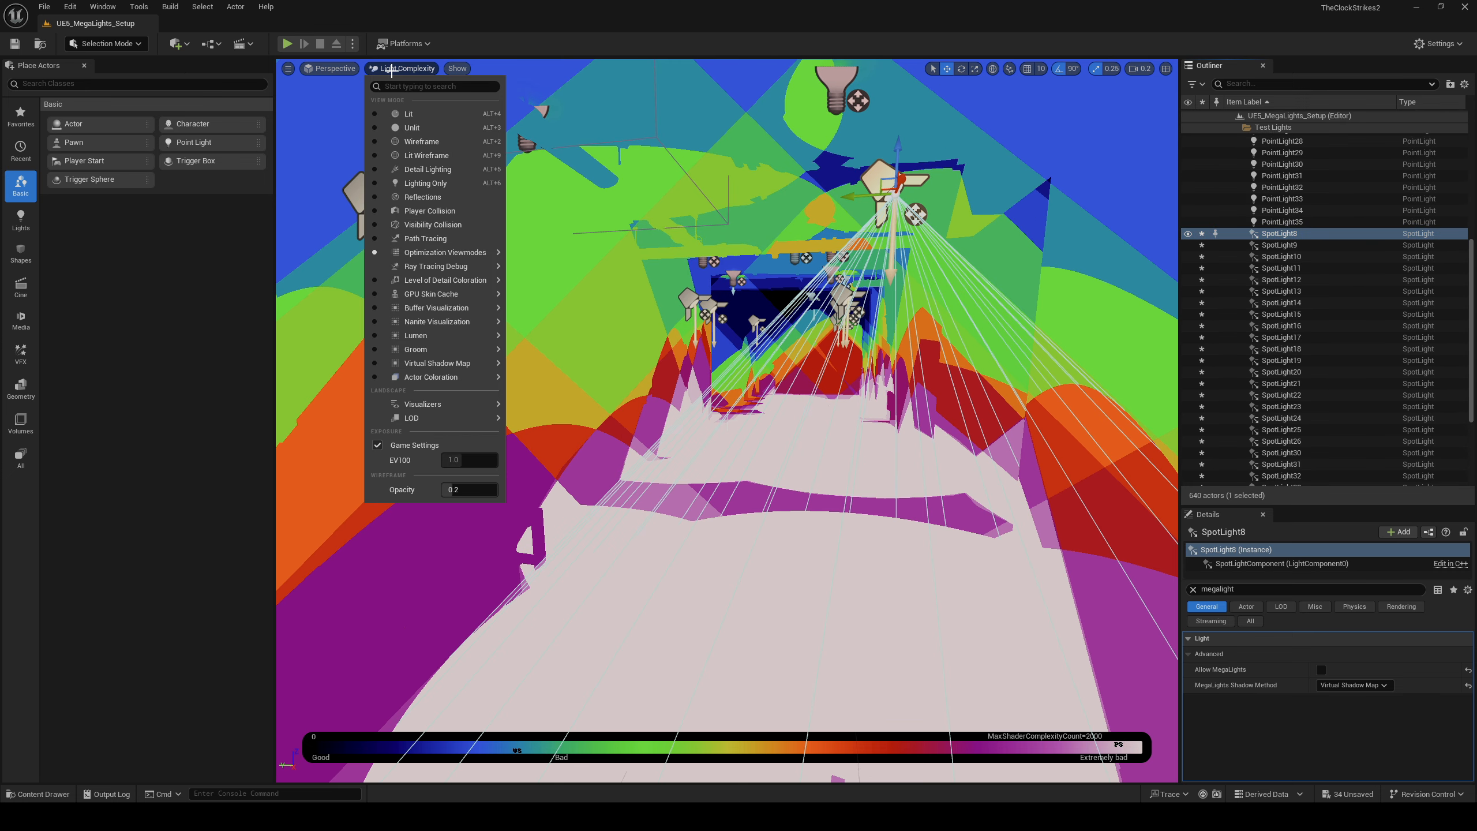
pyautogui.click(409, 115)
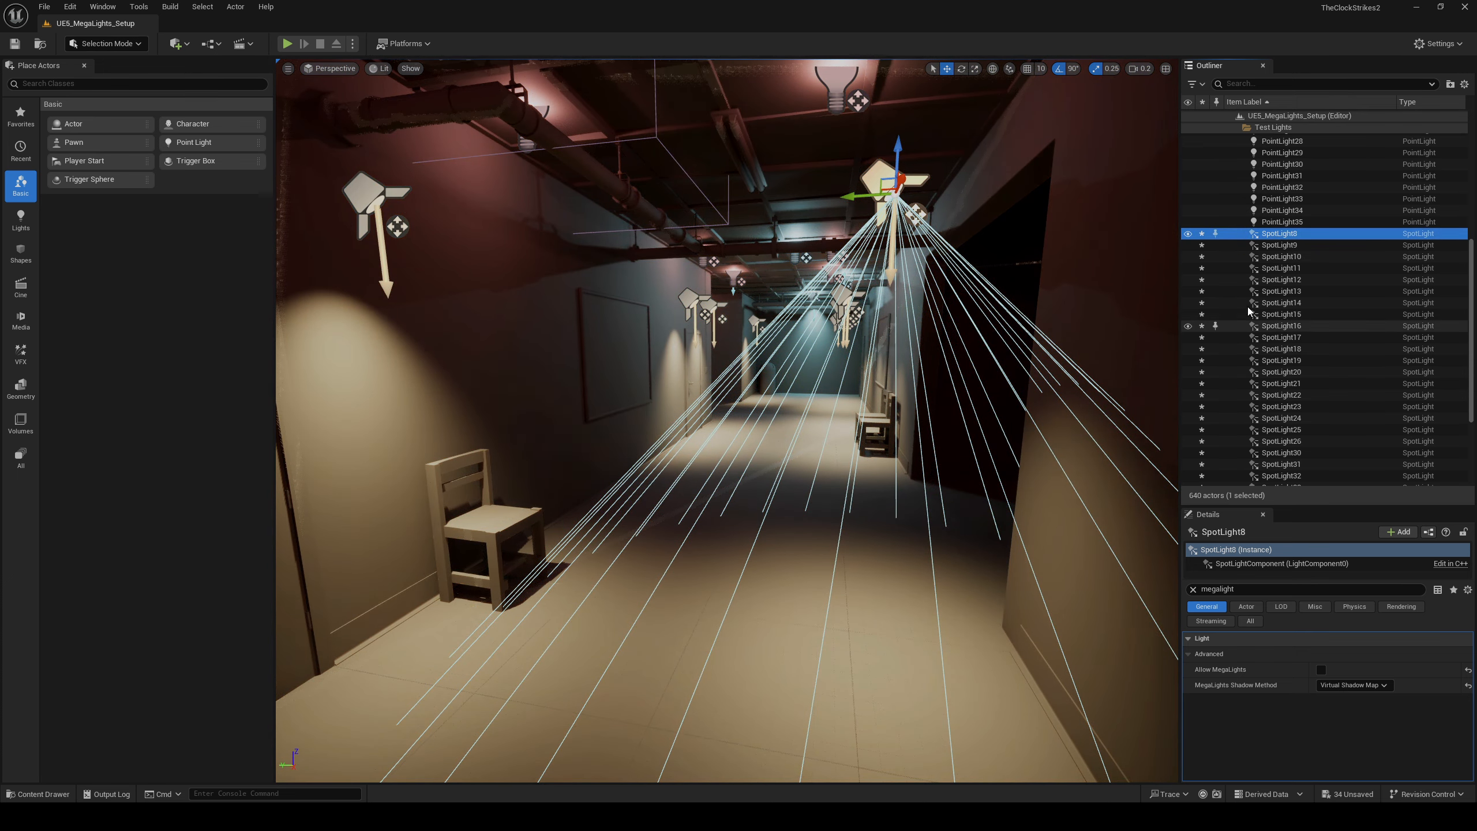
pyautogui.scroll(-3, 1298, 462)
pyautogui.keyDown('shift'); pyautogui.click(1298, 469); pyautogui.keyUp('shift')
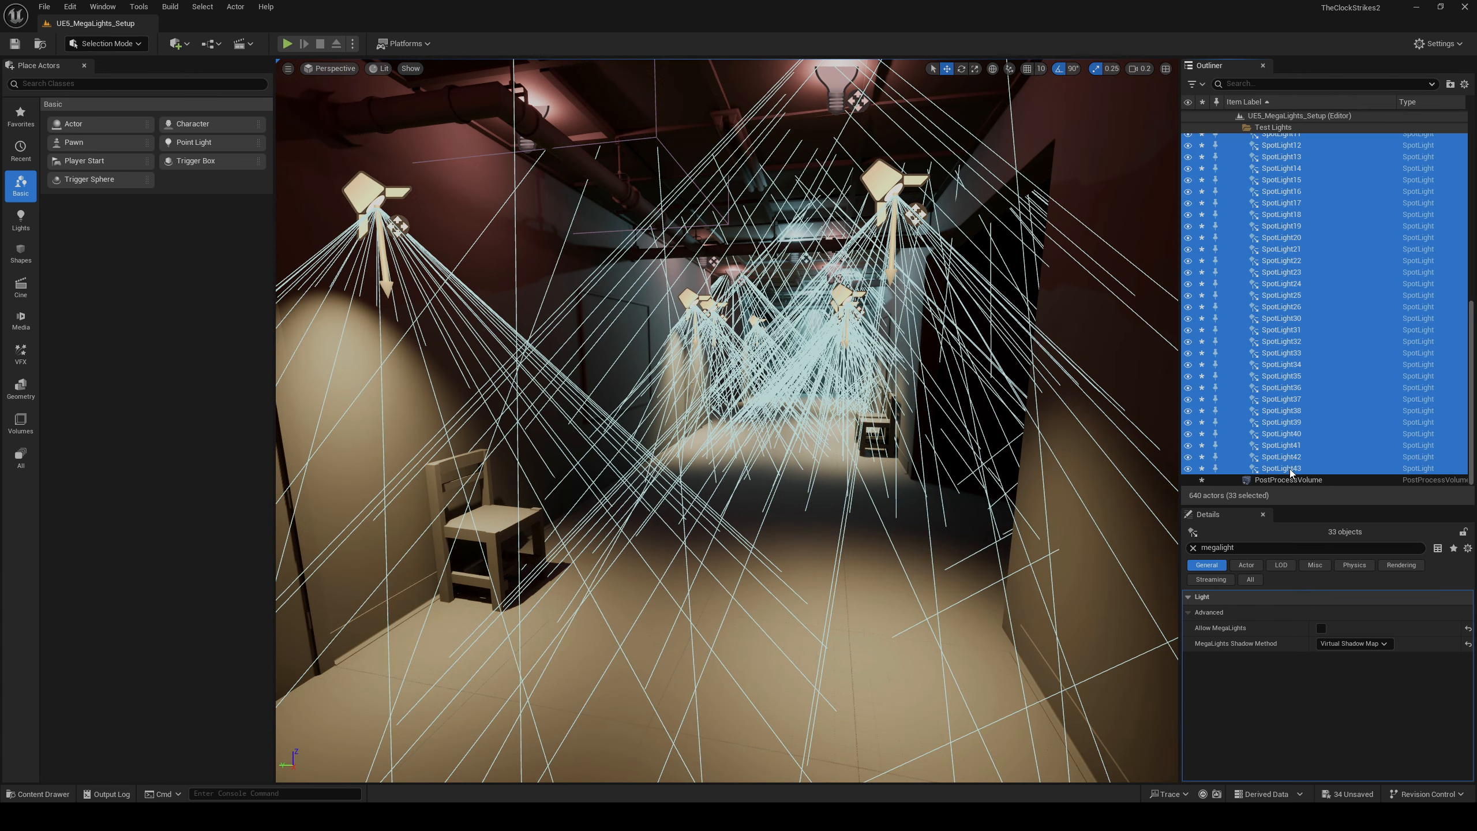
pyautogui.click(1322, 628)
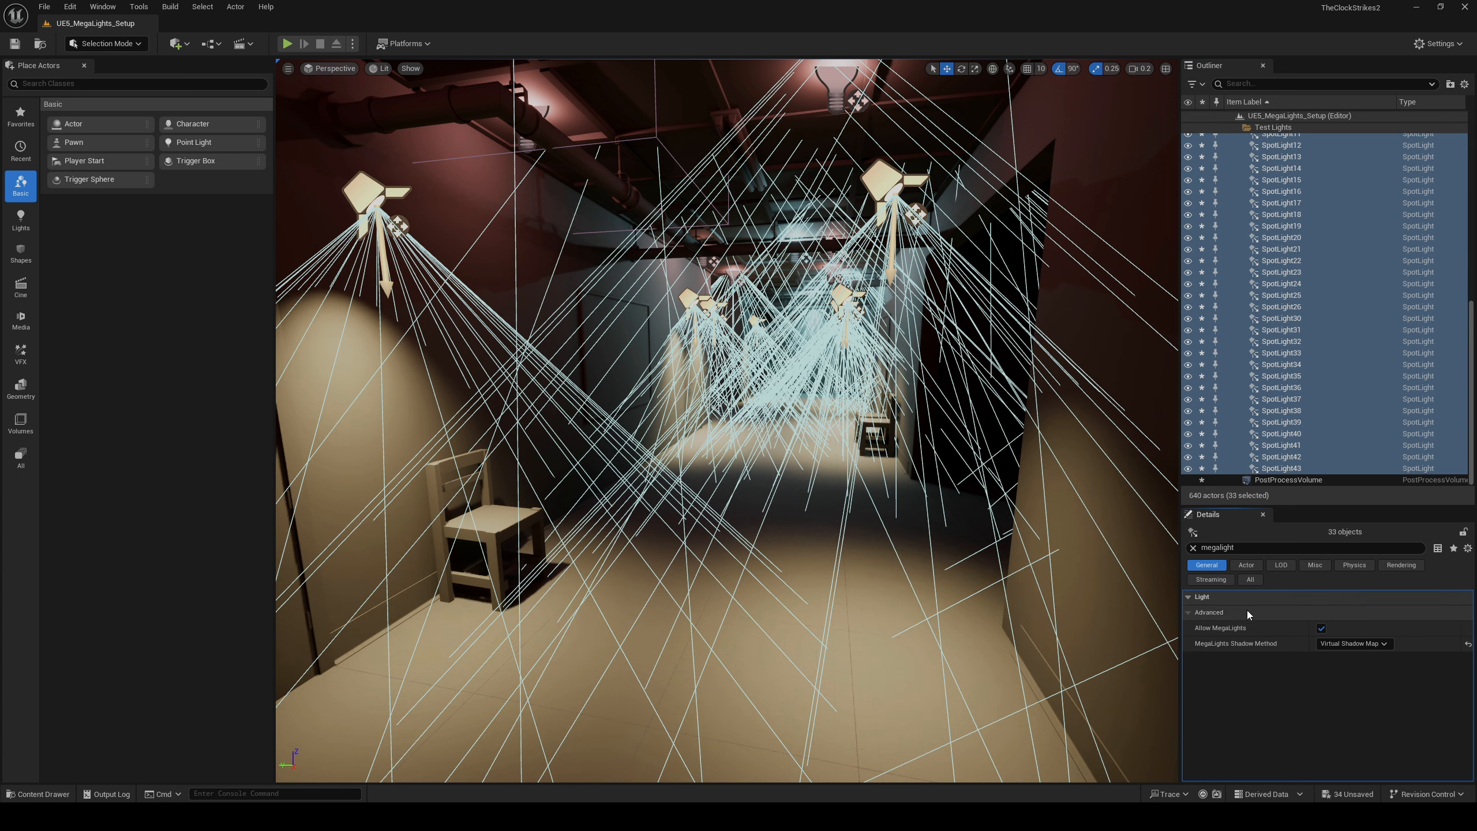
pyautogui.moveTo(870, 586)
pyautogui.mouseDown(button='right')
pyautogui.moveTo(881, 580)
pyautogui.moveTo(855, 580)
pyautogui.mouseUp(button='right')
pyautogui.press('Escape')
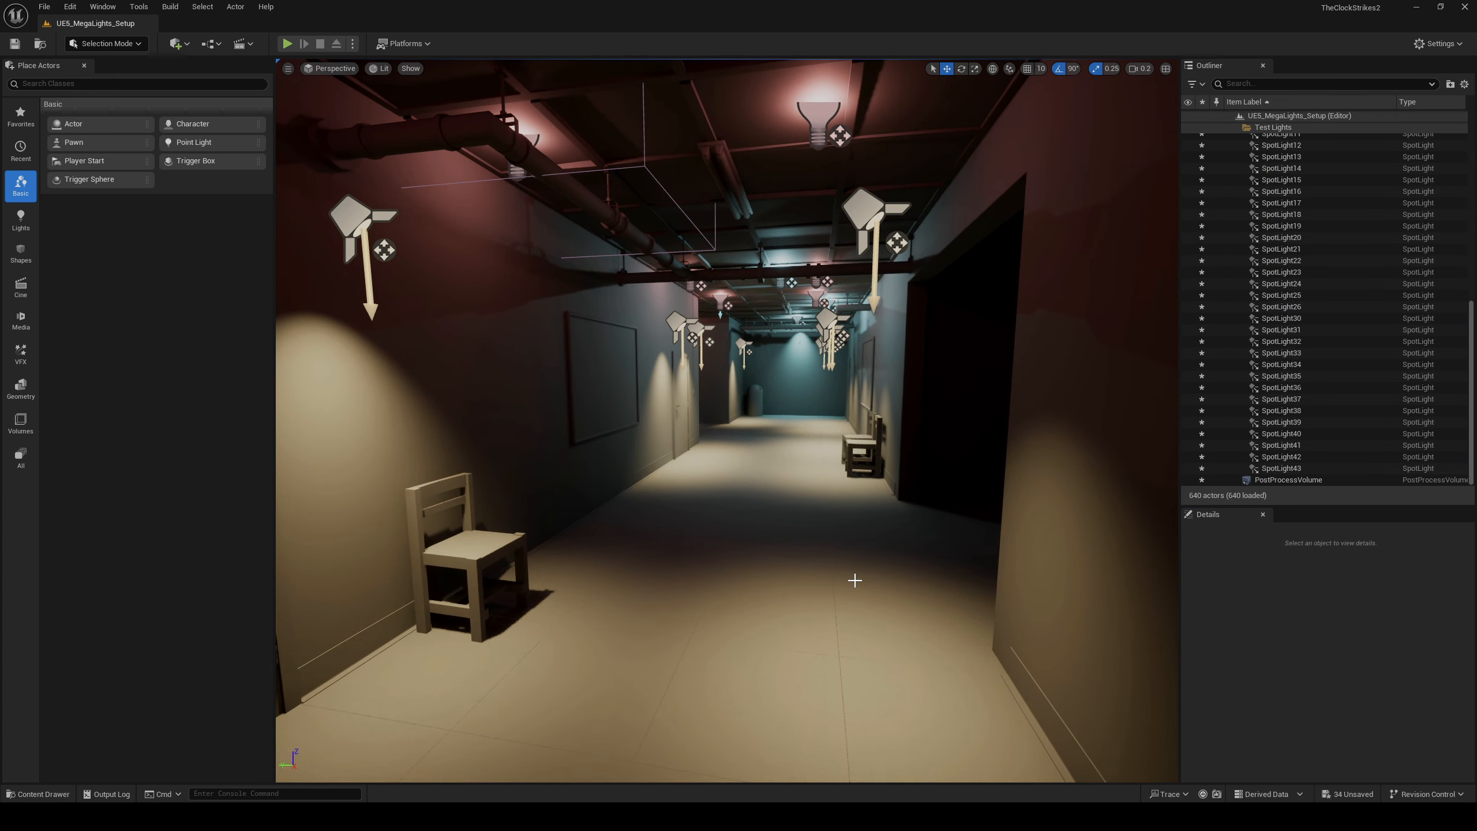
# - Show the frame rate in the viewport and examine the corridor's performance and lighting with MegaLights allowed on the spot lights
pyautogui.hotkey('ctrl', 'shift', 'h')
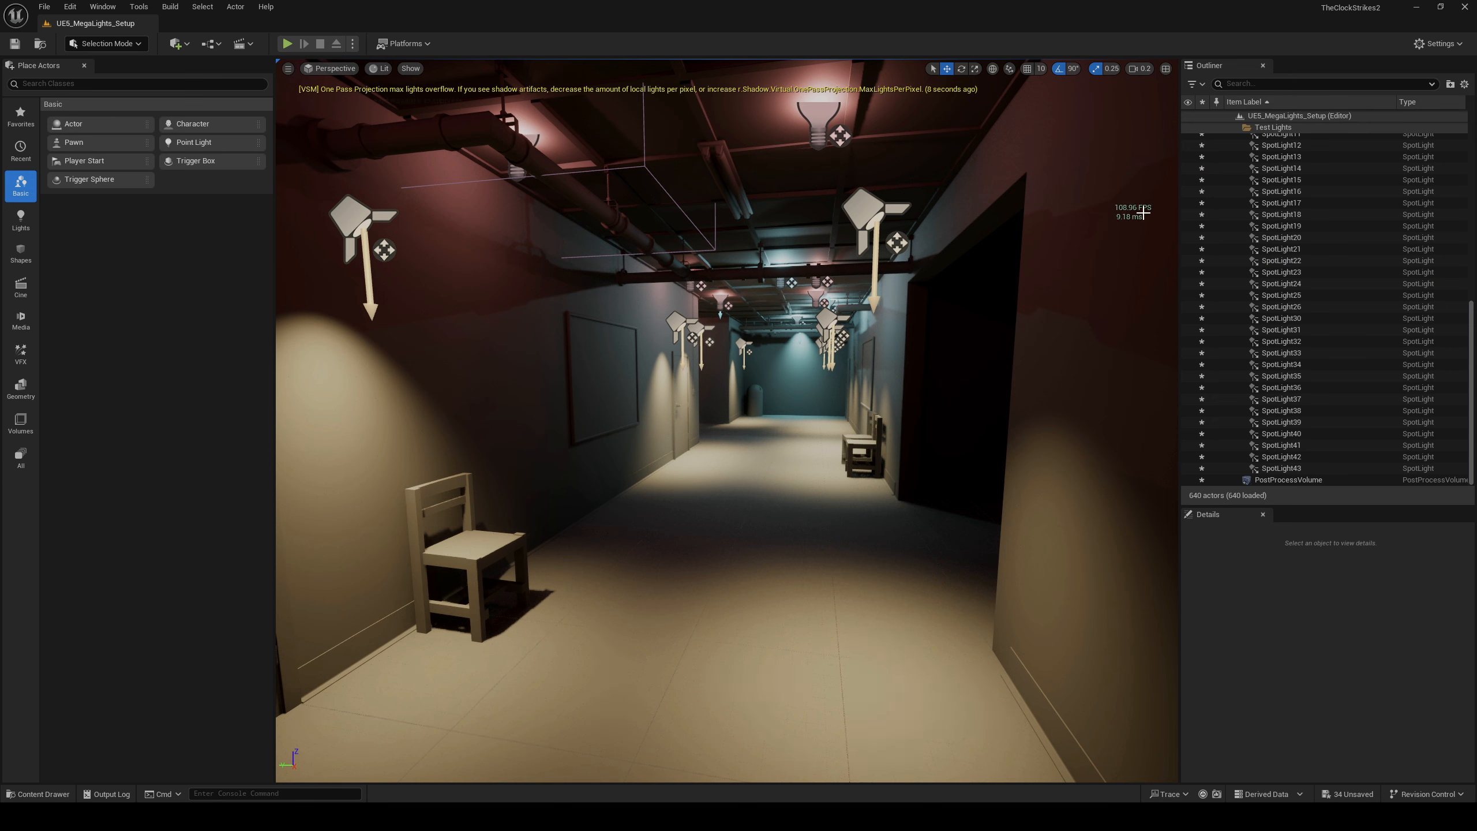
pyautogui.click(381, 68)
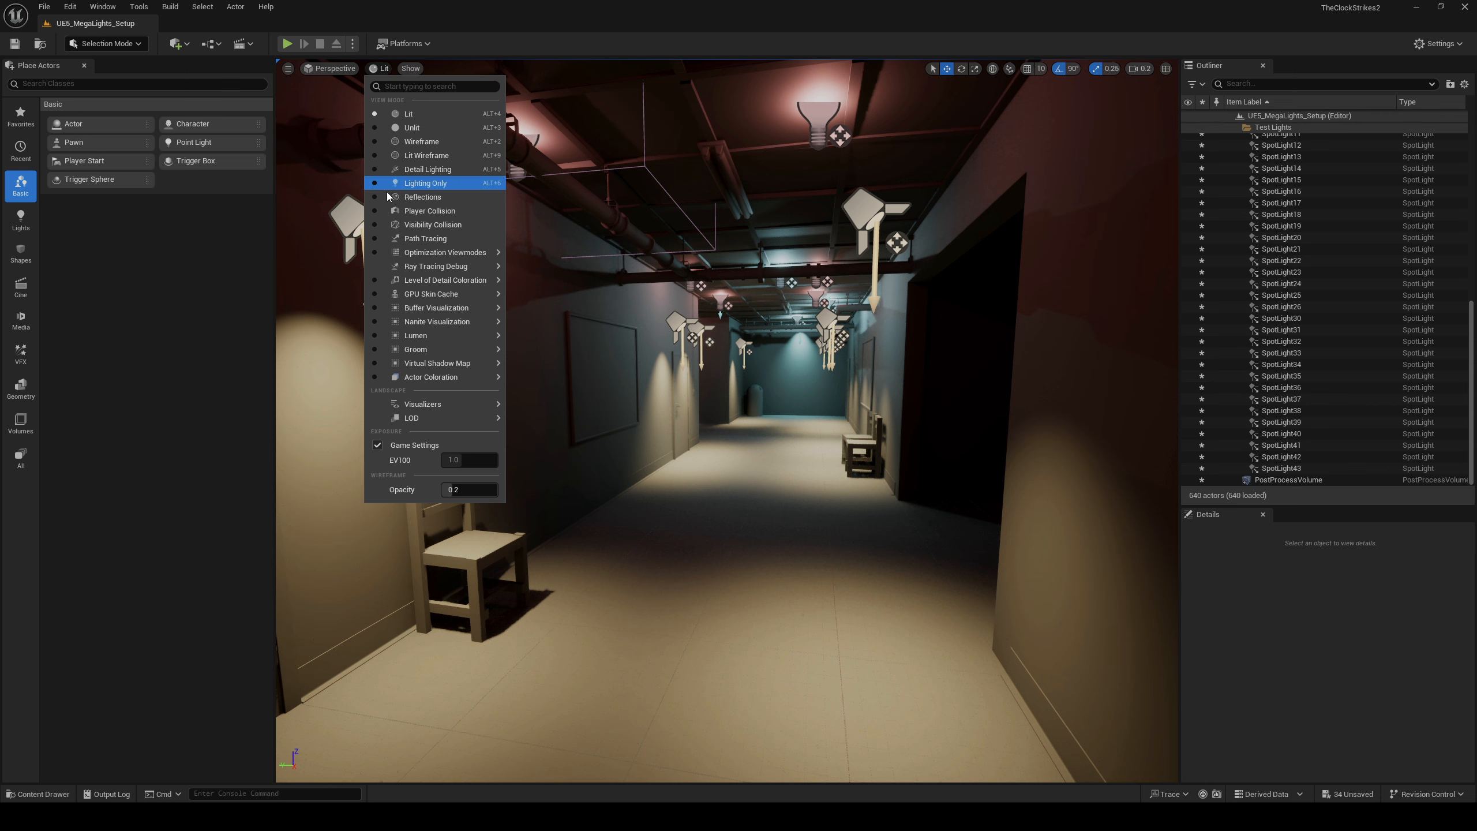
pyautogui.moveTo(422, 257)
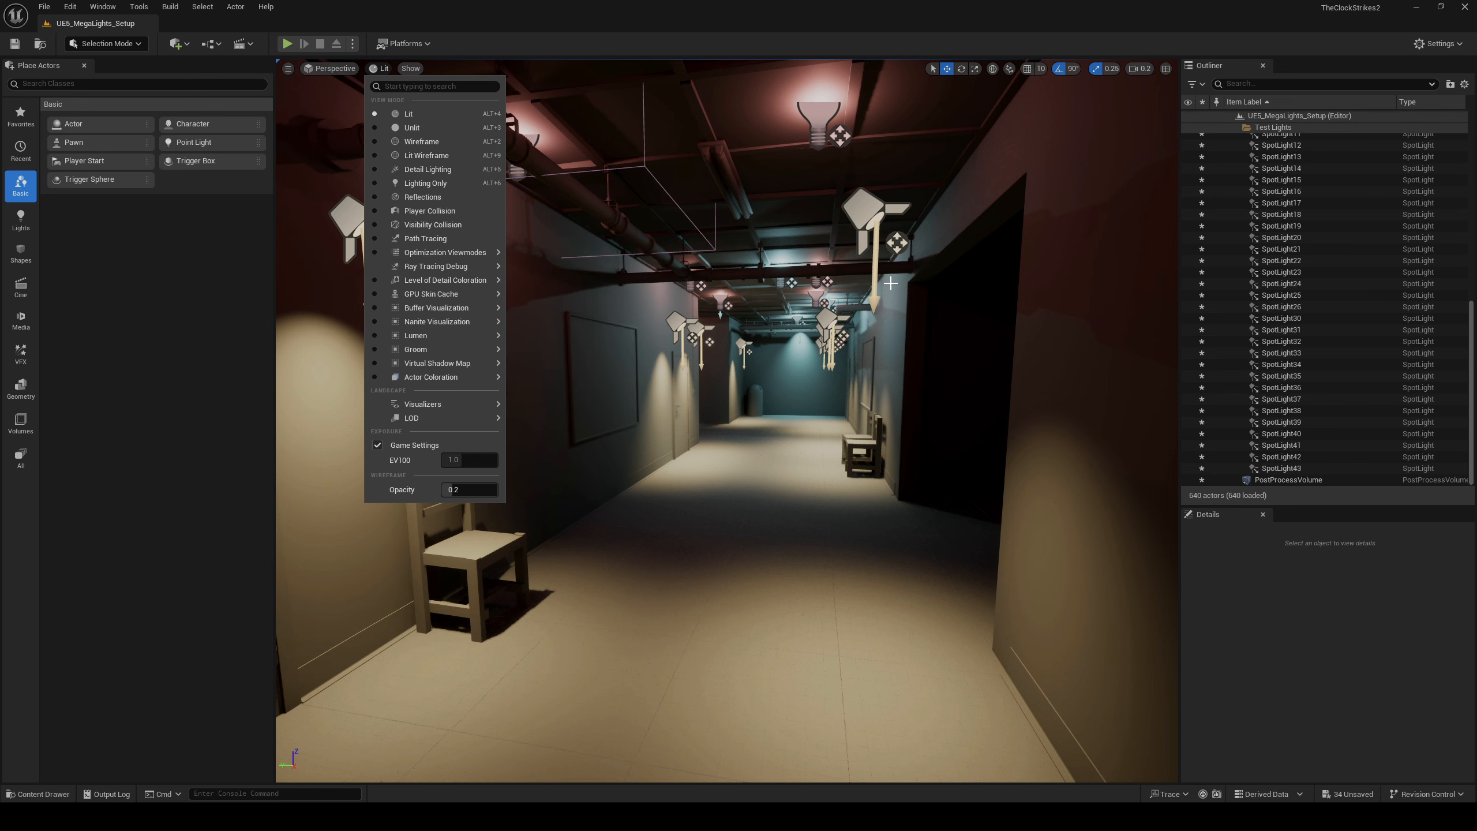
pyautogui.moveTo(512, 120); pyautogui.dragTo(476, 133, button='right')
pyautogui.moveTo(900, 302); pyautogui.dragTo(900, 296, button='right')
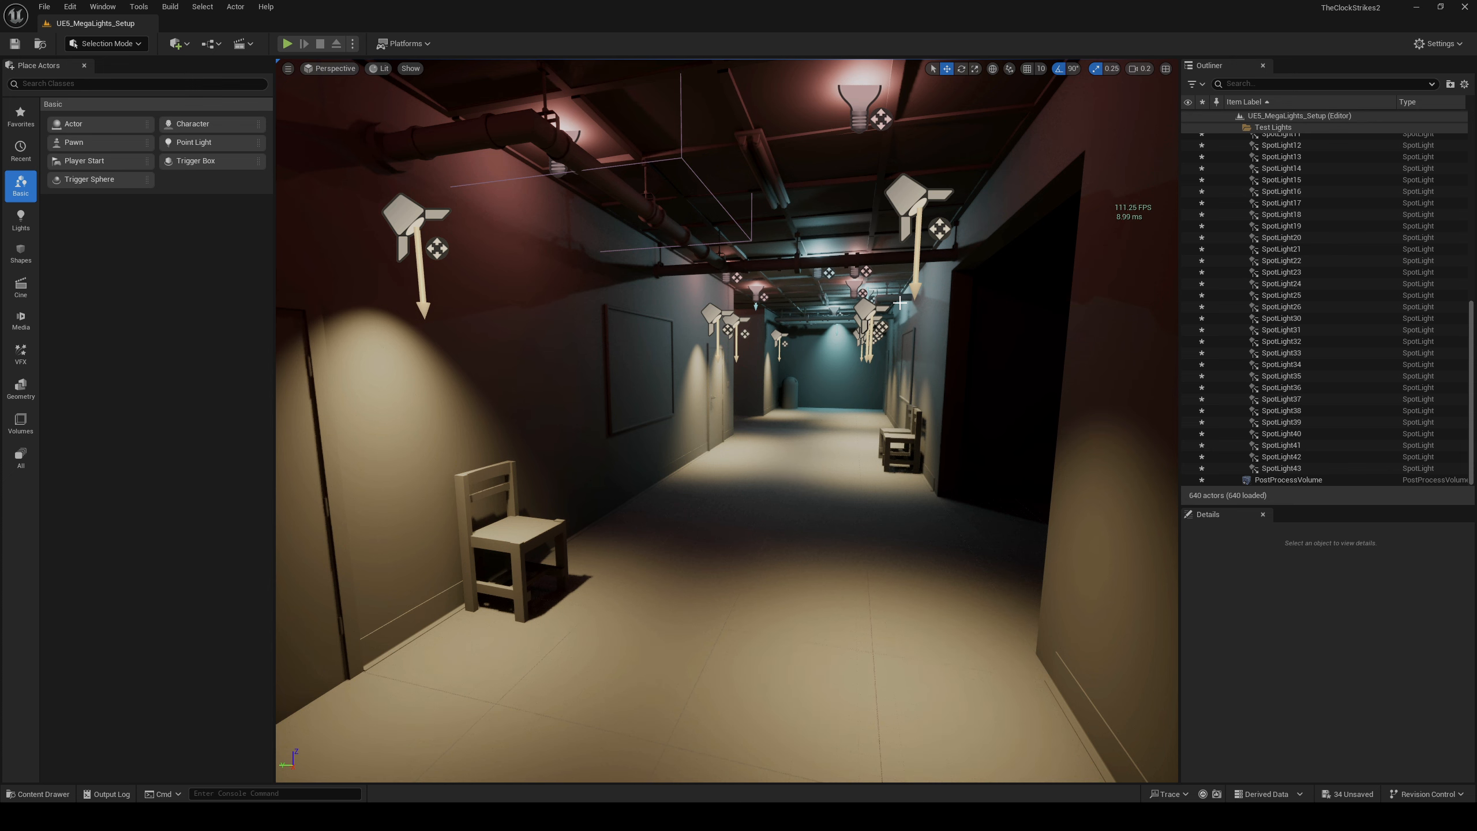
pyautogui.moveTo(812, 417); pyautogui.dragTo(803, 406, button='right')
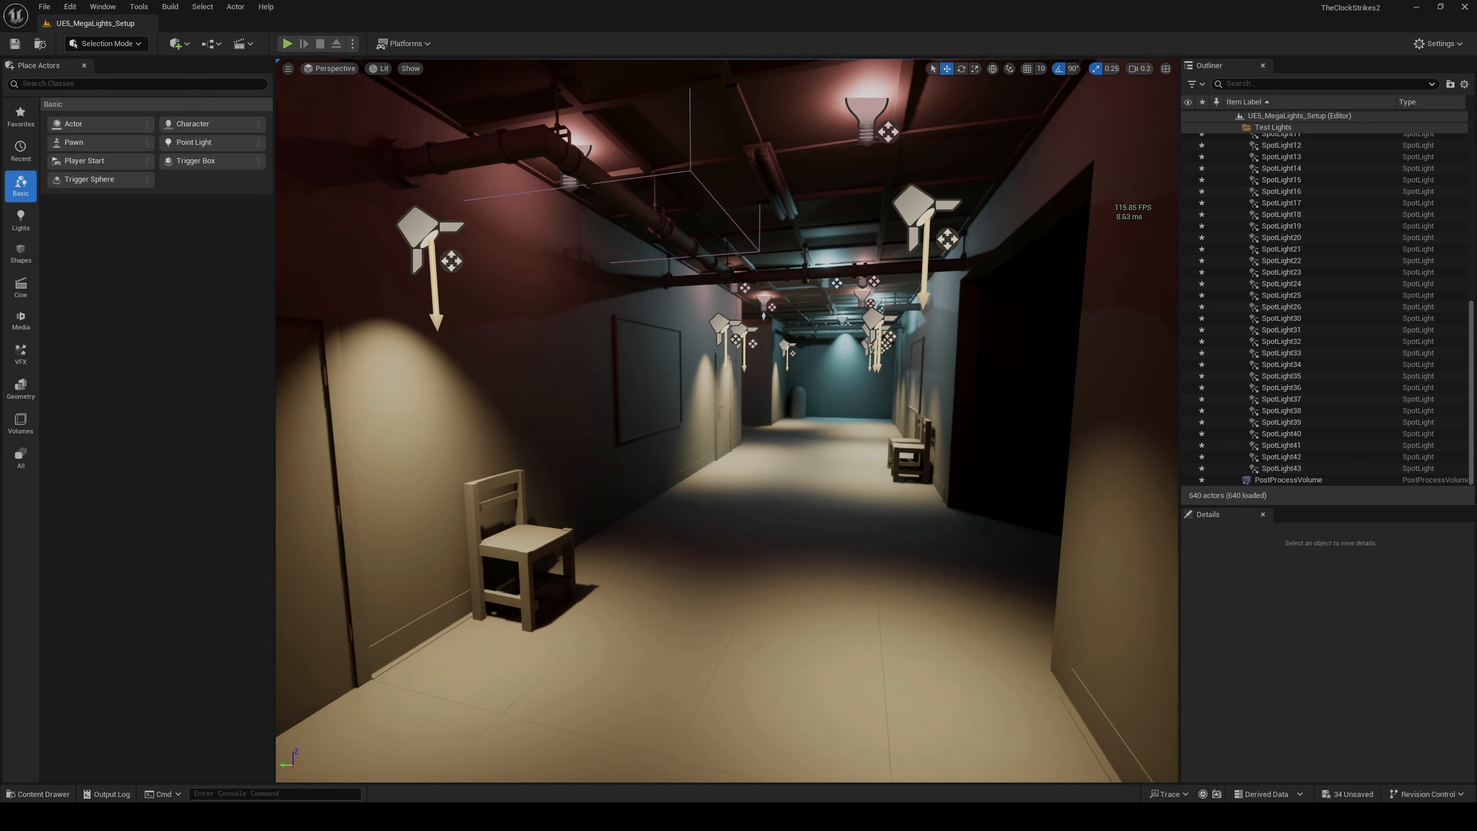
pyautogui.moveTo(1047, 255); pyautogui.dragTo(1047, 256, button='right')
pyautogui.moveTo(810, 361); pyautogui.dragTo(817, 345, button='right')
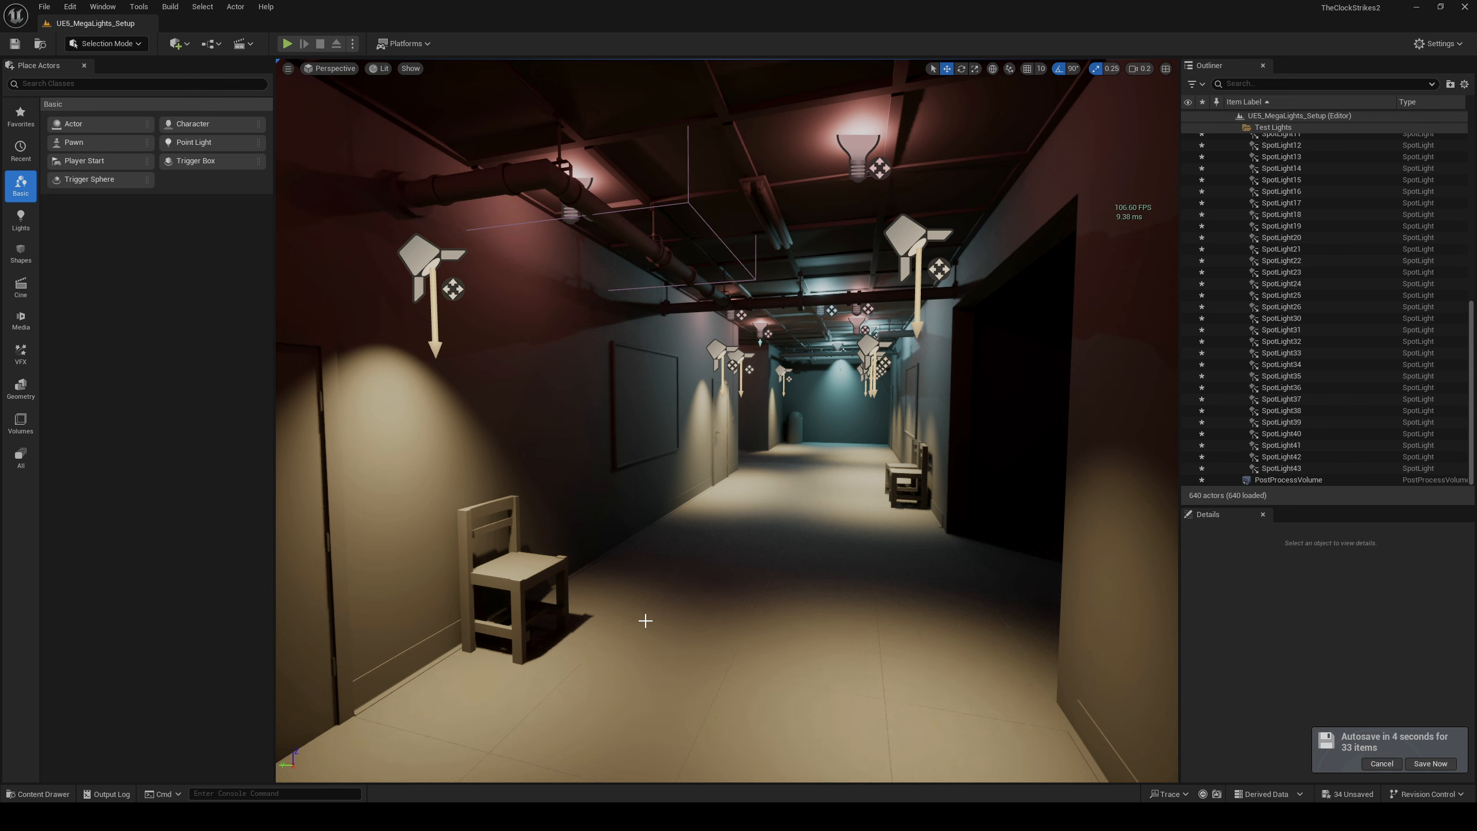
pyautogui.moveTo(796, 603)
pyautogui.mouseDown(button='right')
pyautogui.moveTo(828, 578)
pyautogui.moveTo(813, 585)
pyautogui.mouseUp(button='right')
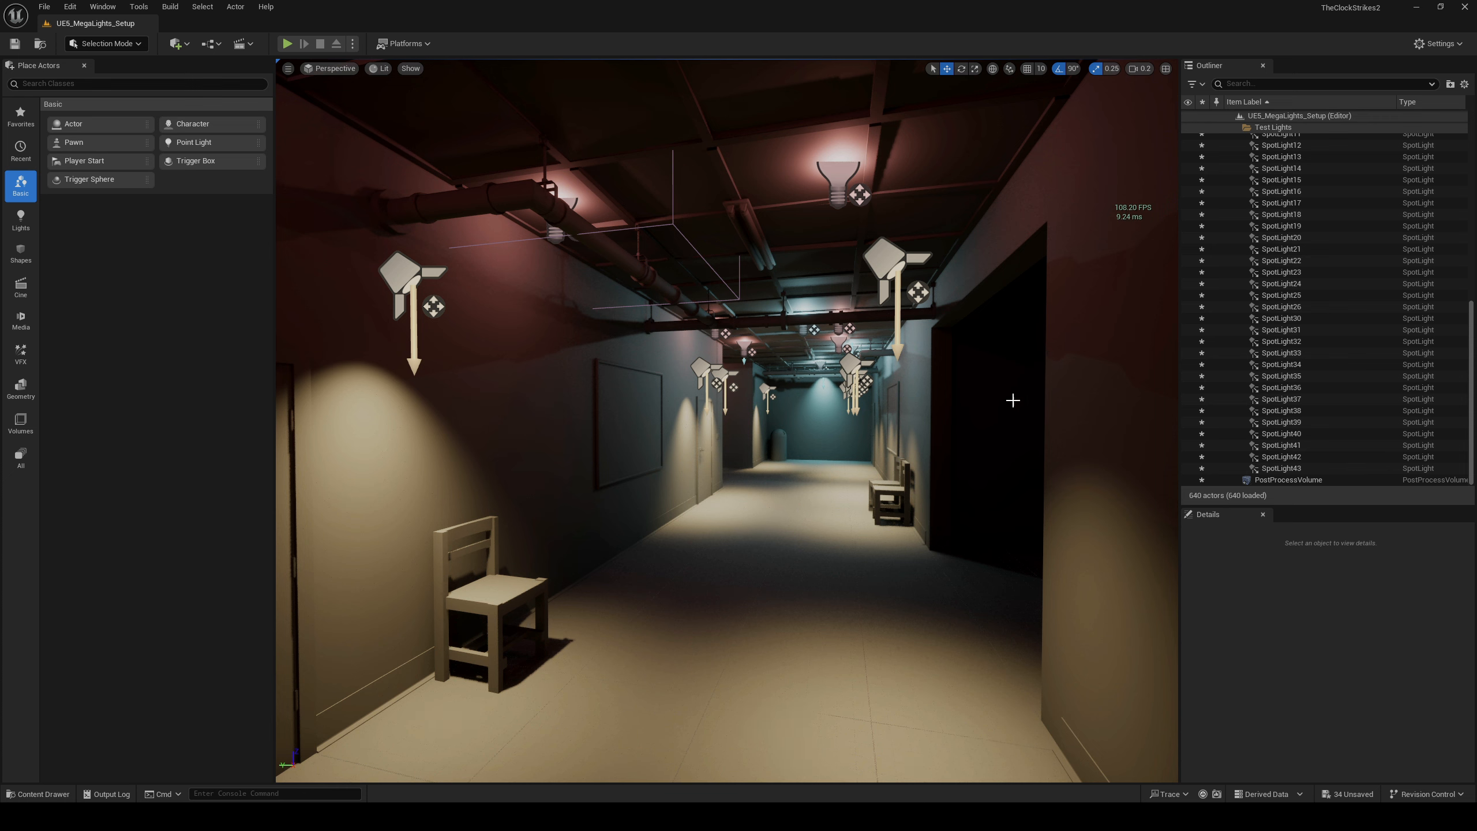
# - Check the MegaLights settings of SpotLight8 and PointLight30, and collapse the Test Lights folder with nothing selected
pyautogui.scroll(4, 1287, 263)
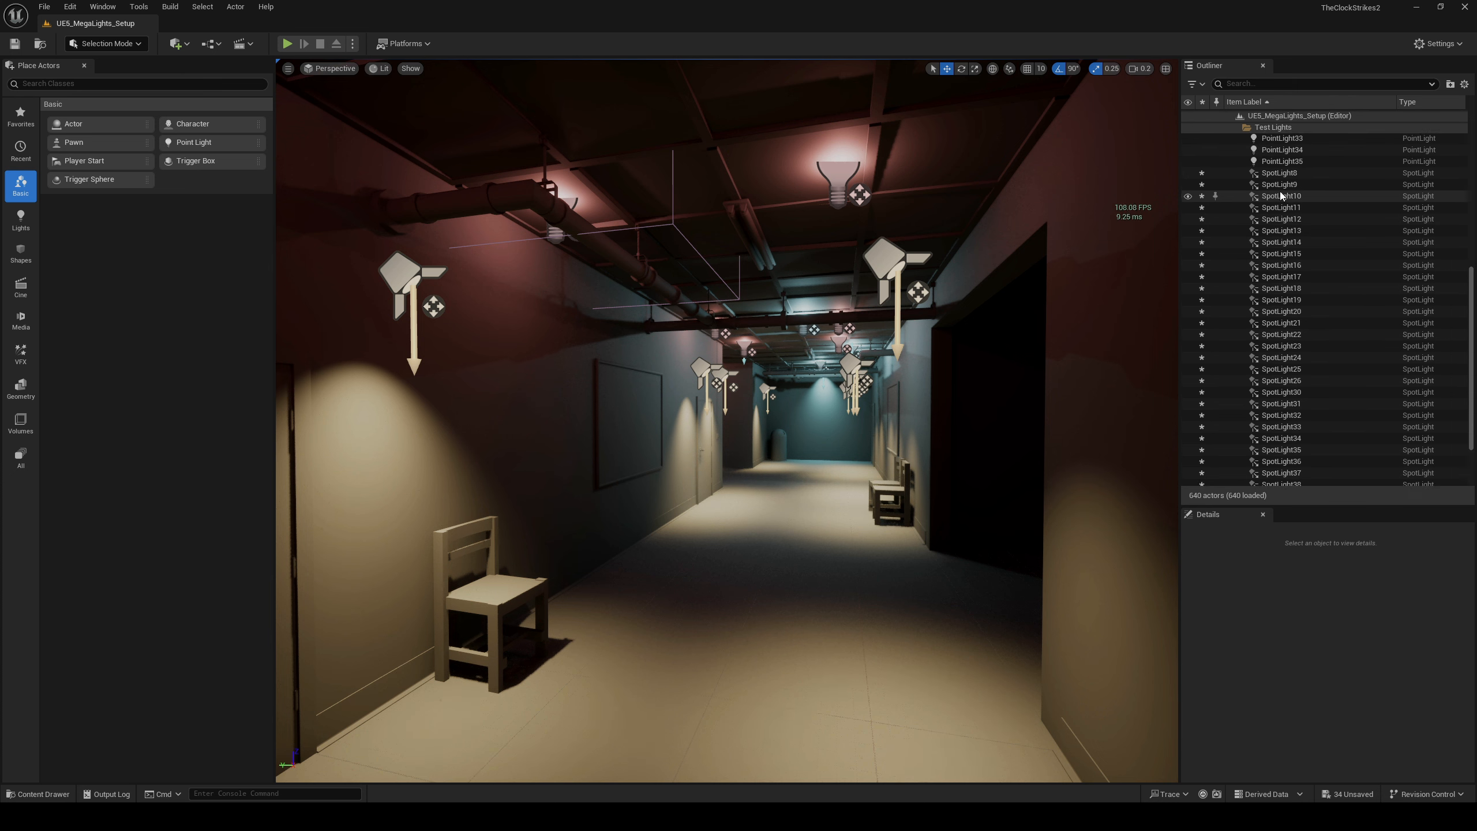
pyautogui.click(1272, 175)
pyautogui.scroll(-1, 1271, 291)
pyautogui.scroll(-3, 1269, 345)
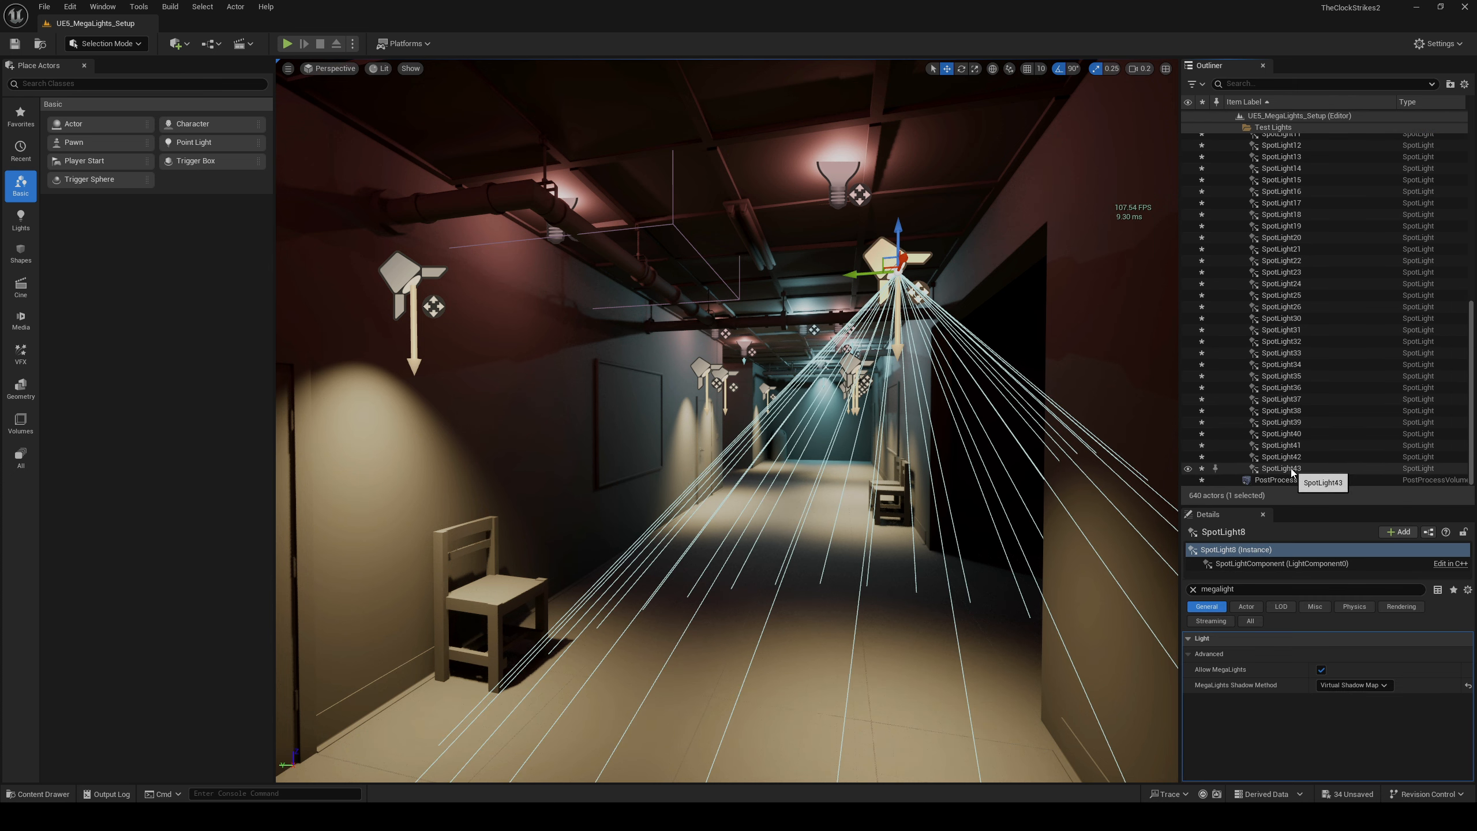
pyautogui.scroll(6, 1289, 349)
pyautogui.click(1286, 233)
pyautogui.scroll(4, 1288, 241)
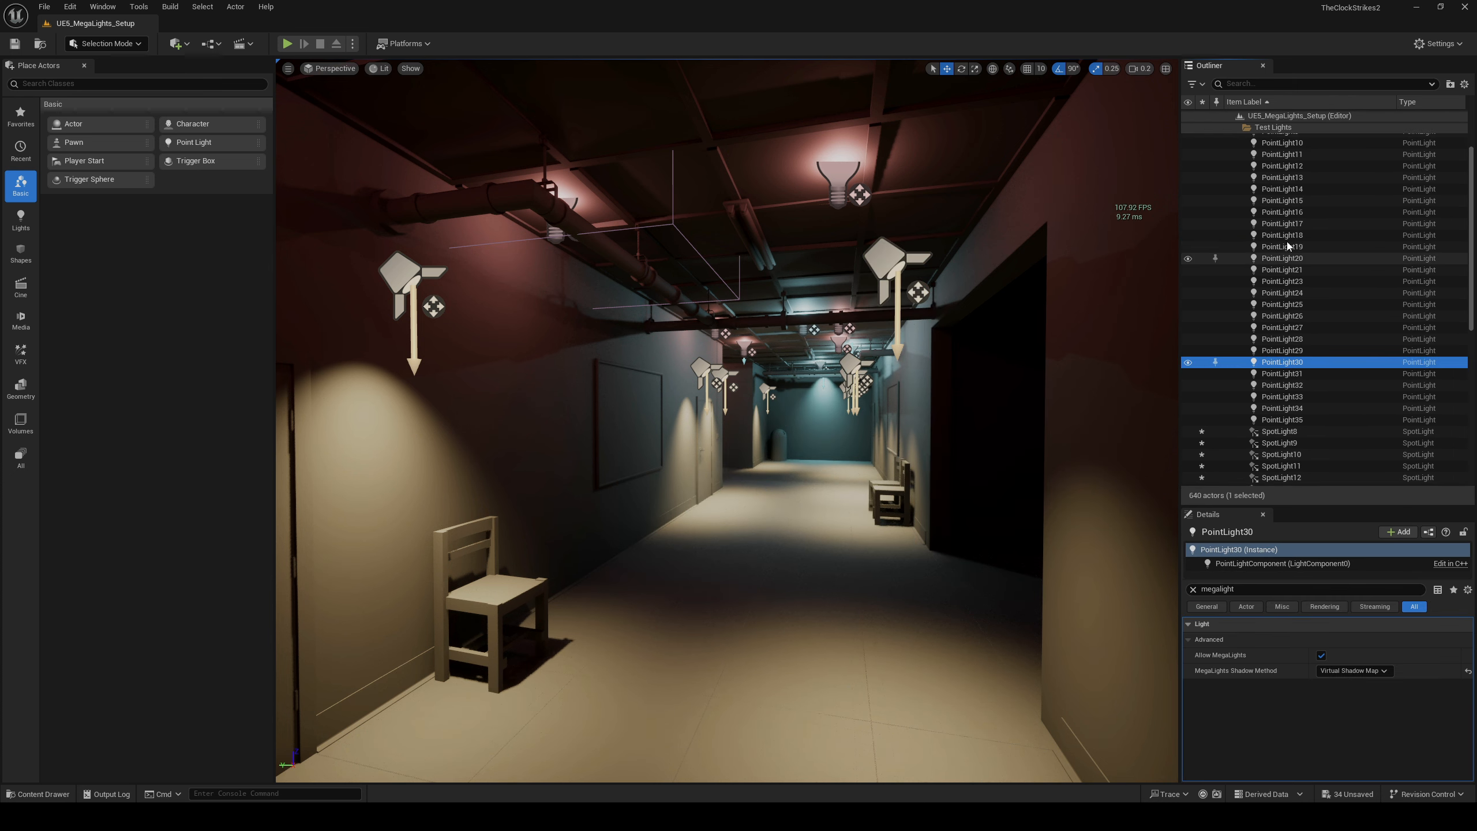
pyautogui.scroll(5, 1287, 247)
pyautogui.click(1237, 139)
pyautogui.click(1267, 228)
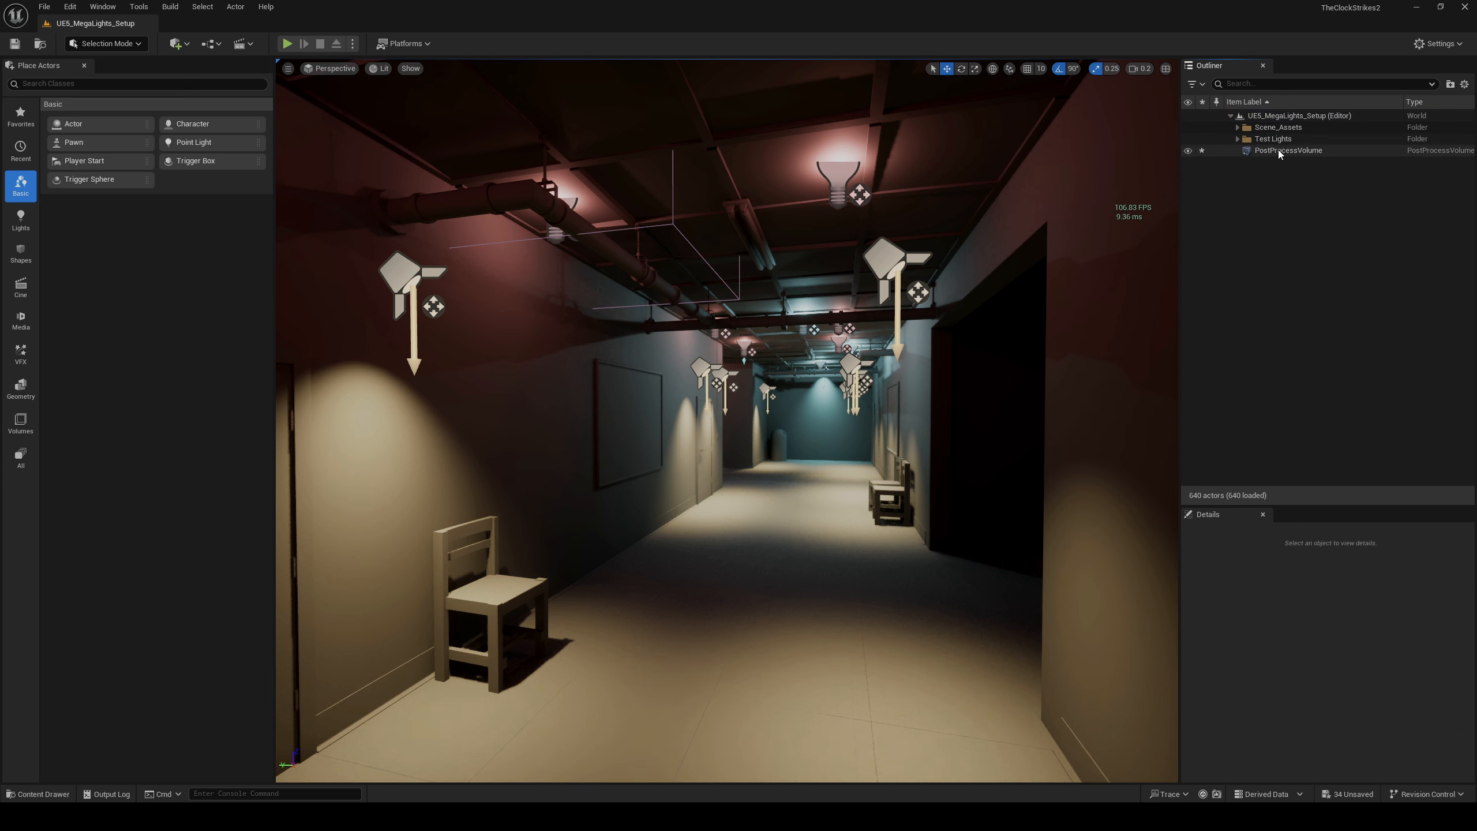
# - Turn off MegaLights in the PostProcessVolume and run the ProfileGPU console command
pyautogui.click(1279, 150)
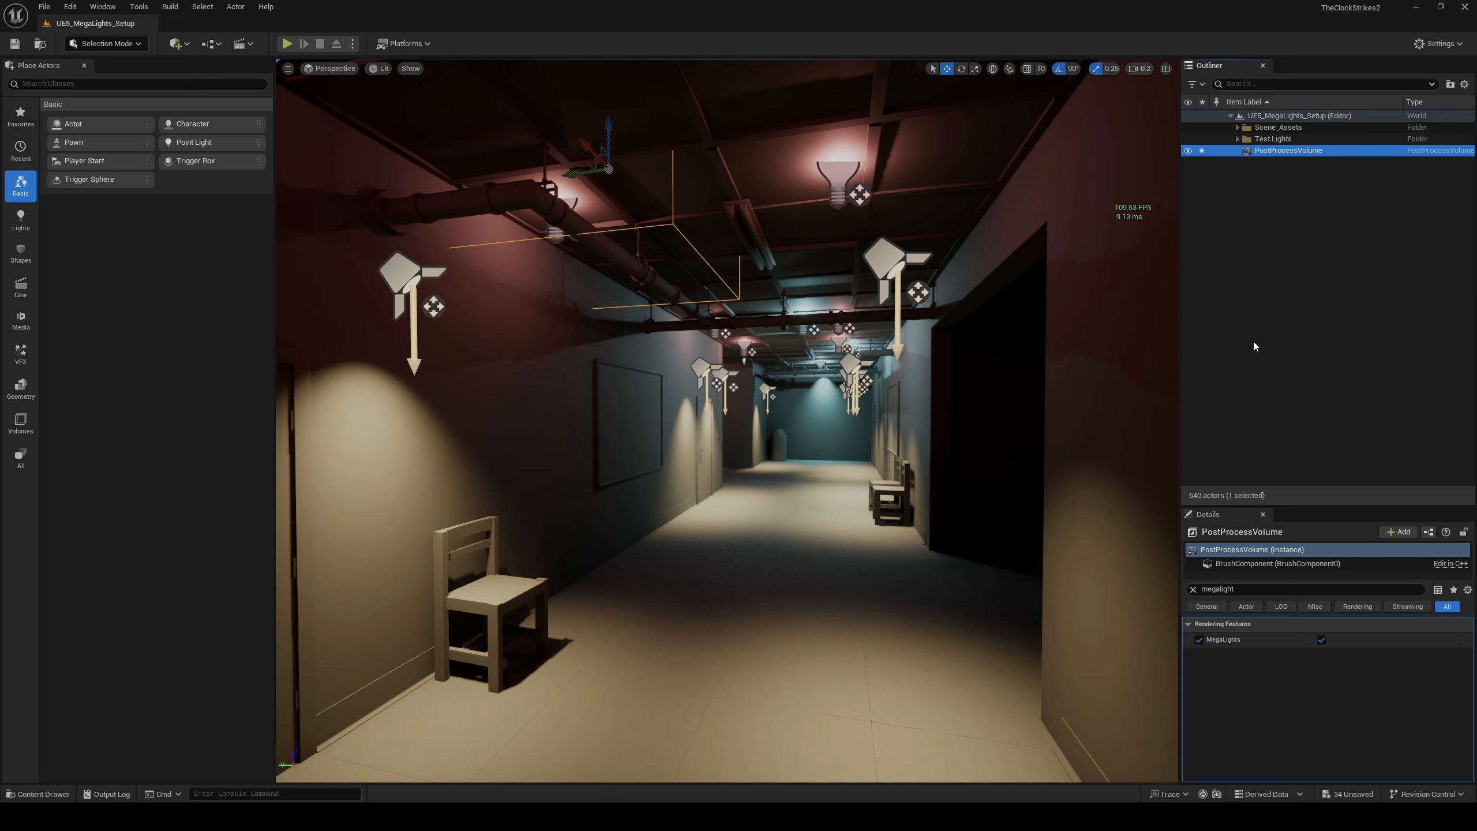
pyautogui.click(1323, 640)
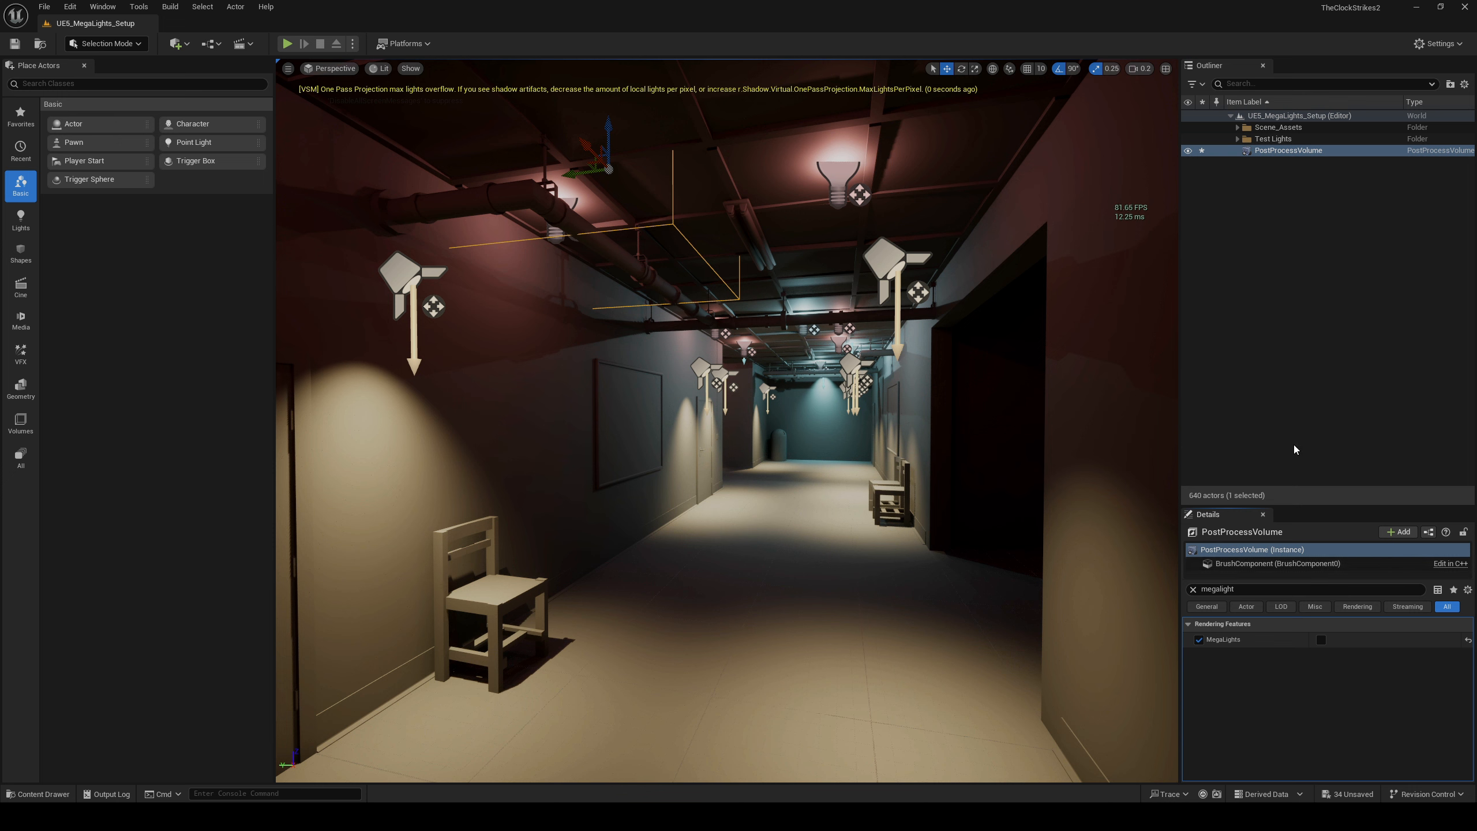
pyautogui.click(234, 793)
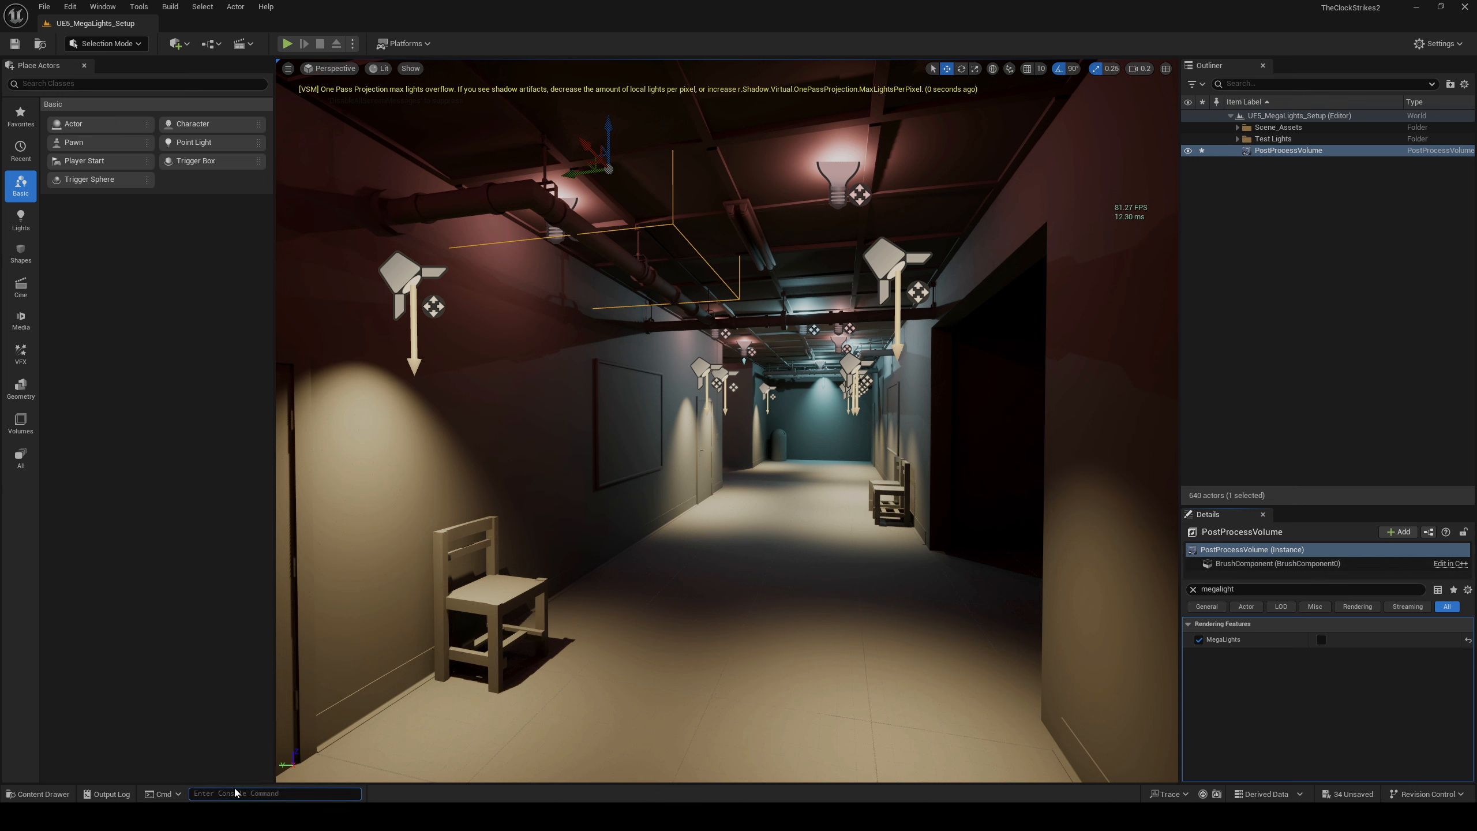
pyautogui.write('Profil')
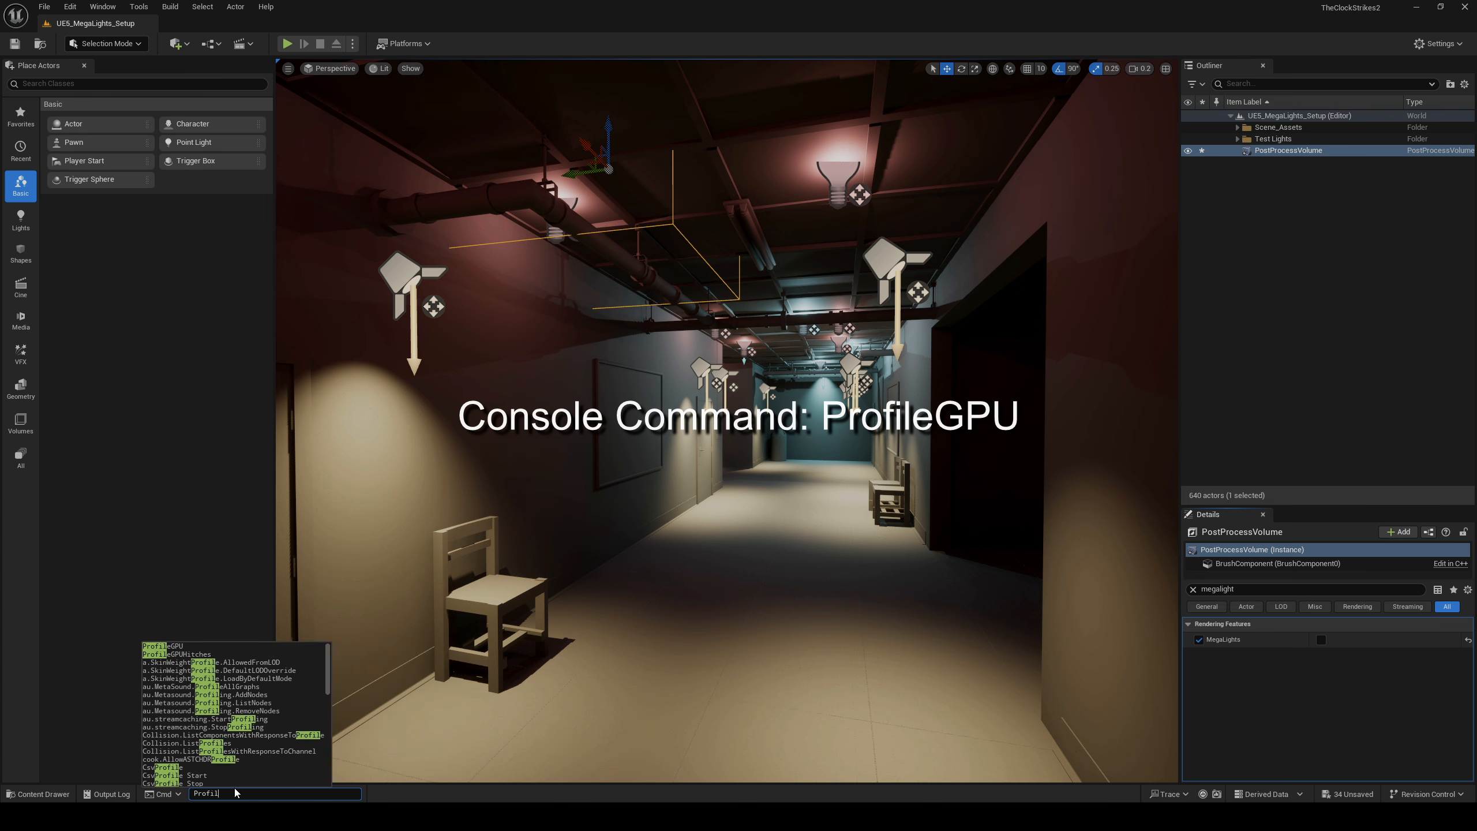
pyautogui.write('eGPU')
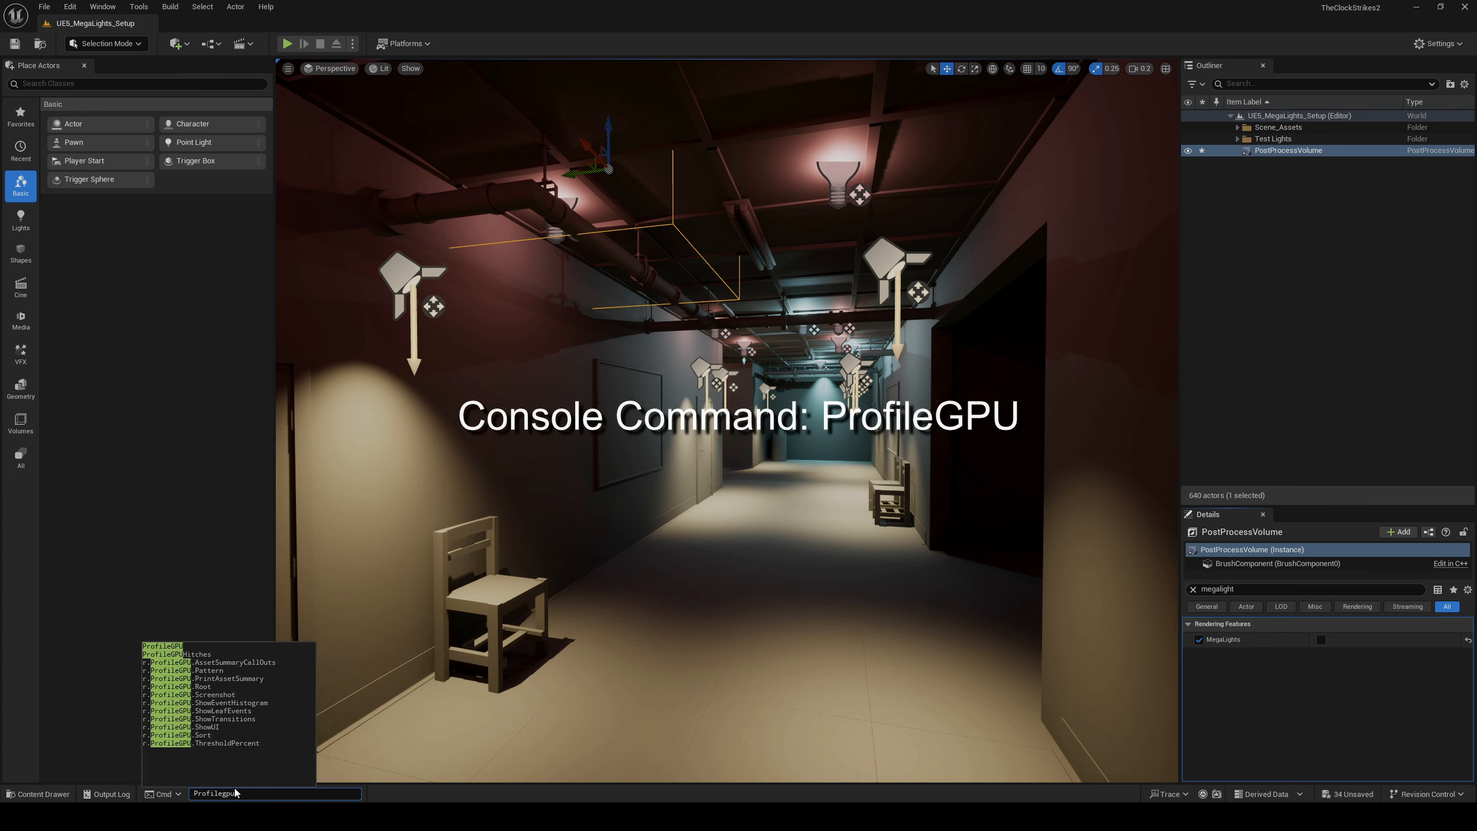
pyautogui.press('Return')
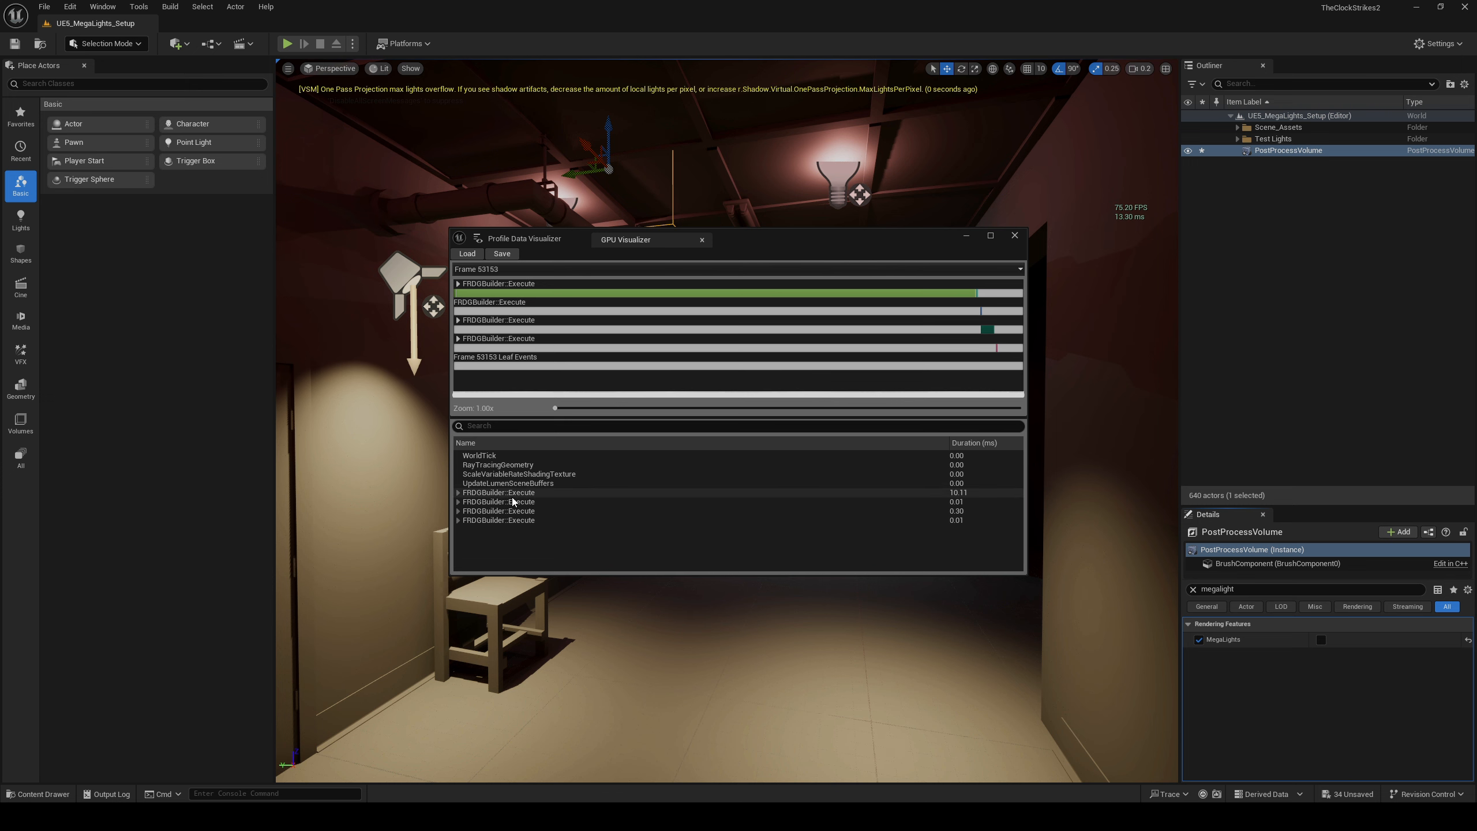
# - Examine the DirectLighting duration in the GPU profile under FRDGBuilder::Execute > Scene > RenderDeferredLighting > Lights
pyautogui.click(459, 494)
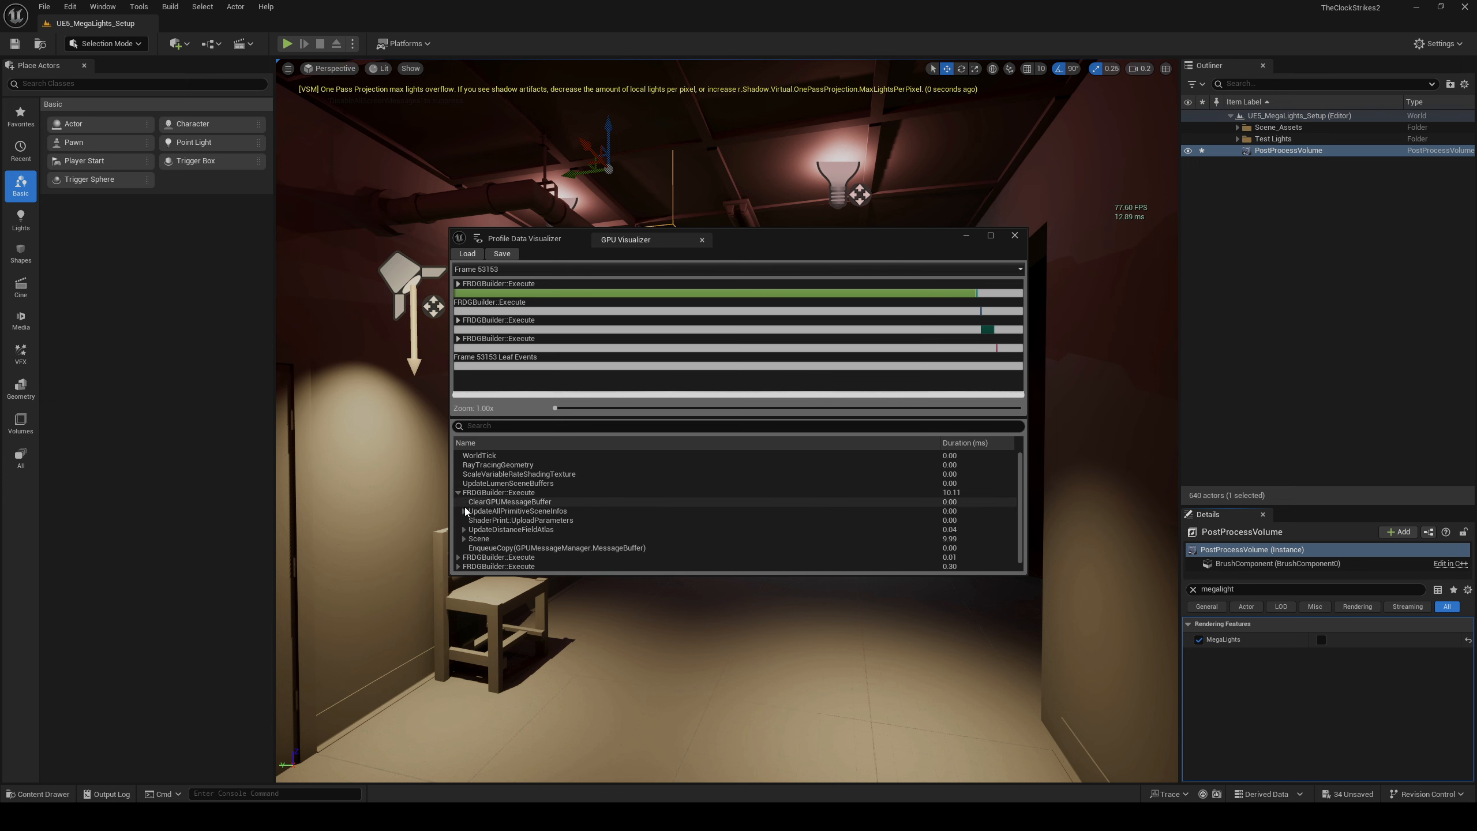
pyautogui.click(464, 539)
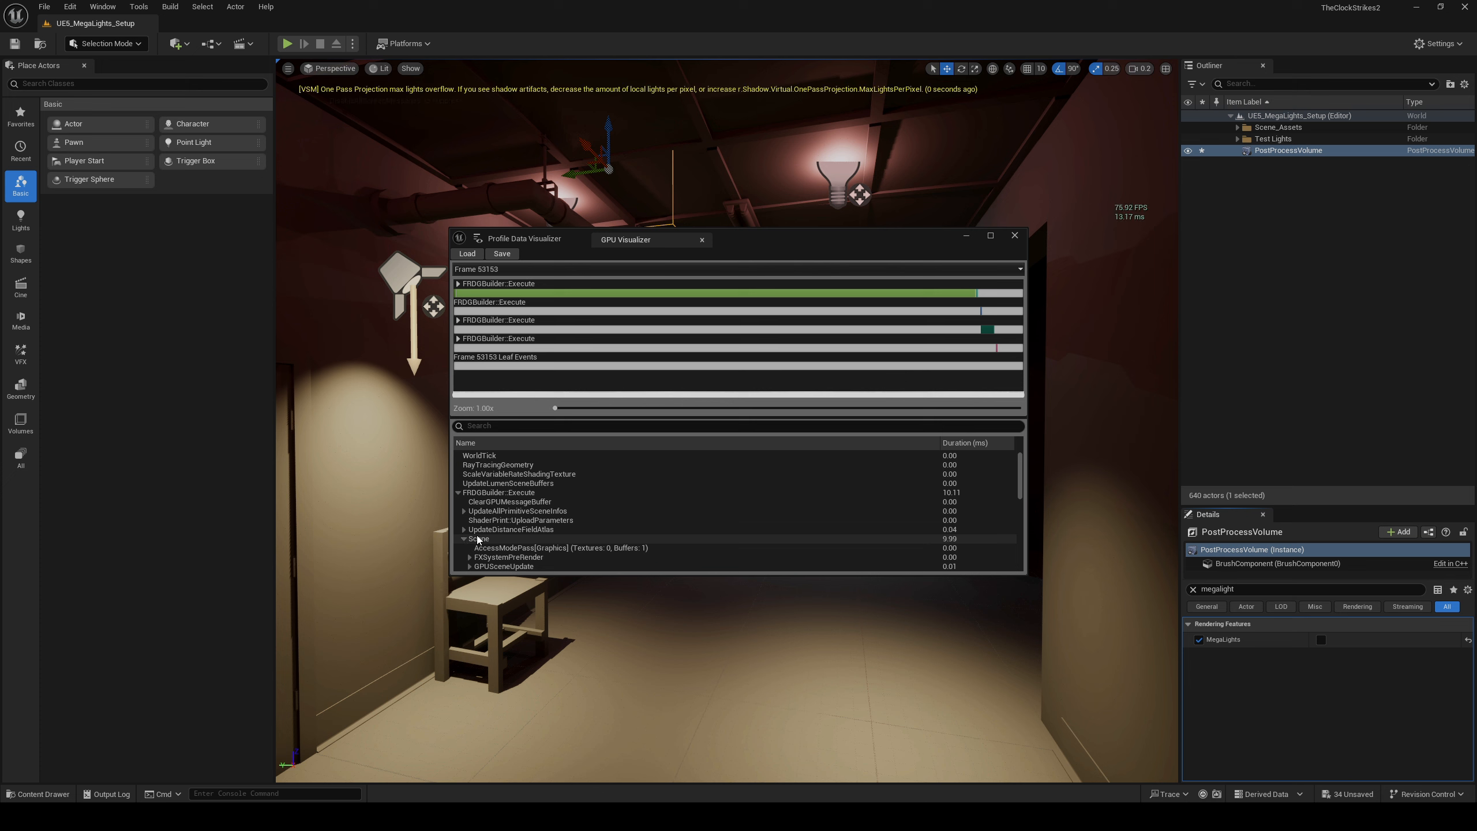
pyautogui.scroll(-2, 476, 541)
pyautogui.scroll(-6, 478, 540)
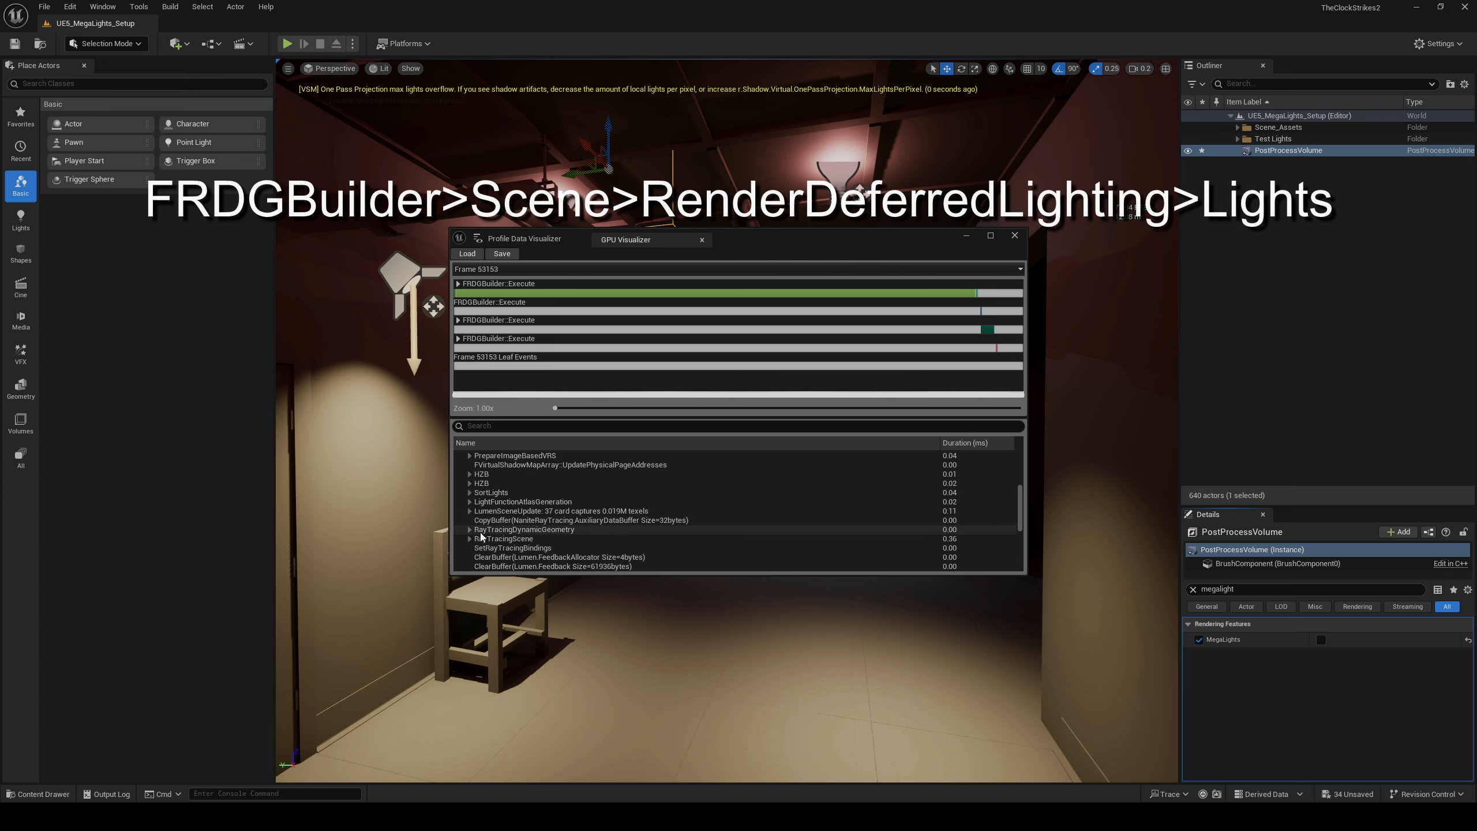
pyautogui.scroll(-6, 481, 536)
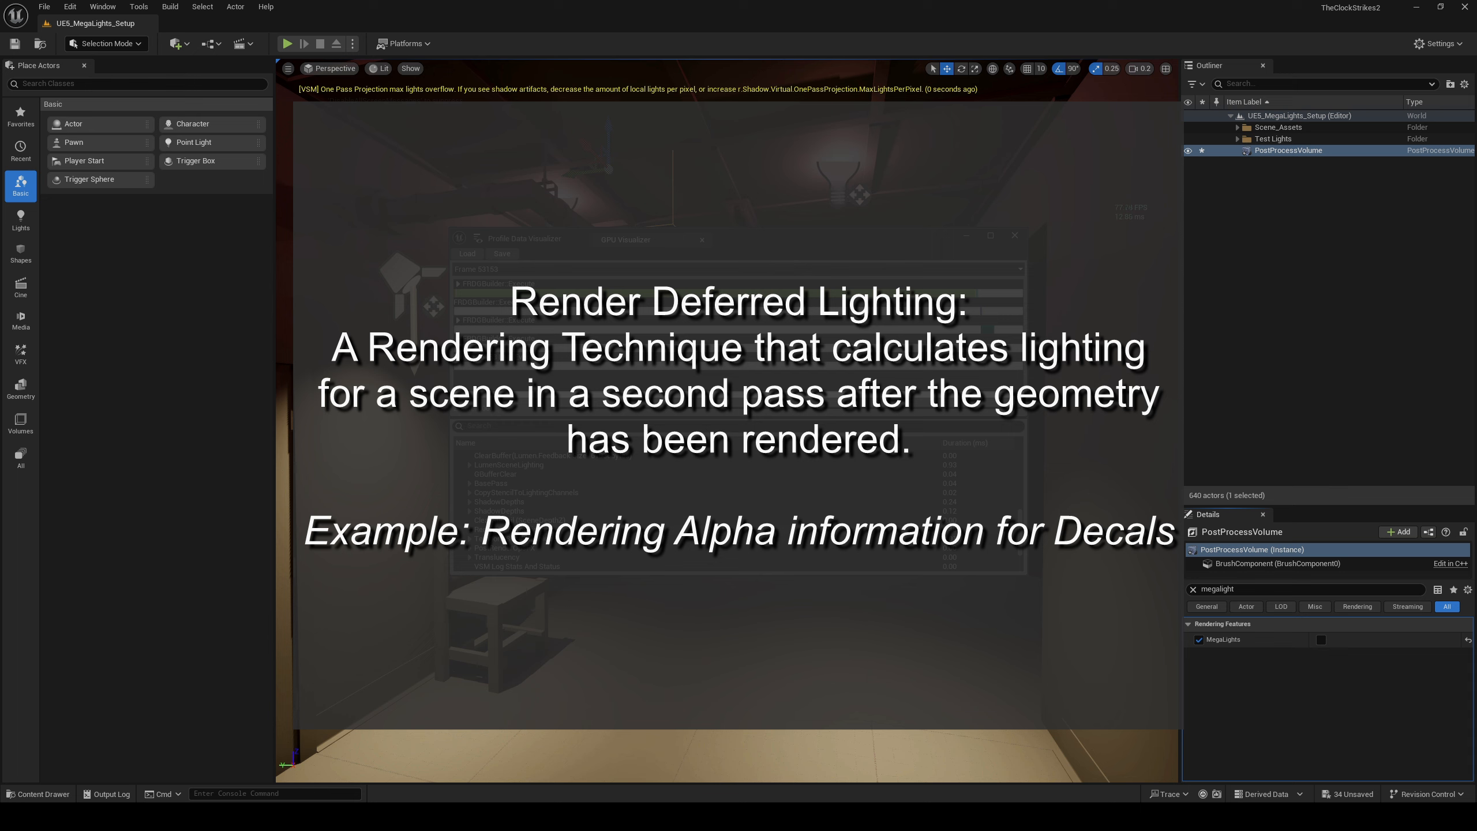
pyautogui.click(469, 530)
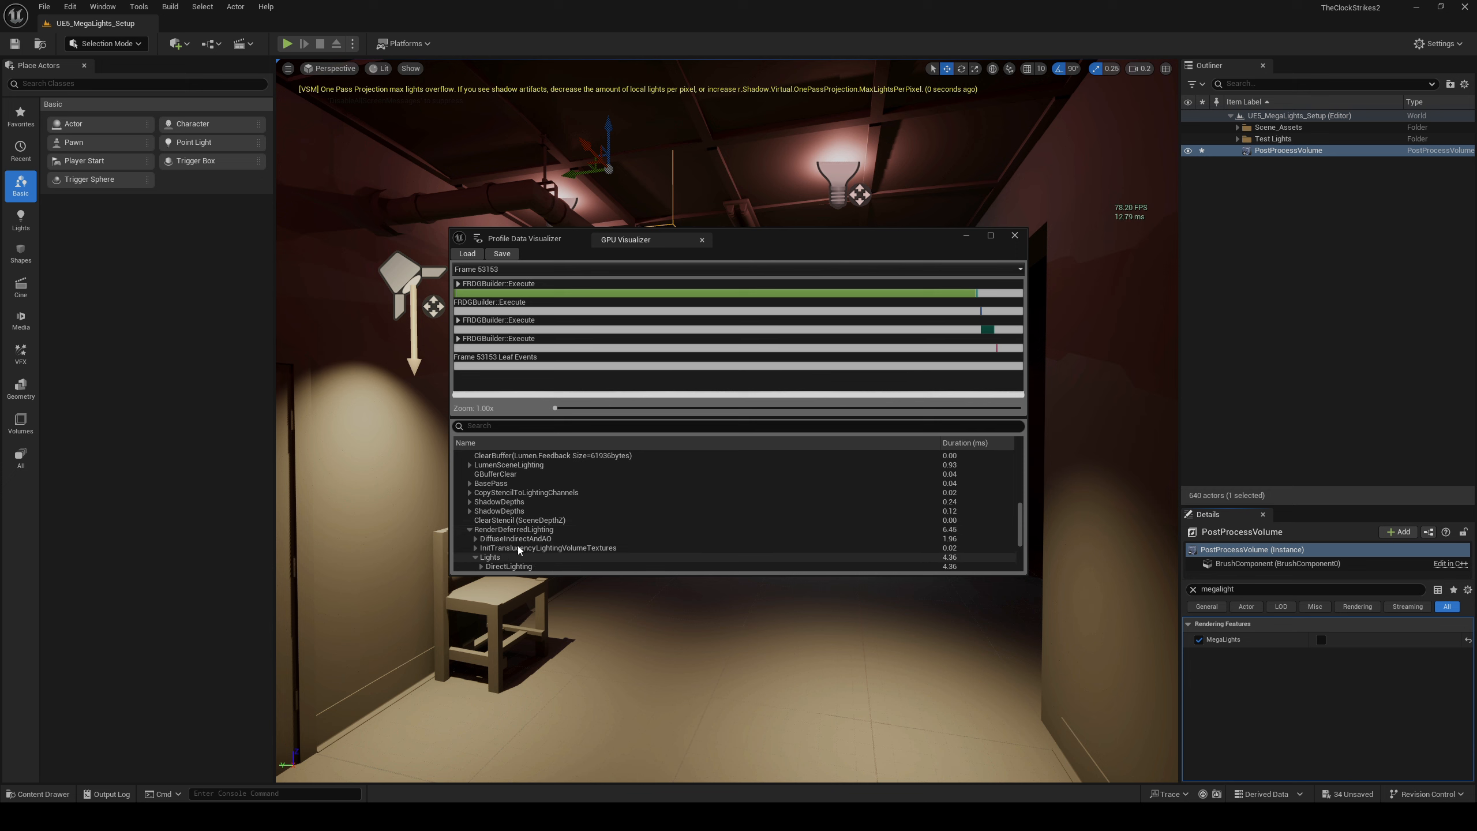
pyautogui.click(475, 557)
pyautogui.scroll(-2, 495, 541)
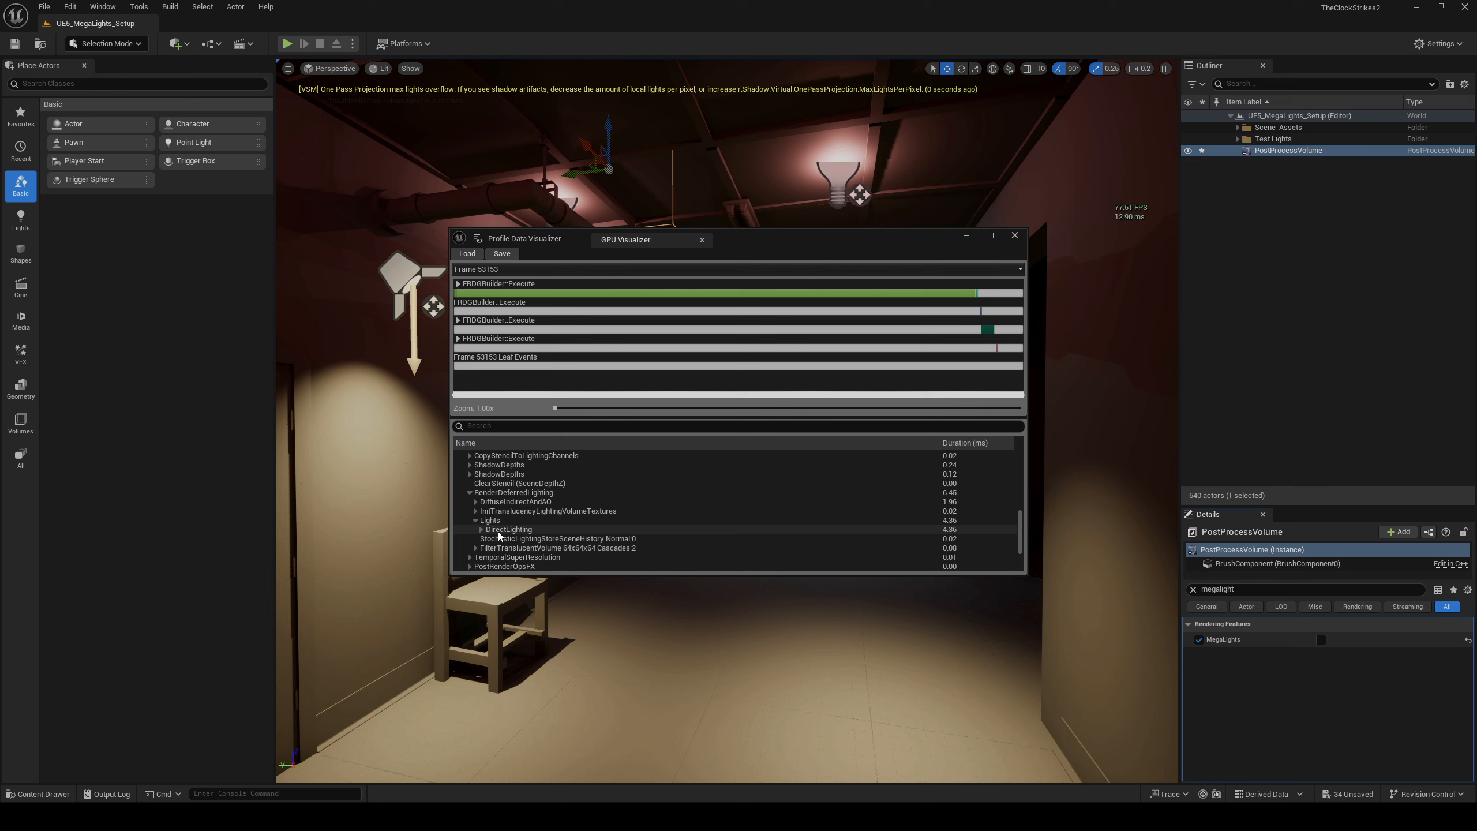
pyautogui.click(499, 530)
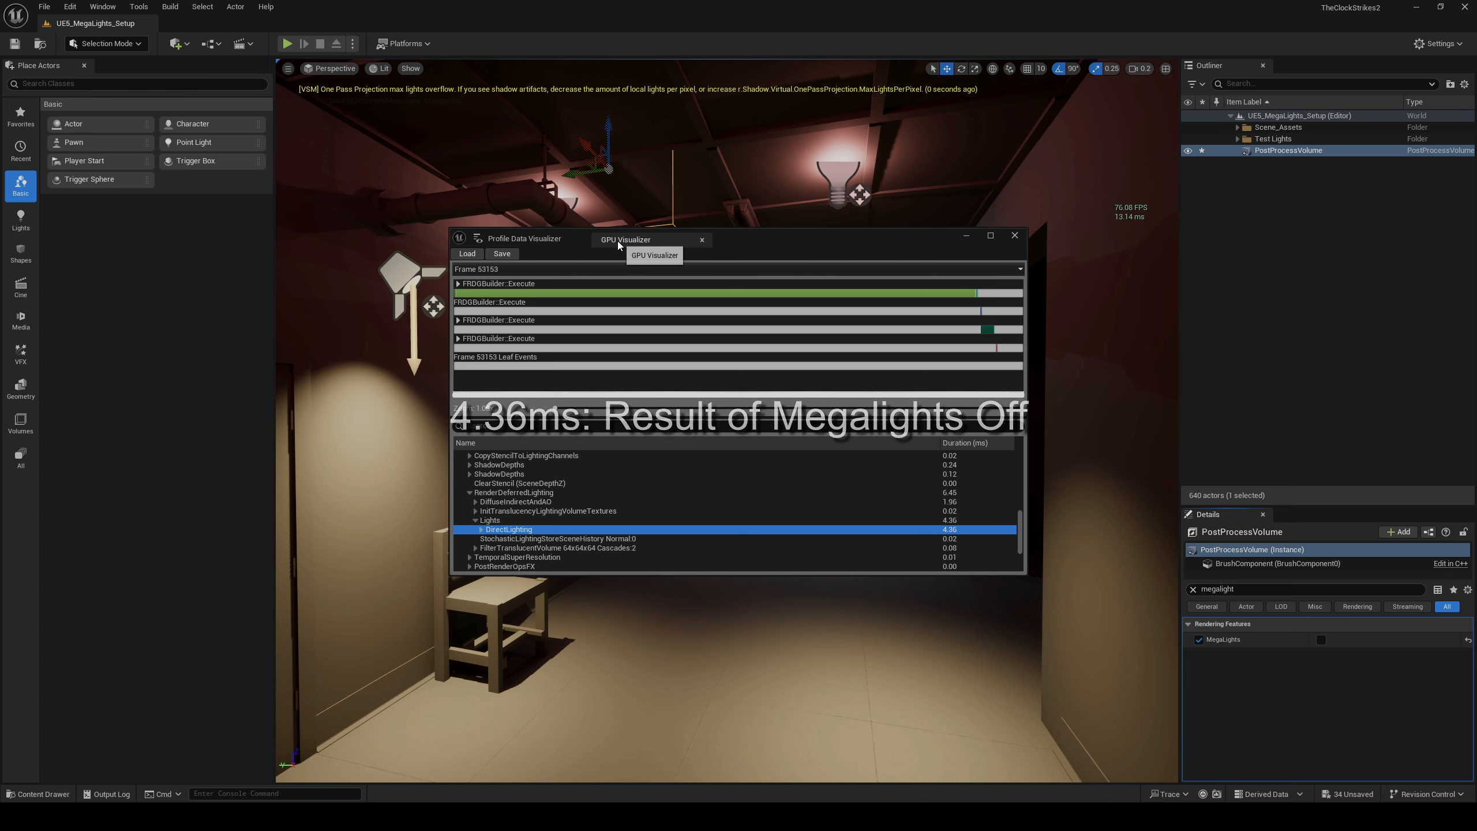
# - Dock the GPU Visualizer beside the Outliner and close the leftover Profile Data Visualizer window
pyautogui.moveTo(617, 240); pyautogui.dragTo(1297, 67)
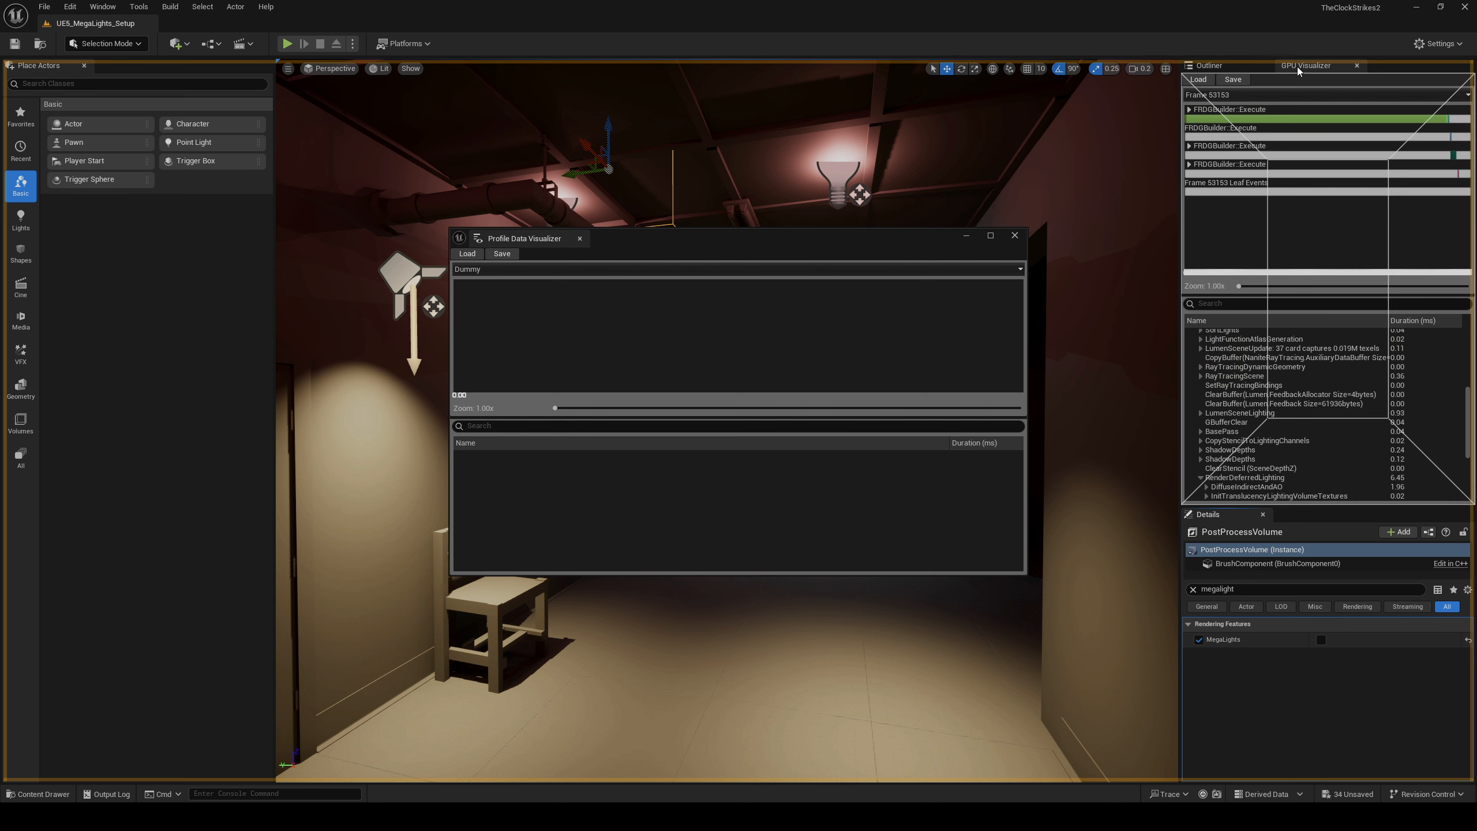
pyautogui.click(1013, 236)
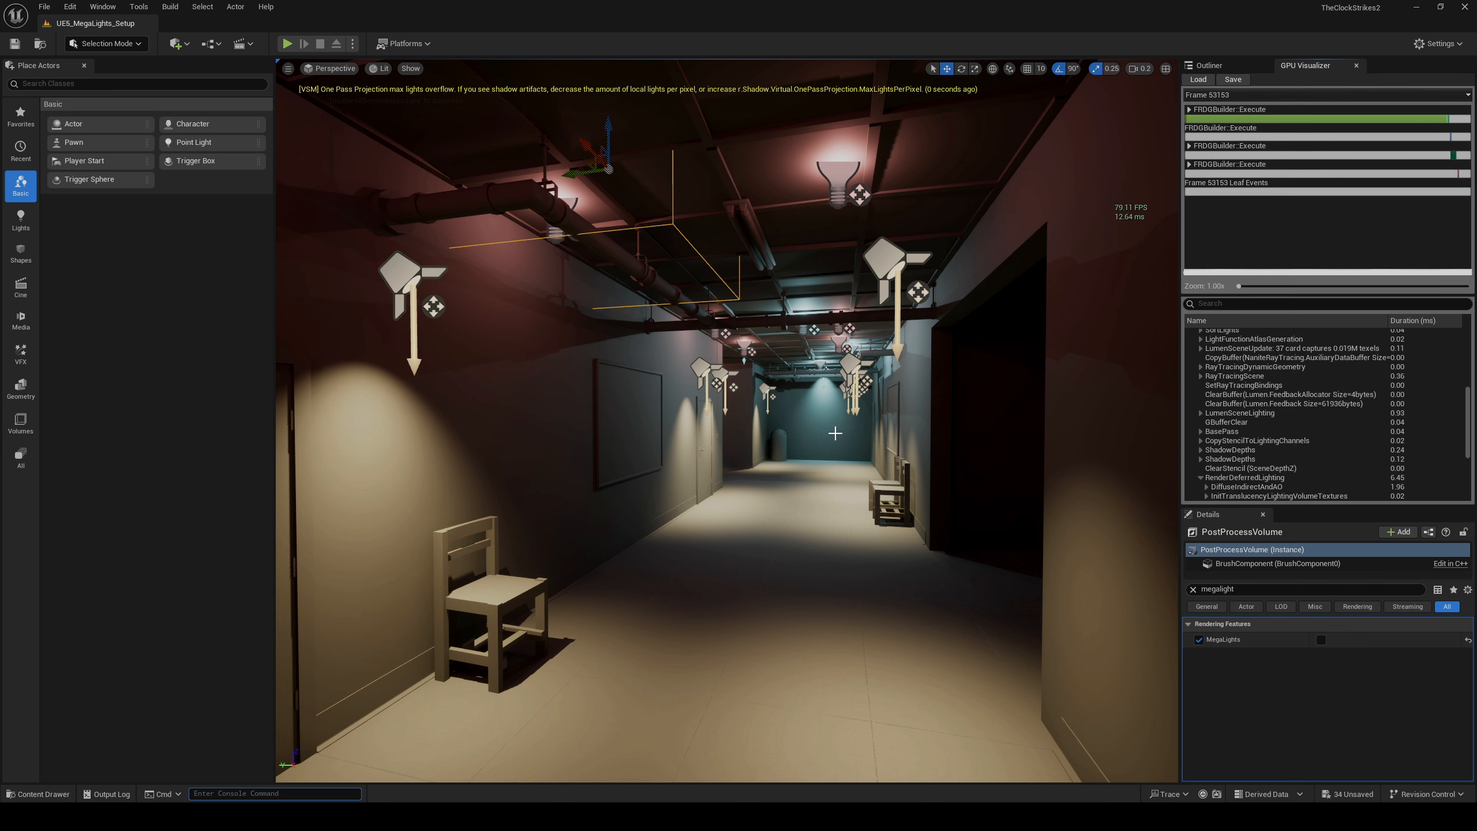
pyautogui.moveTo(835, 433); pyautogui.dragTo(858, 443, button='right')
# - Turn MegaLights back on in the PostProcessVolume and profile the GPU again with the profilegpu console command
pyautogui.click(1211, 65)
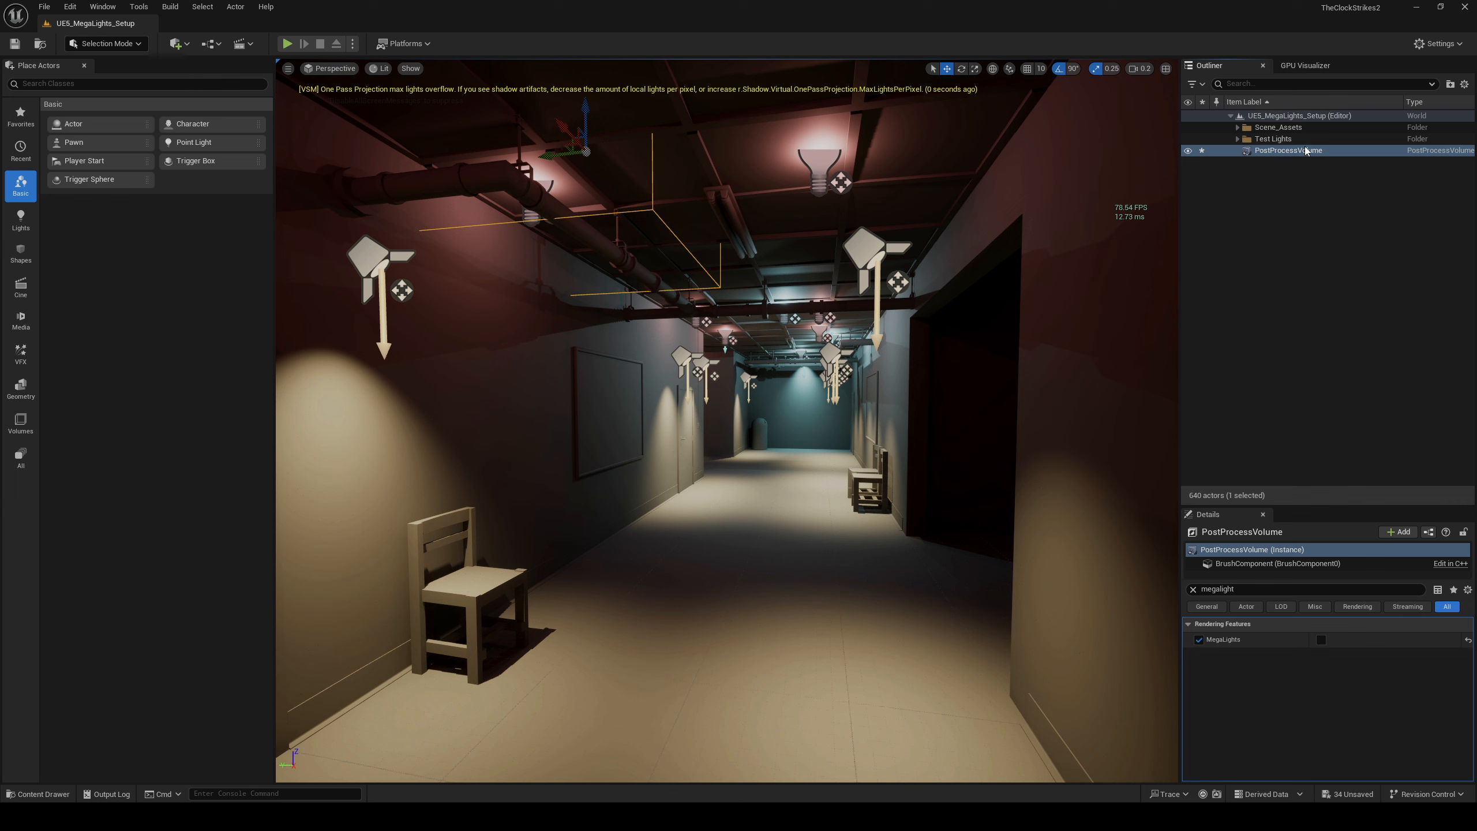
pyautogui.click(1321, 640)
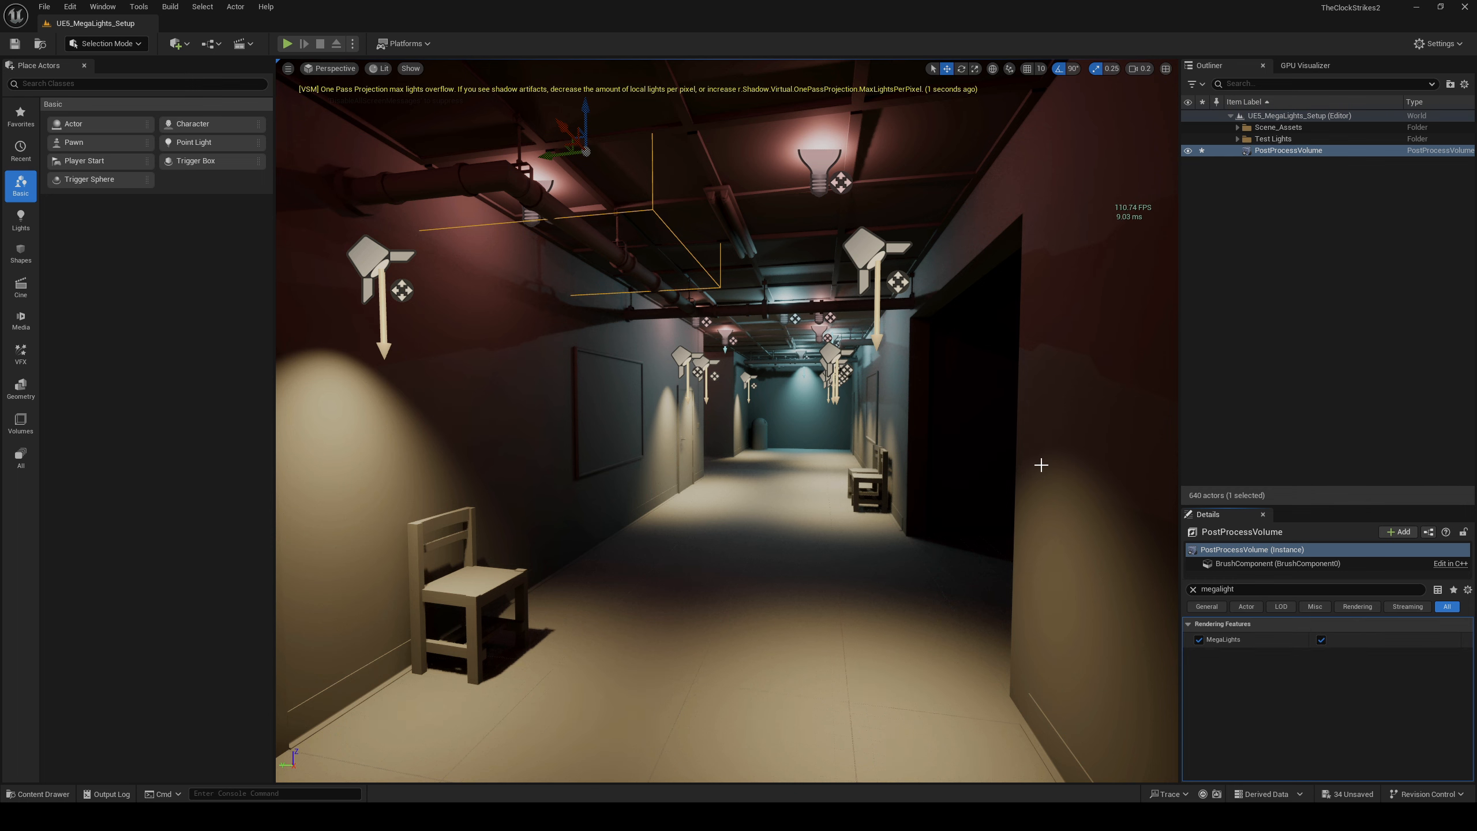
pyautogui.moveTo(958, 371); pyautogui.dragTo(948, 383, button='right')
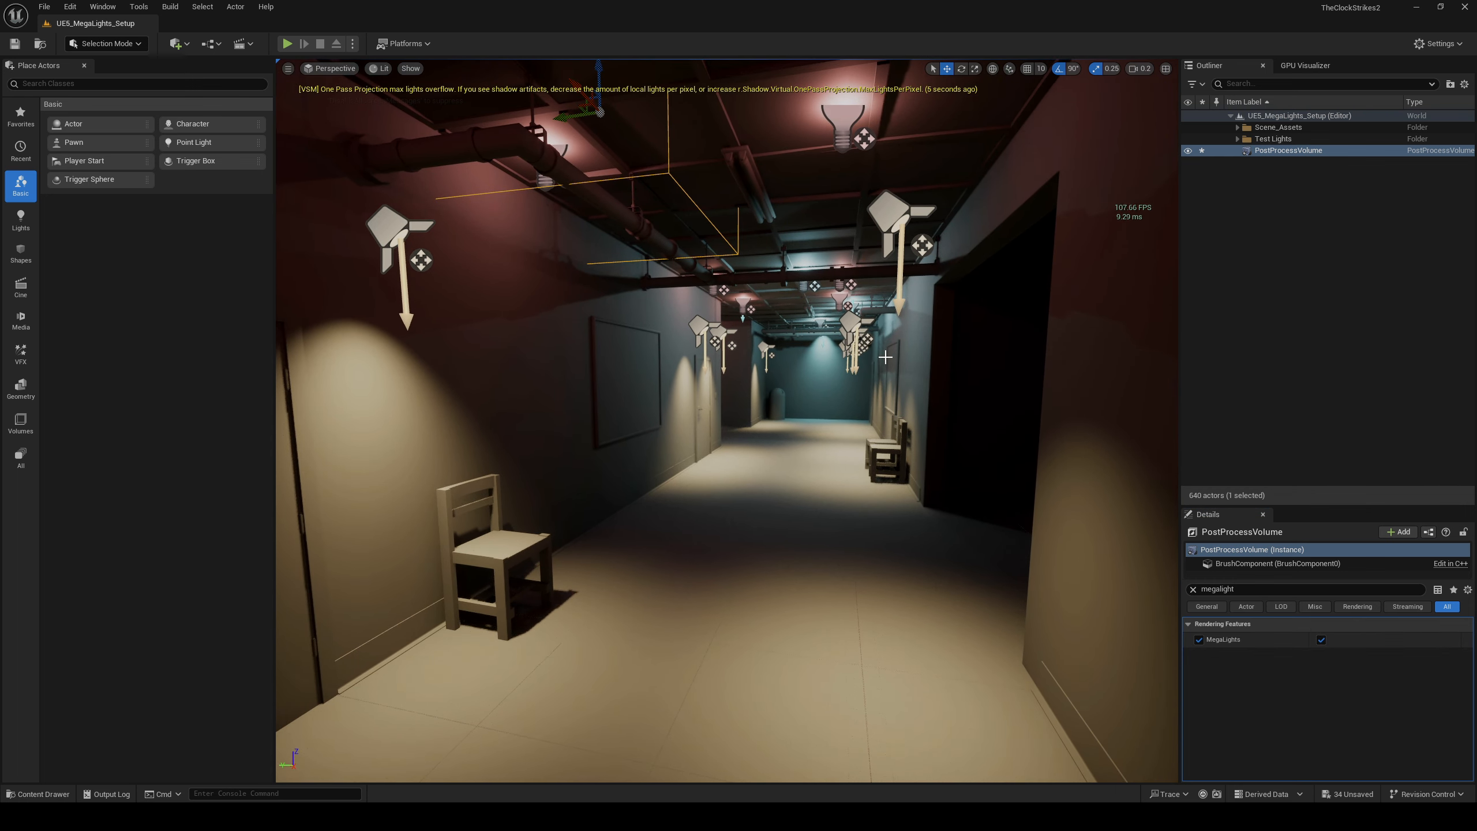
pyautogui.click(263, 794)
pyautogui.write('profil')
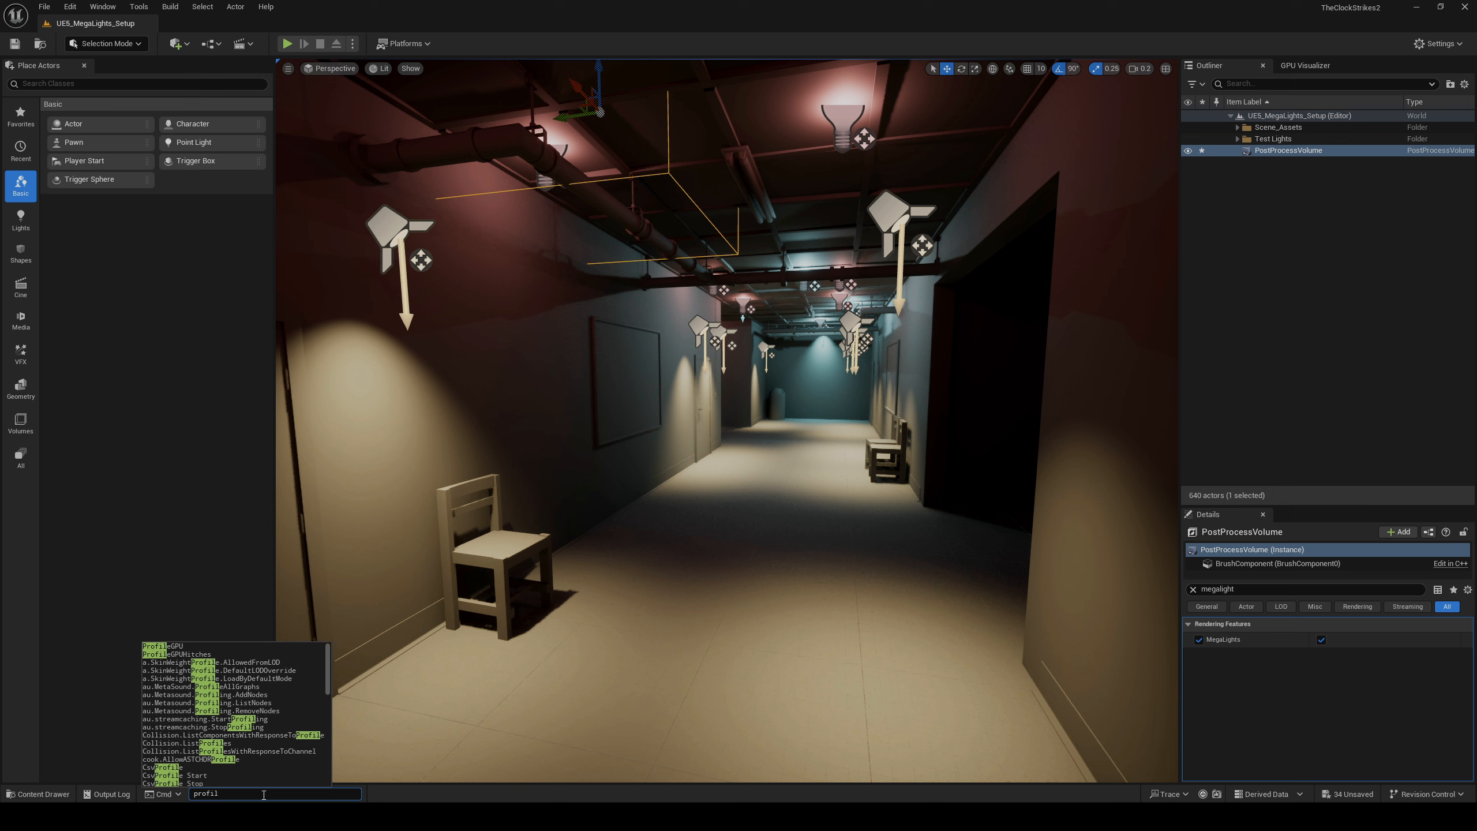
pyautogui.write('egpu')
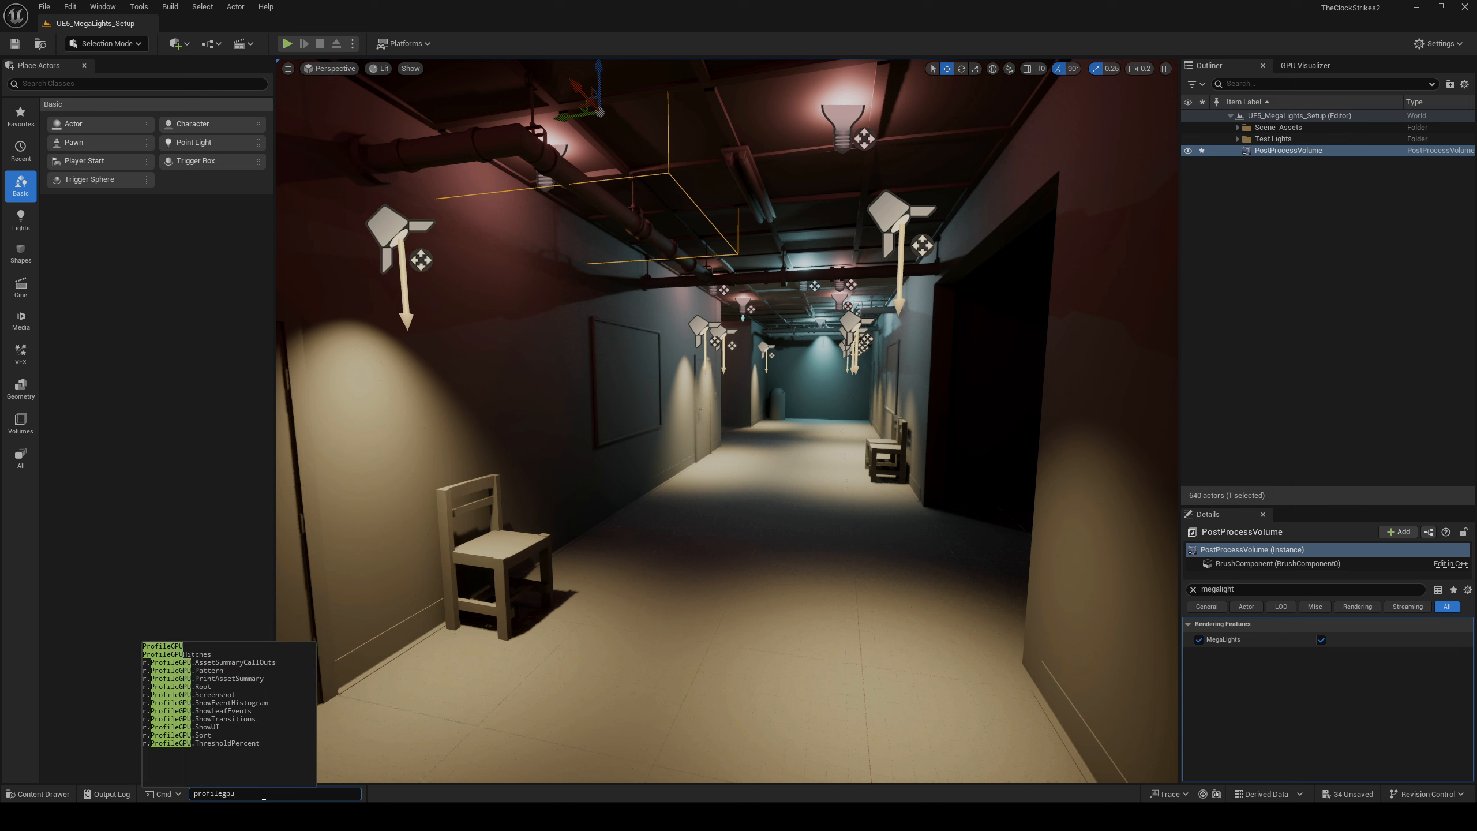
pyautogui.press('Return')
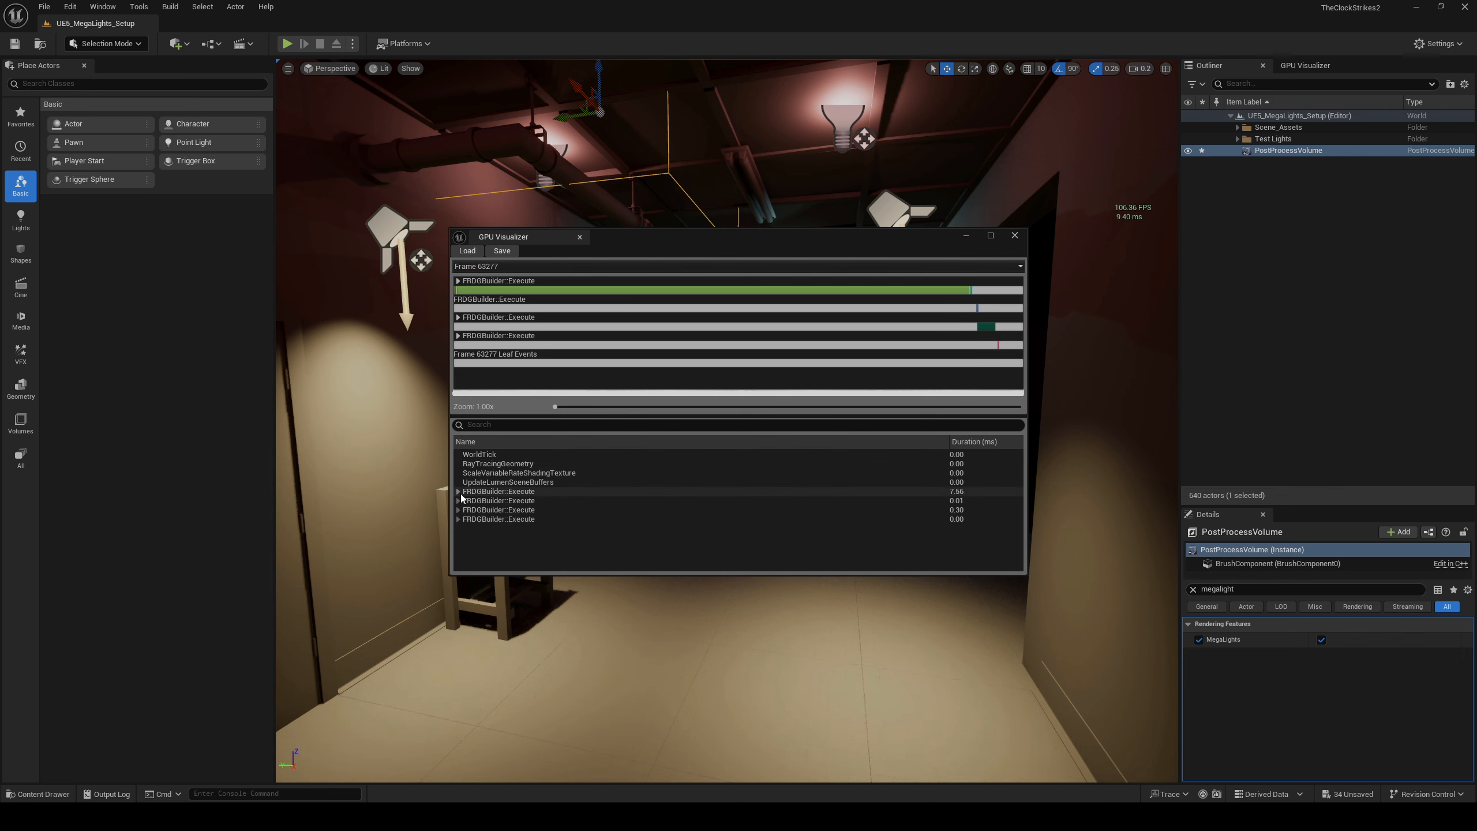
# - Examine the MegaLights duration in the new GPU profile under FRDGBuilder::Execute > Scene > RenderDeferredLighting
pyautogui.click(458, 492)
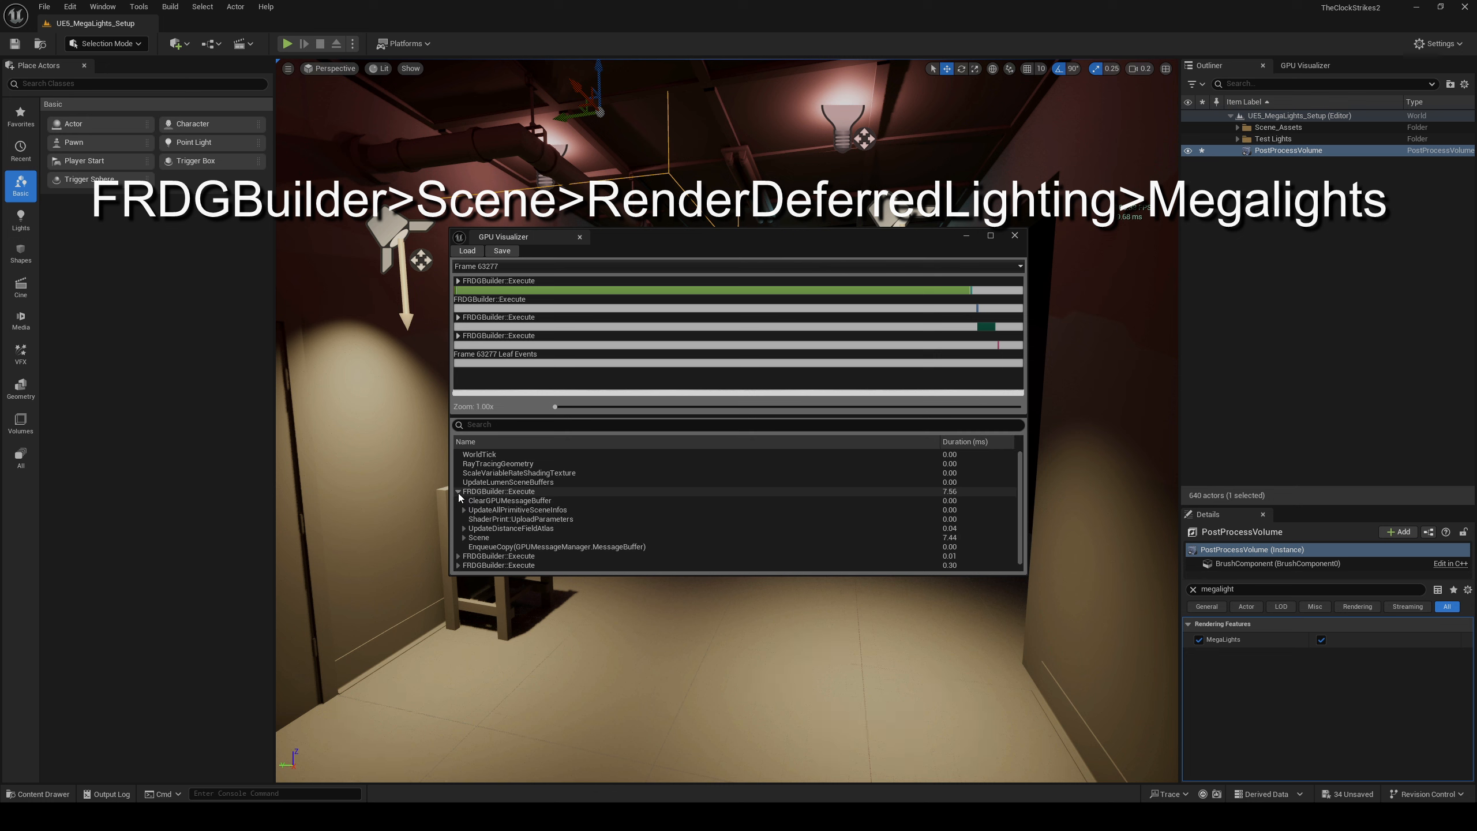
pyautogui.doubleClick(483, 536)
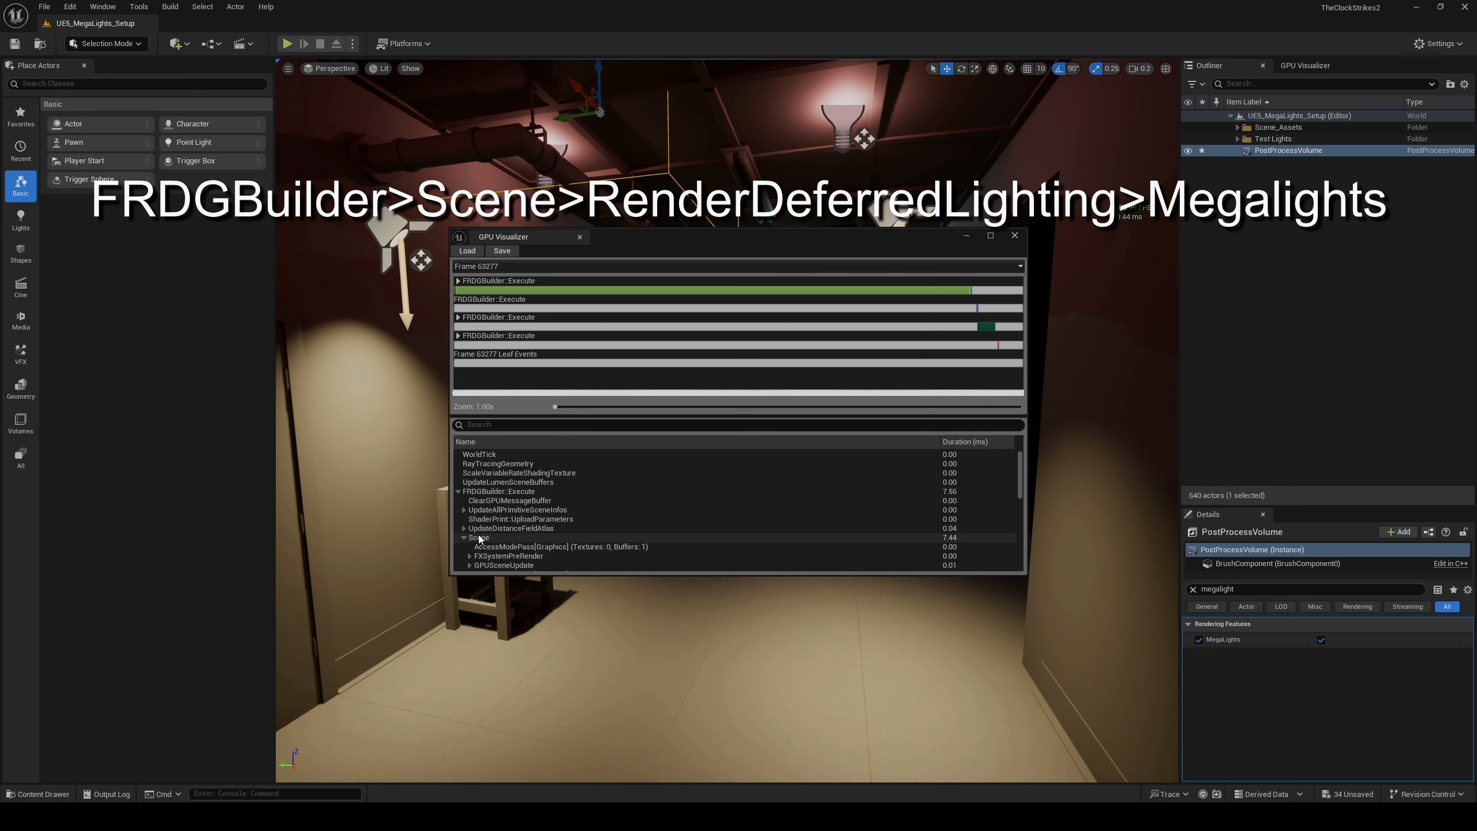
pyautogui.scroll(-1, 483, 533)
pyautogui.scroll(-5, 484, 534)
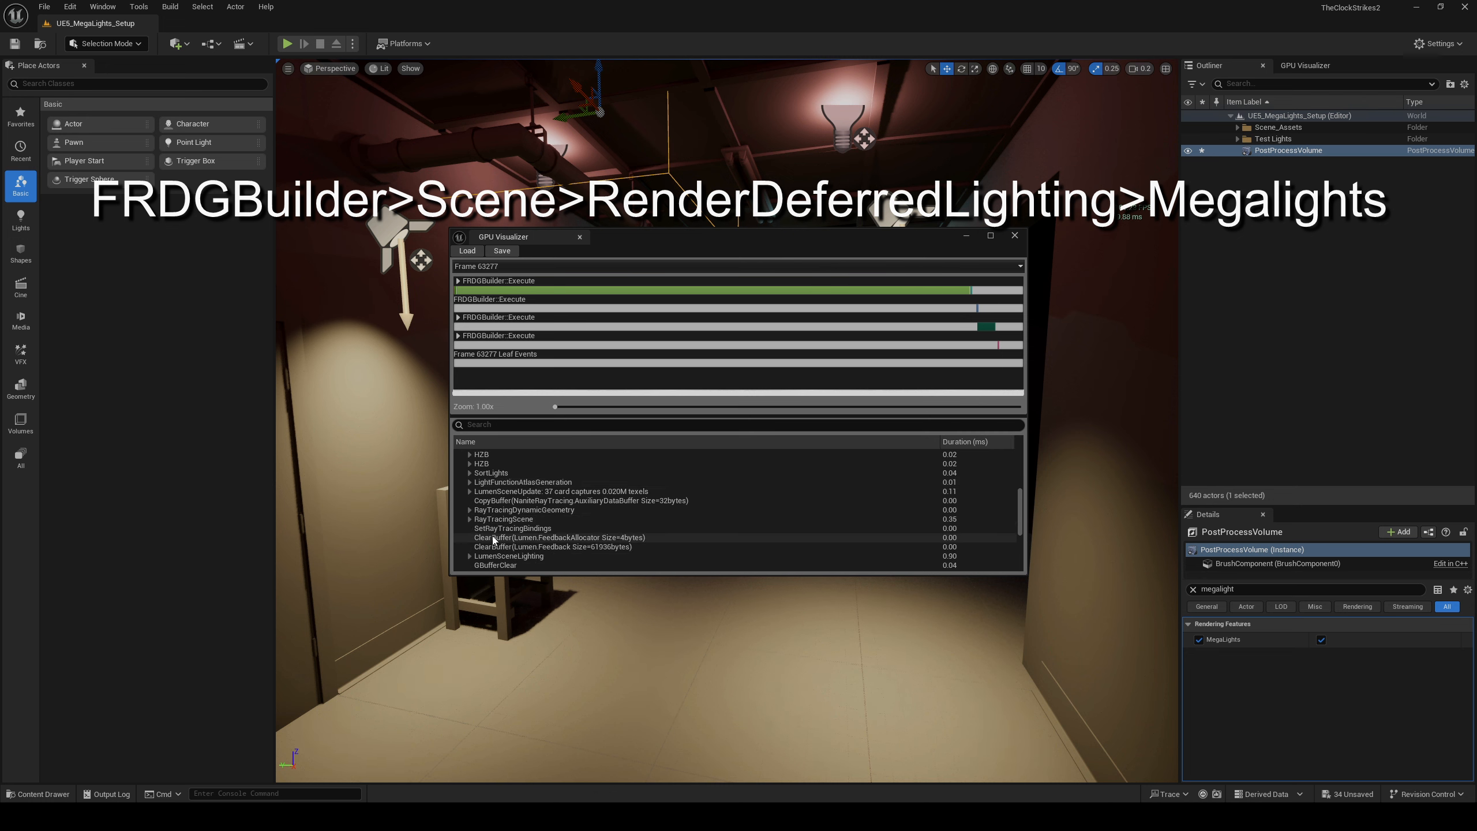
pyautogui.scroll(-5, 493, 540)
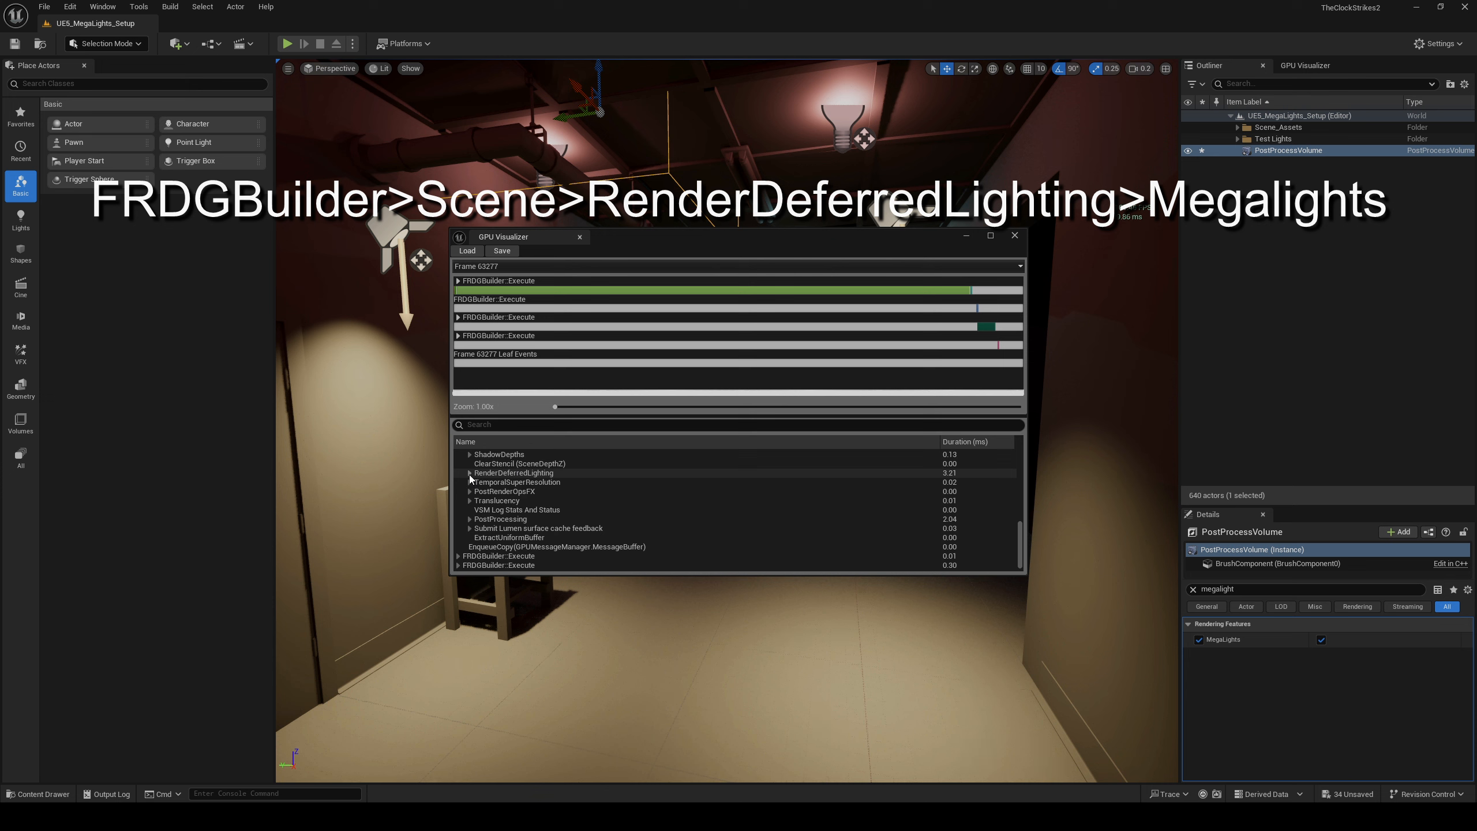
pyautogui.click(469, 474)
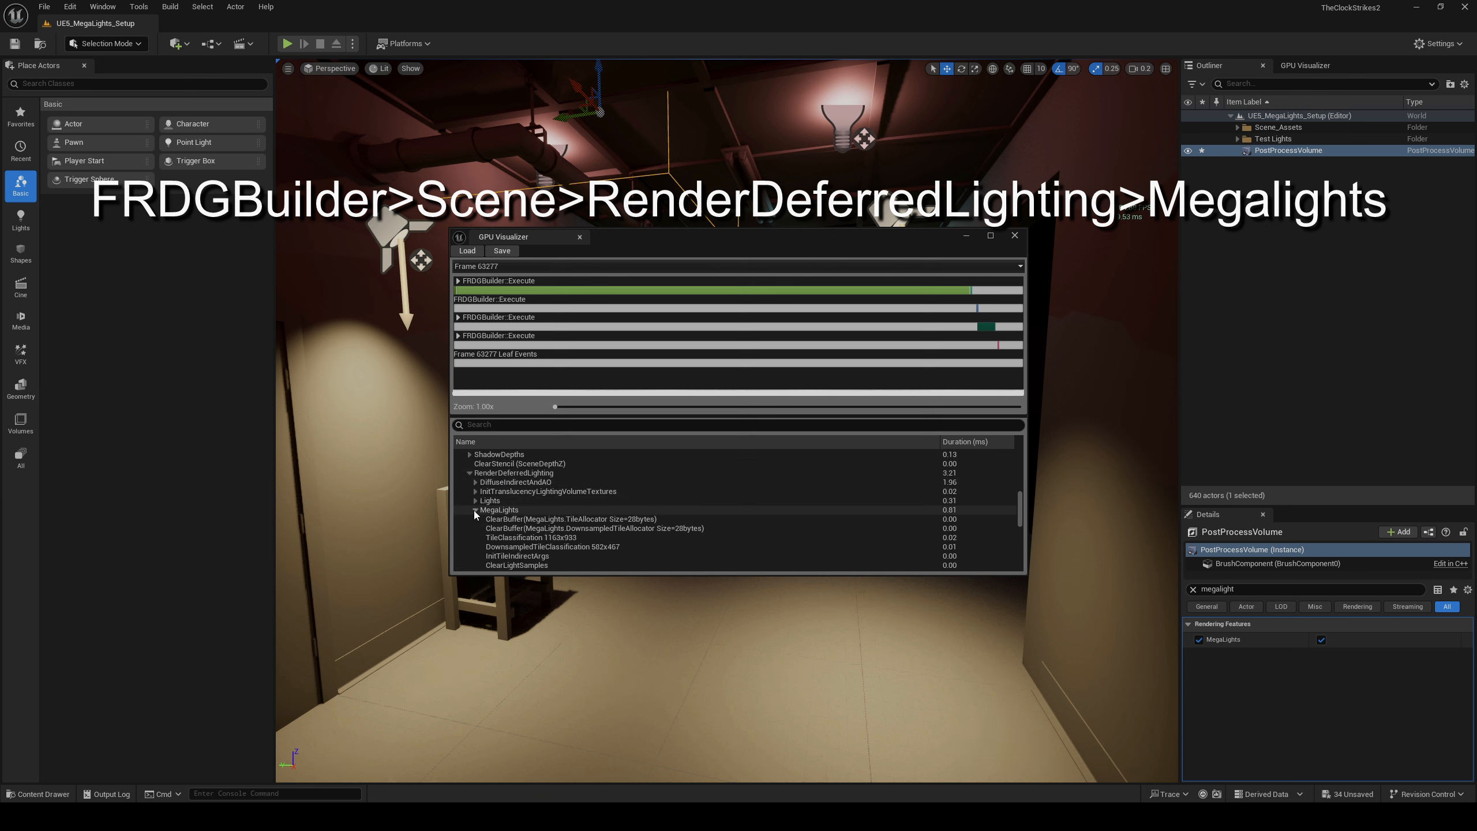
pyautogui.click(475, 510)
pyautogui.click(948, 511)
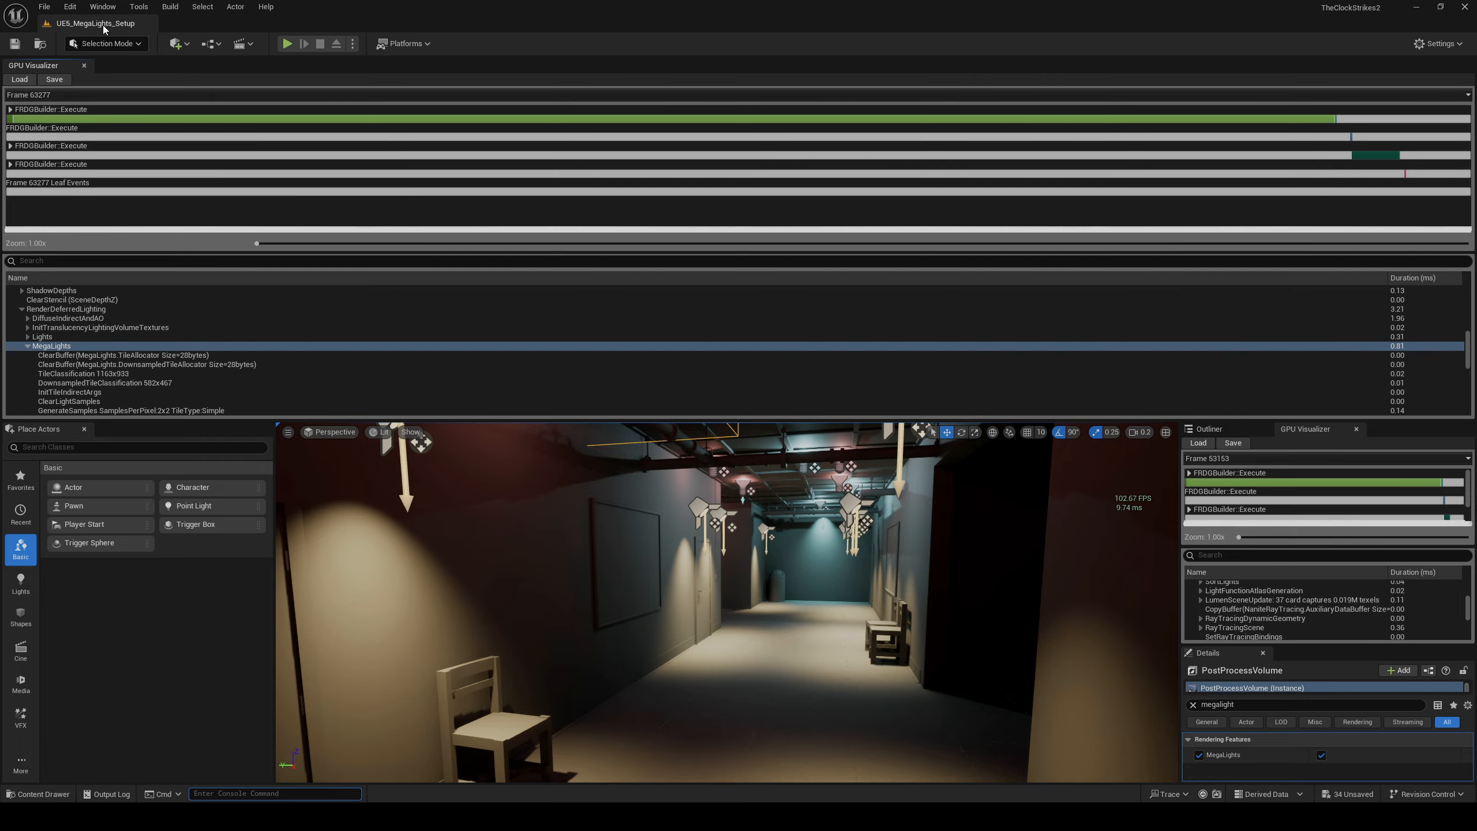
# - Dock the second GPU Visualizer beside the first and compare the DirectLighting duration with the MegaLights duration
pyautogui.click(42, 74)
pyautogui.moveTo(43, 71); pyautogui.dragTo(1373, 68)
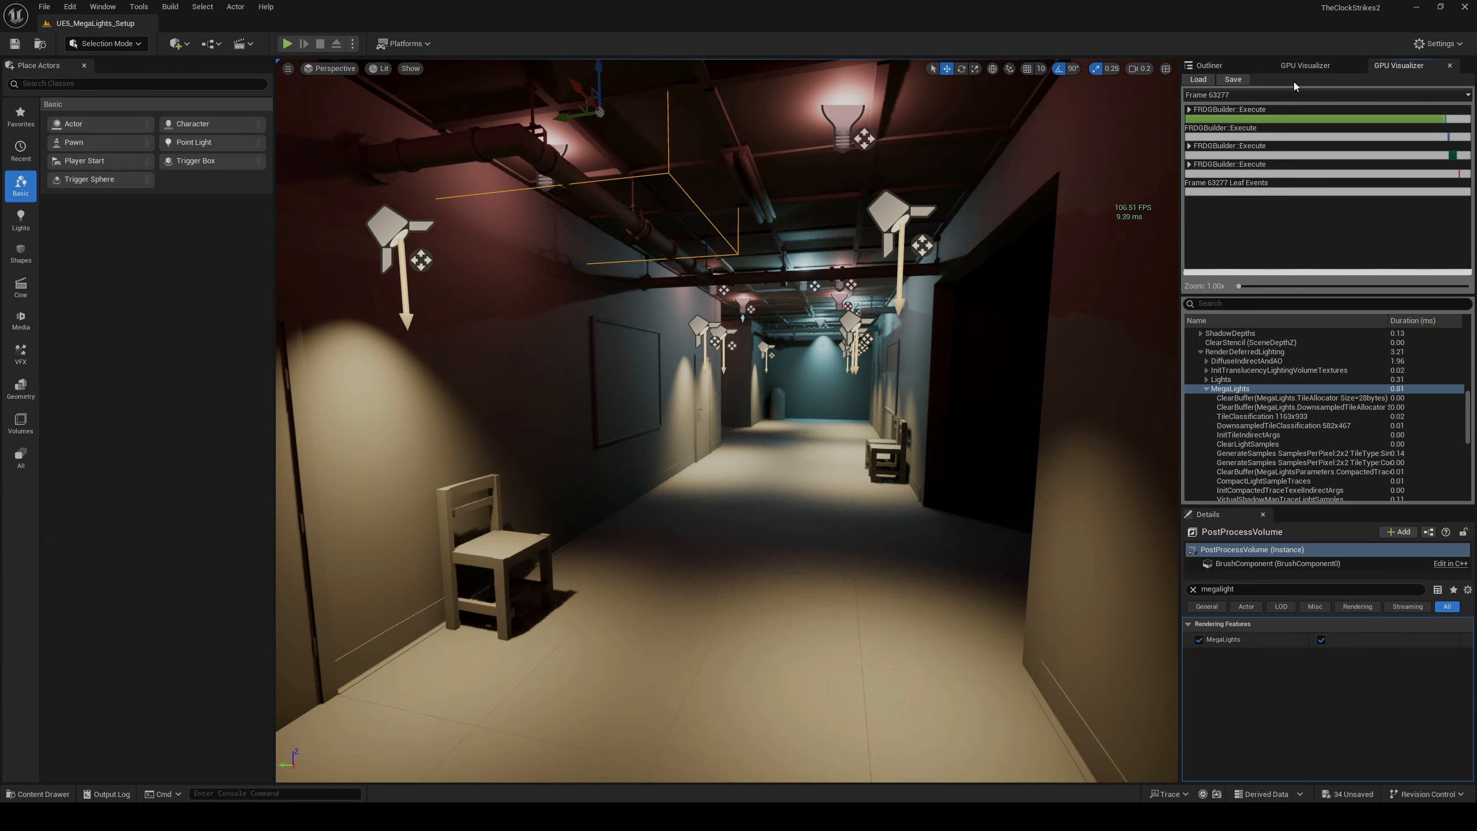
pyautogui.click(1300, 65)
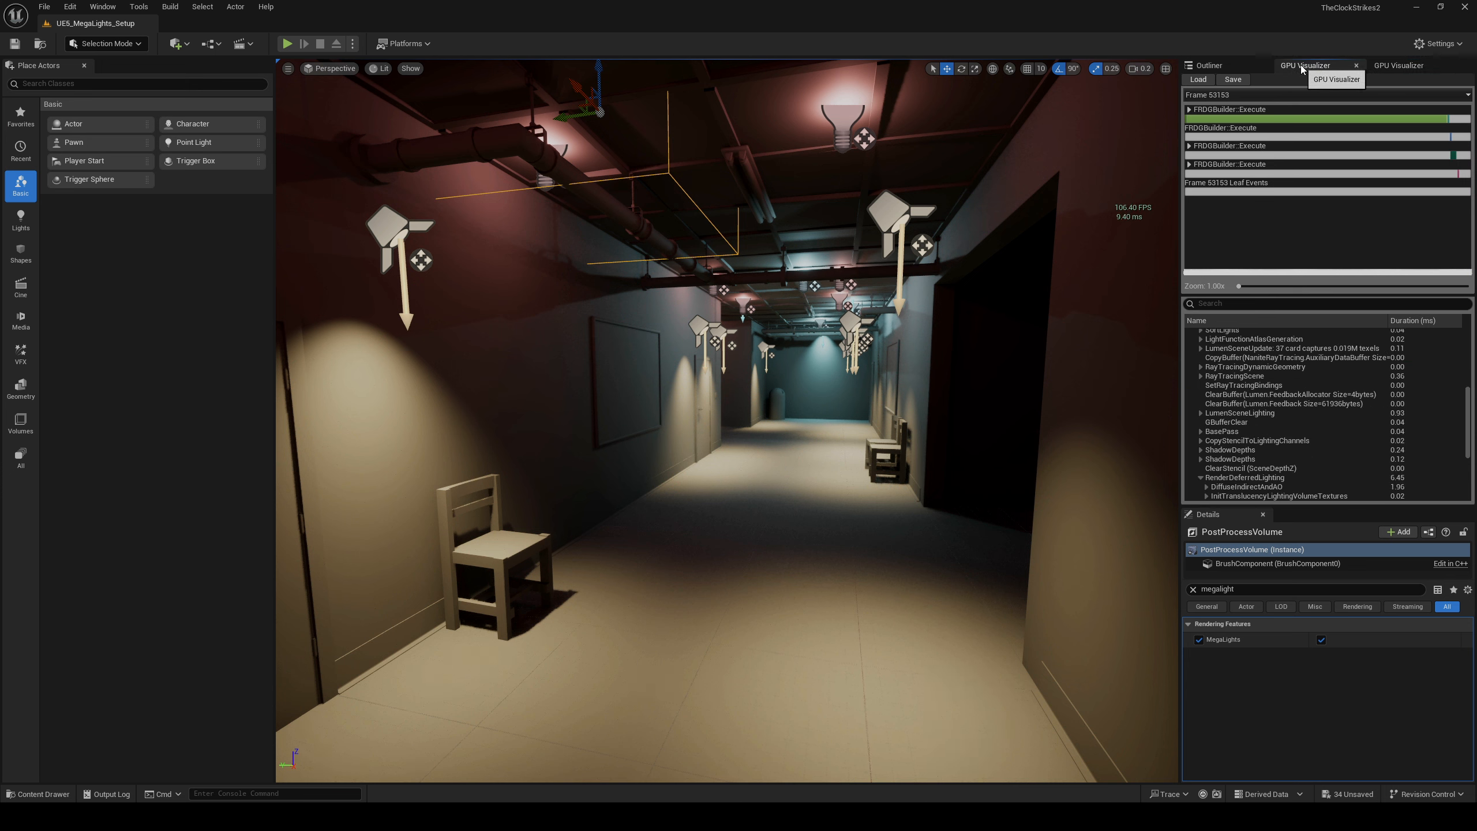
pyautogui.scroll(-2, 1239, 442)
pyautogui.click(1239, 459)
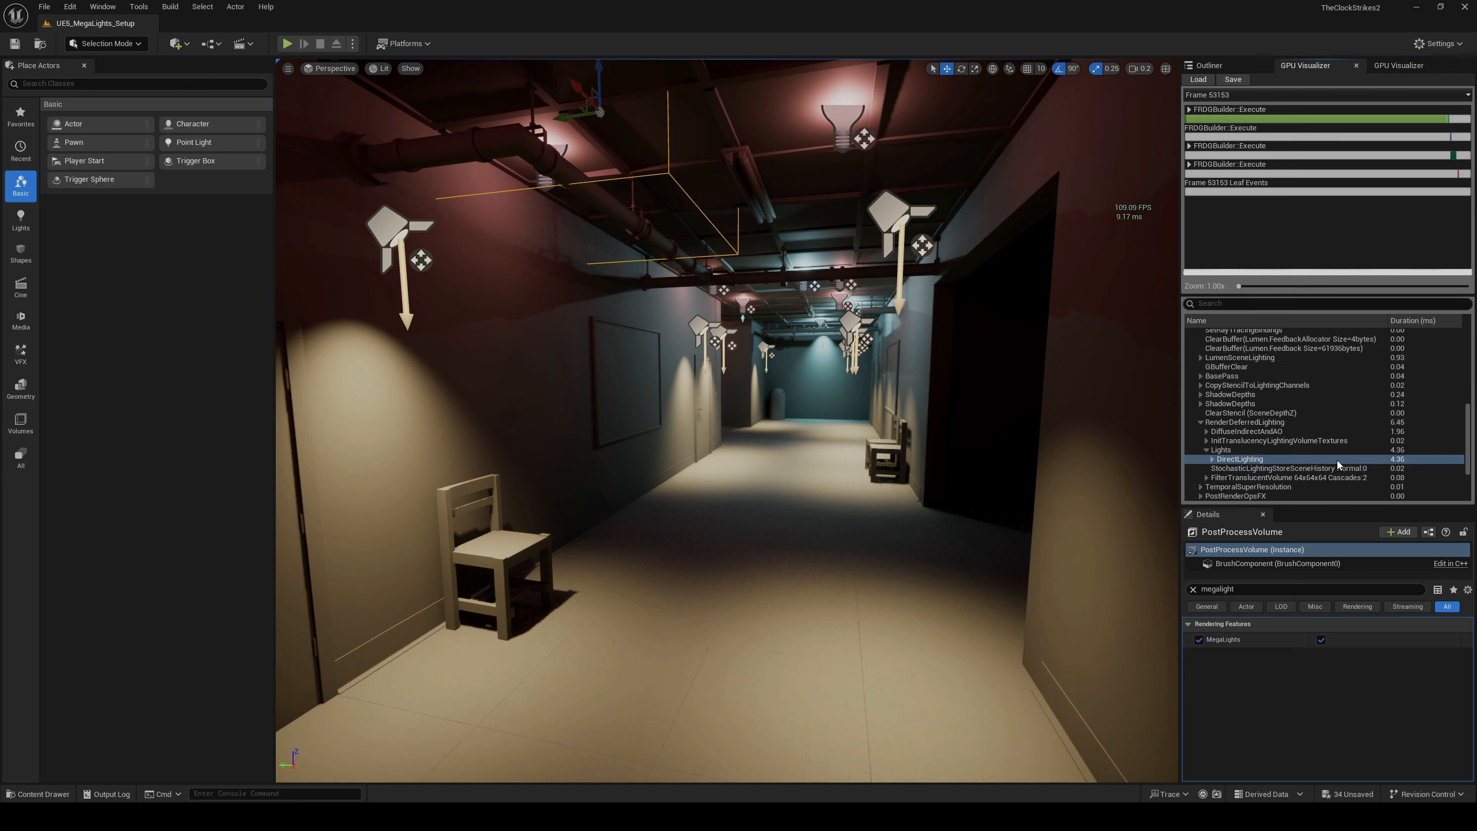
pyautogui.scroll(-1, 1238, 452)
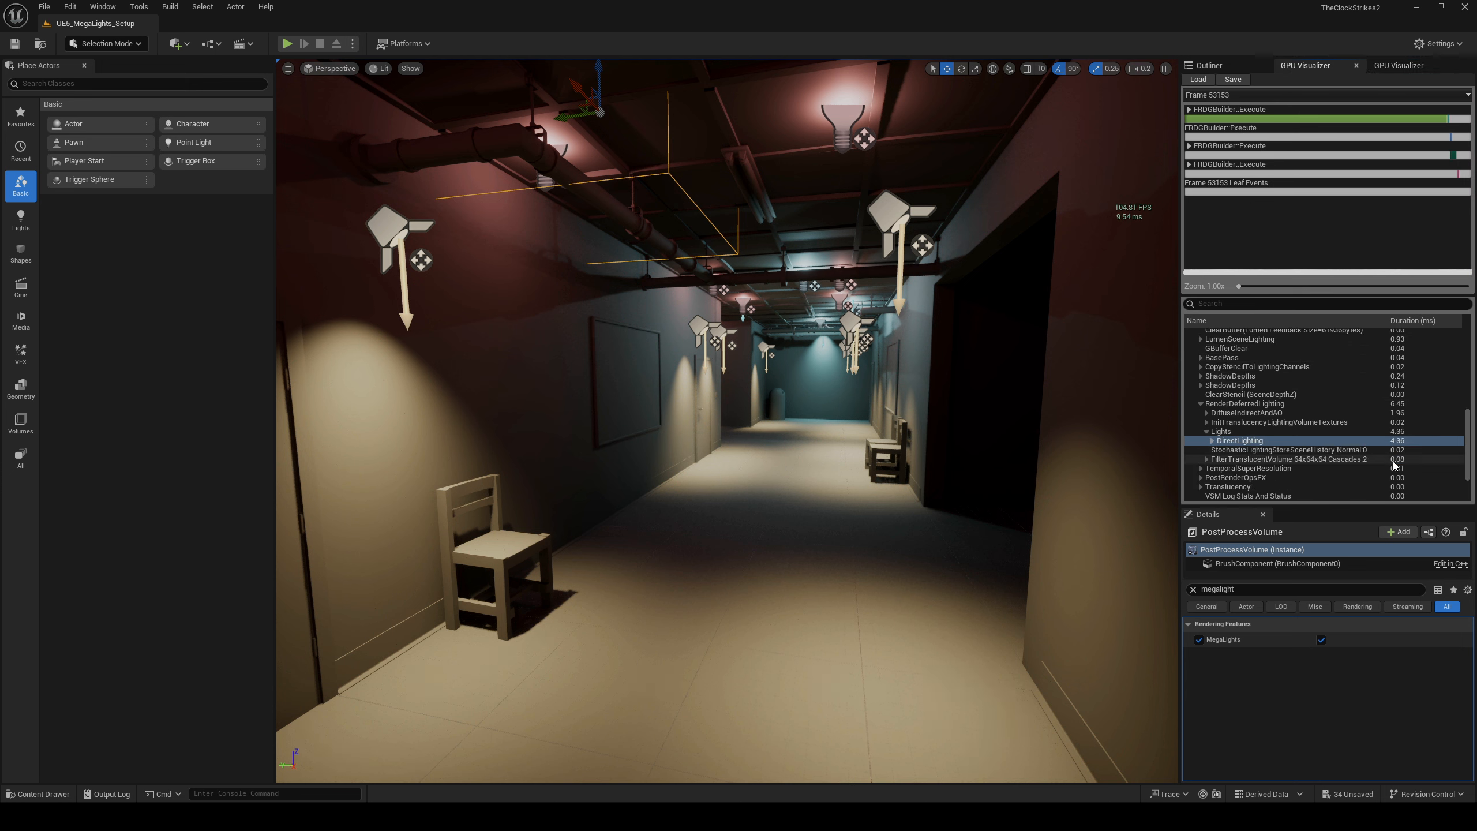
pyautogui.click(1396, 65)
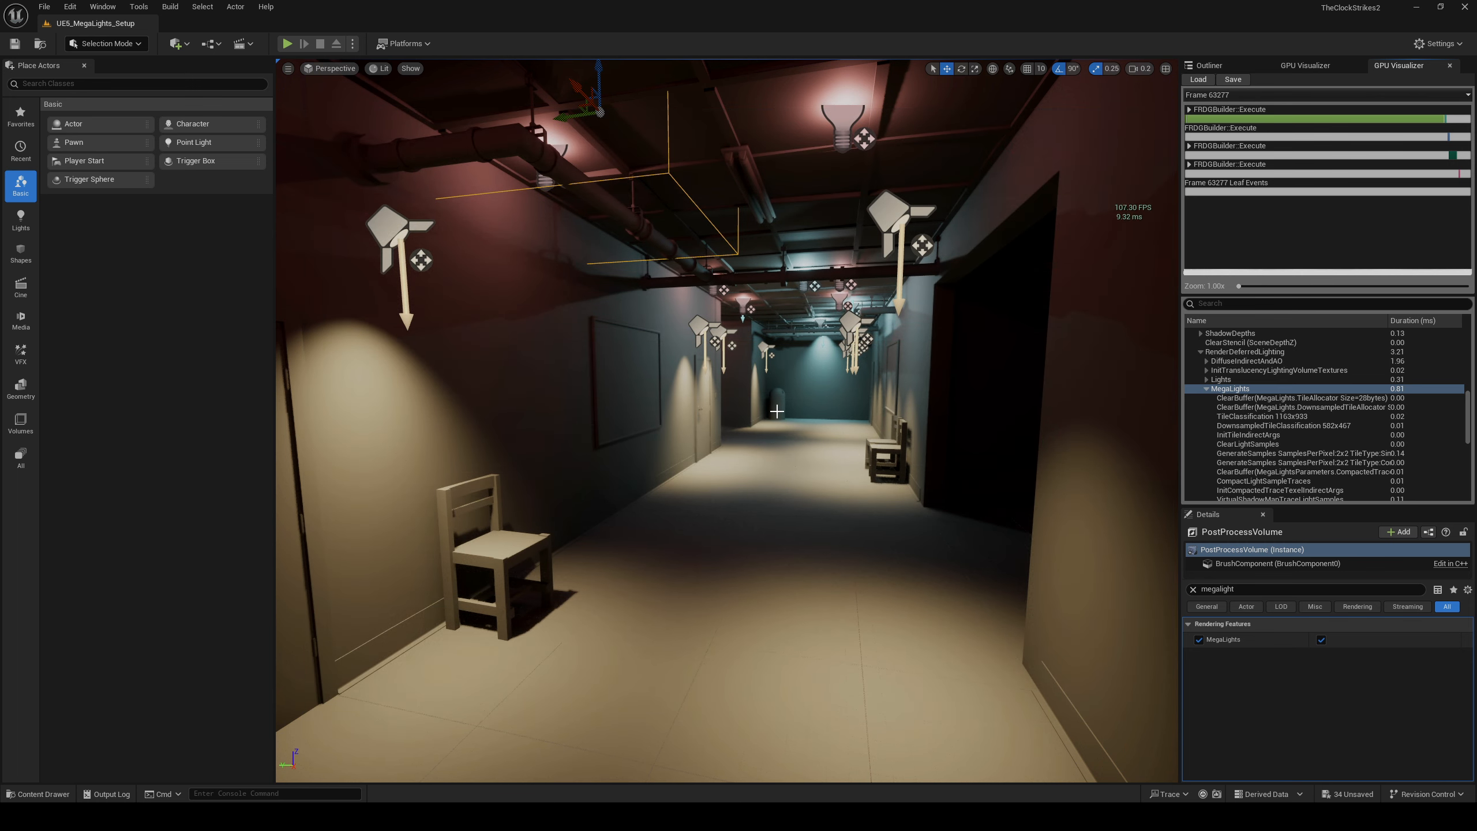
# - Hide the editor icons with Game View and fly through the corridor to examine its lighting and frame rate with MegaLights on
pyautogui.moveTo(786, 423); pyautogui.dragTo(762, 505, button='right')
pyautogui.press('g')
pyautogui.scroll(2, 717, 504)
pyautogui.press('w')
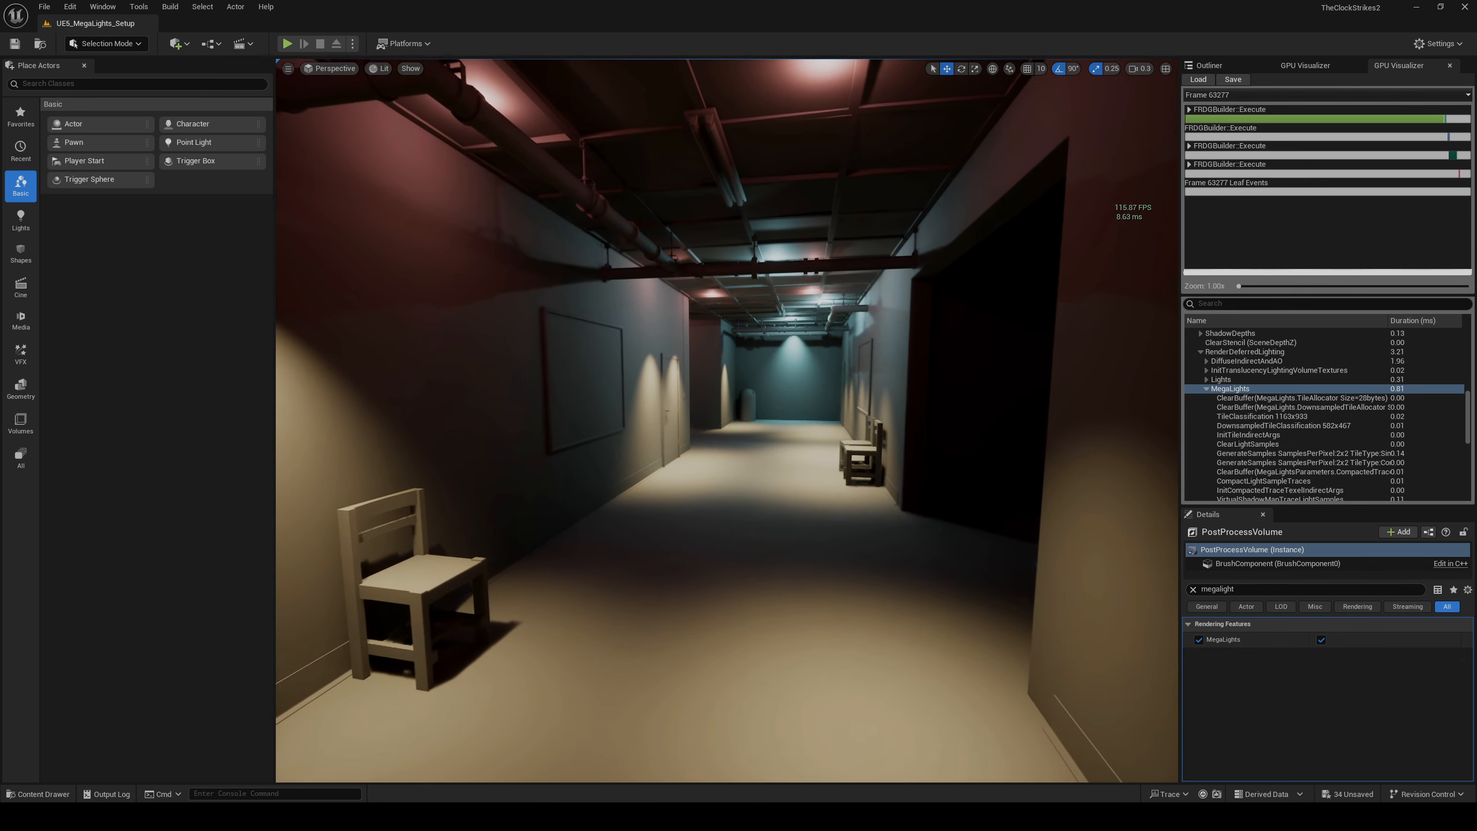
pyautogui.press('s')
pyautogui.moveTo(1128, 202); pyautogui.dragTo(1079, 225, button='right')
pyautogui.press('w')
pyautogui.press('s')
pyautogui.scroll(3, 1132, 210)
pyautogui.press('w')
pyautogui.press('s')
pyautogui.moveTo(891, 350); pyautogui.dragTo(890, 350, button='right')
pyautogui.press('w')
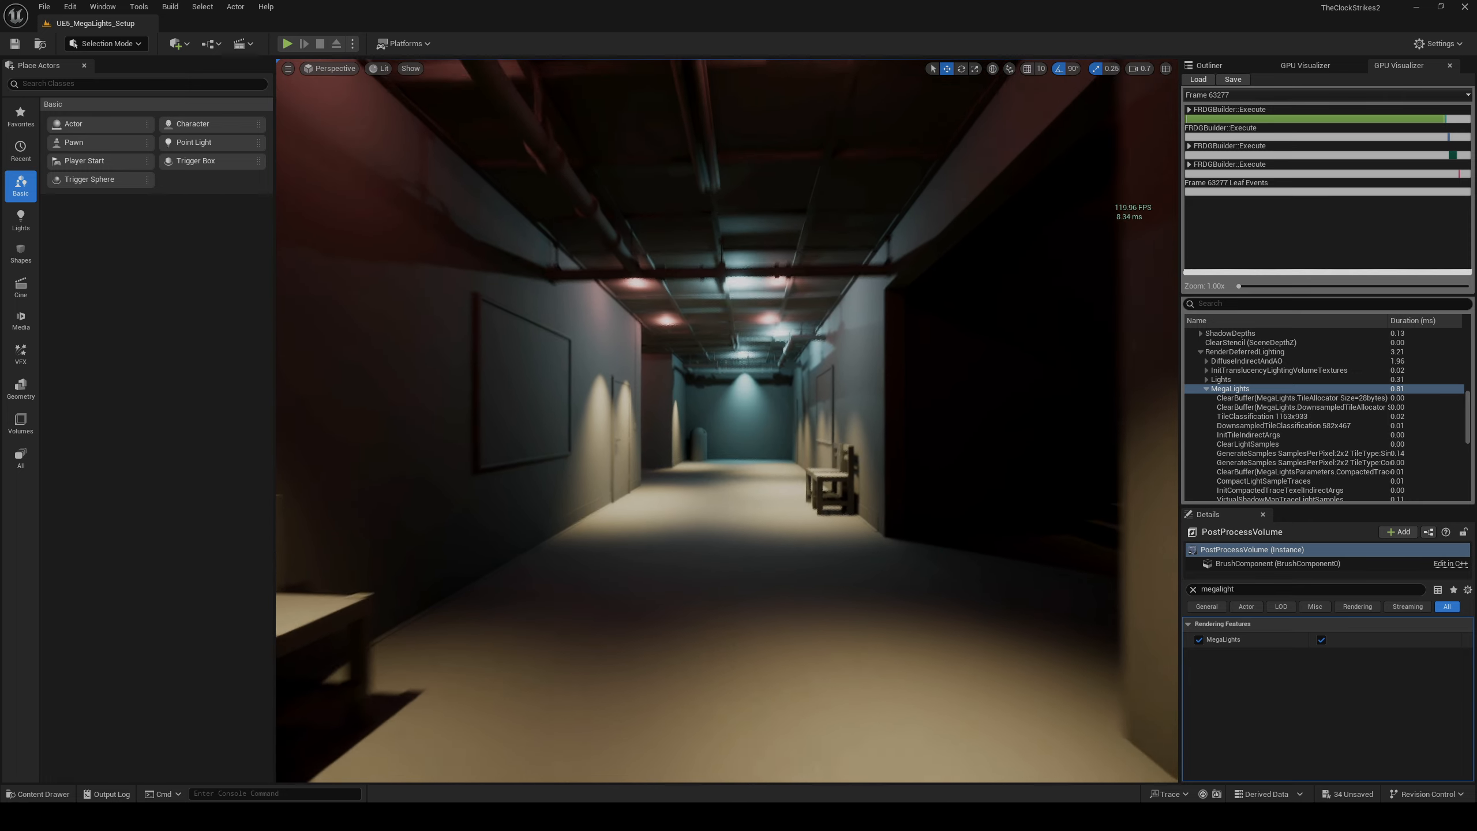
pyautogui.moveTo(776, 345); pyautogui.dragTo(749, 350, button='right')
pyautogui.press('s')
pyautogui.press('s')
pyautogui.press('w')
pyautogui.press('s')
pyautogui.press('w')
pyautogui.scroll(-1, 748, 340)
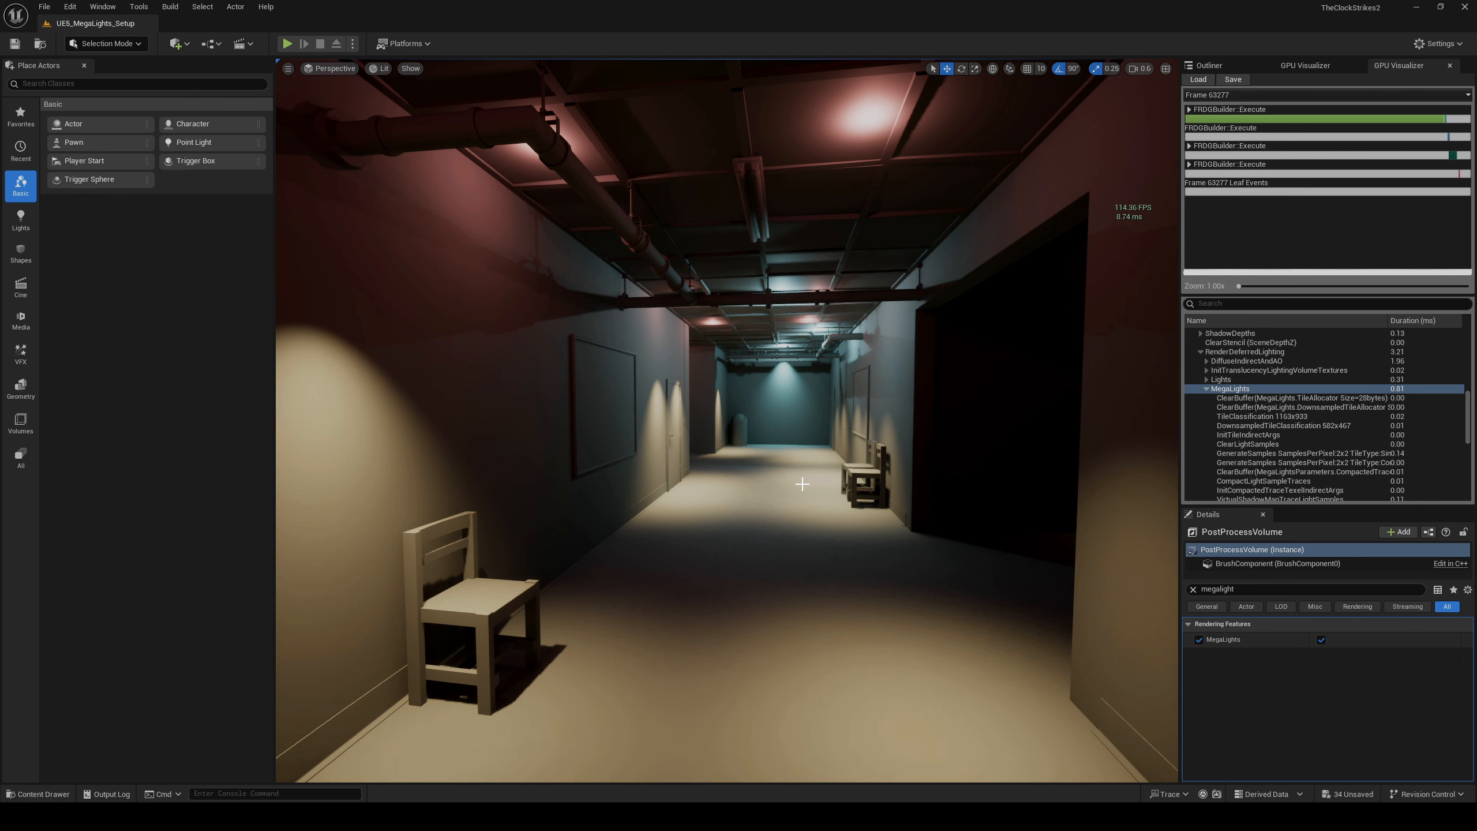
pyautogui.moveTo(802, 483); pyautogui.dragTo(820, 515, button='right')
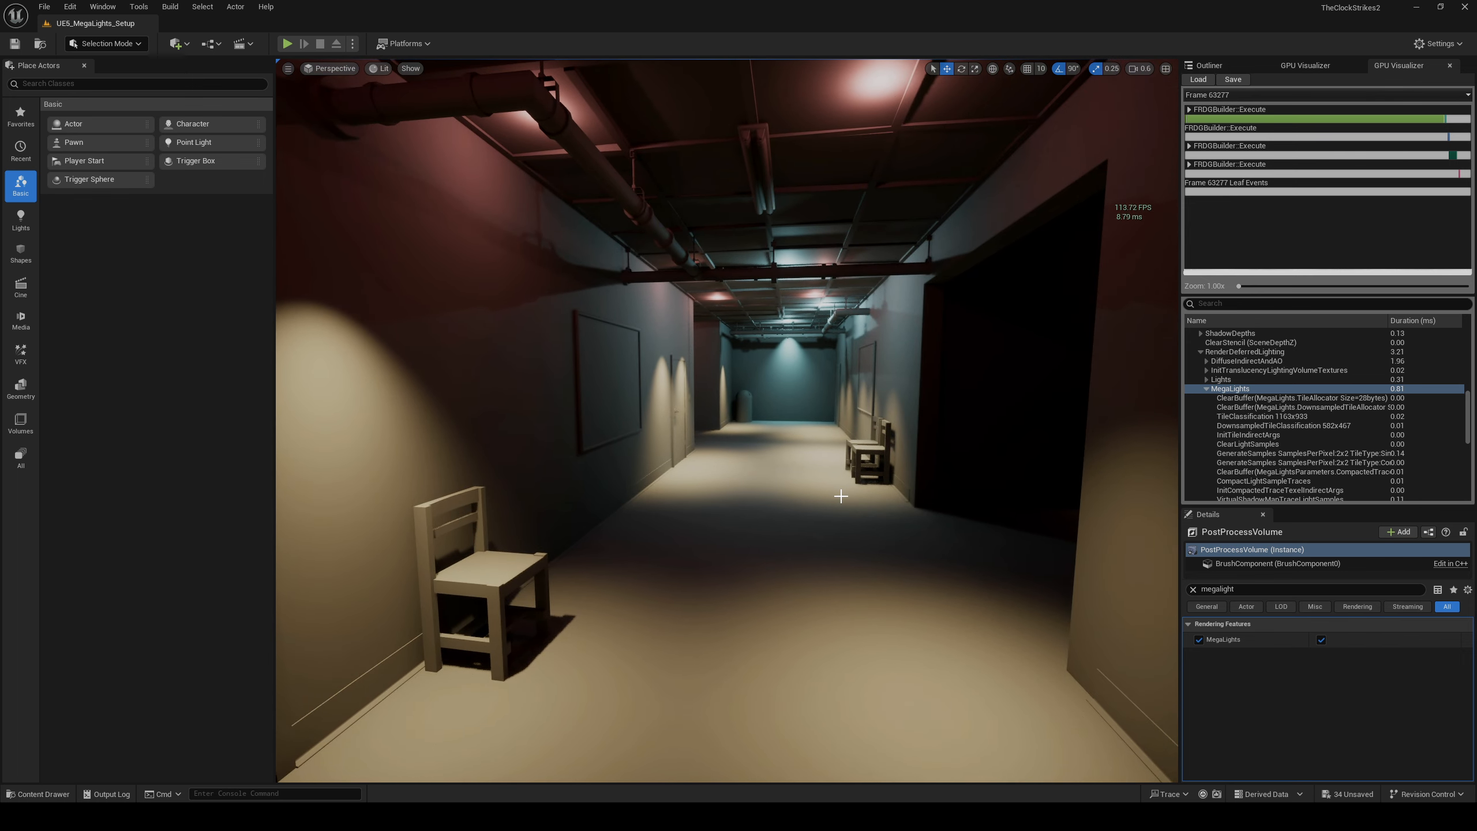
pyautogui.moveTo(511, 320); pyautogui.dragTo(511, 320, button='right')
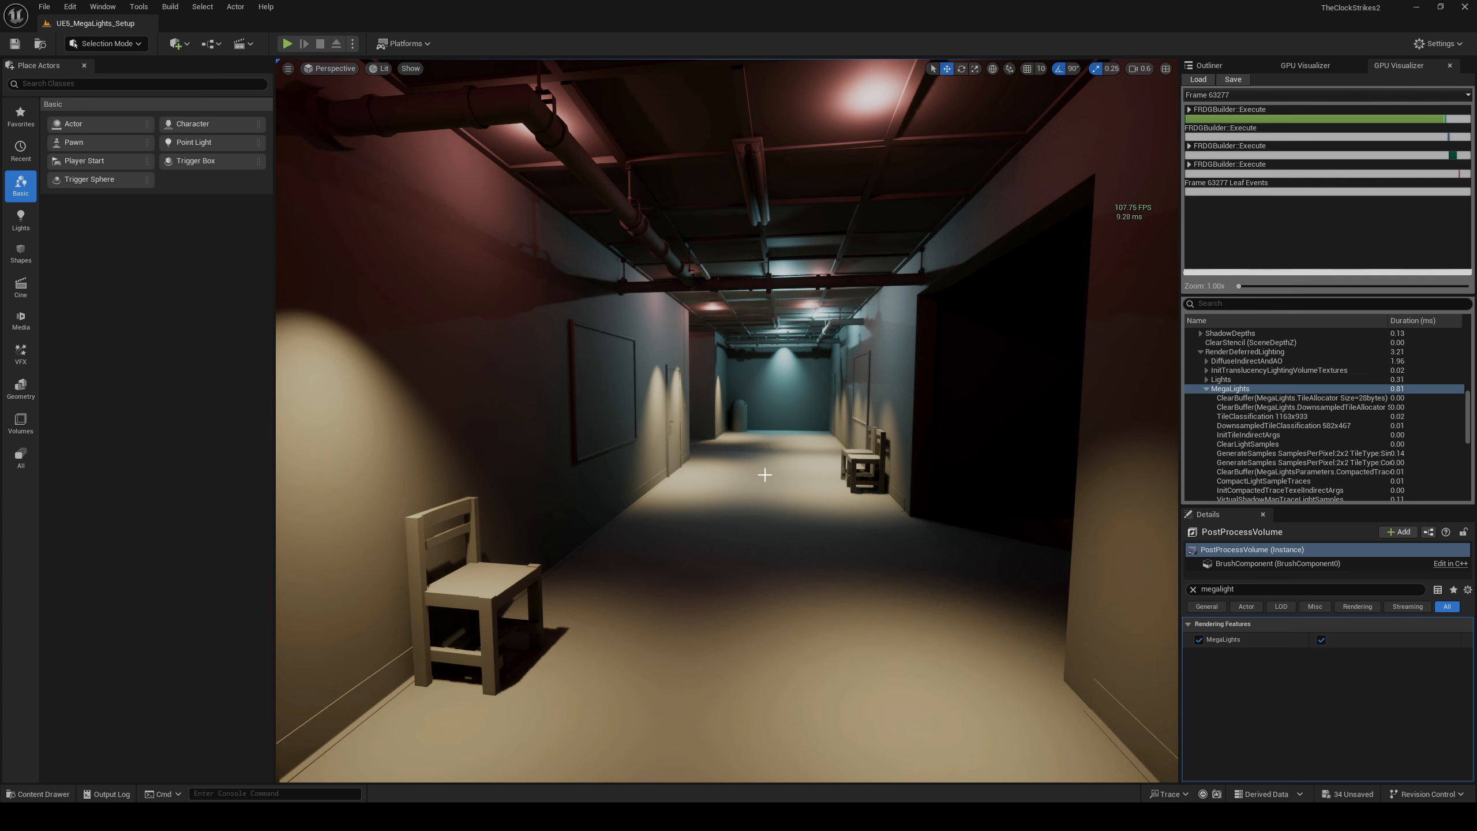
pyautogui.moveTo(818, 518)
pyautogui.mouseDown(button='right')
pyautogui.moveTo(794, 500)
pyautogui.moveTo(816, 522)
pyautogui.mouseUp(button='right')
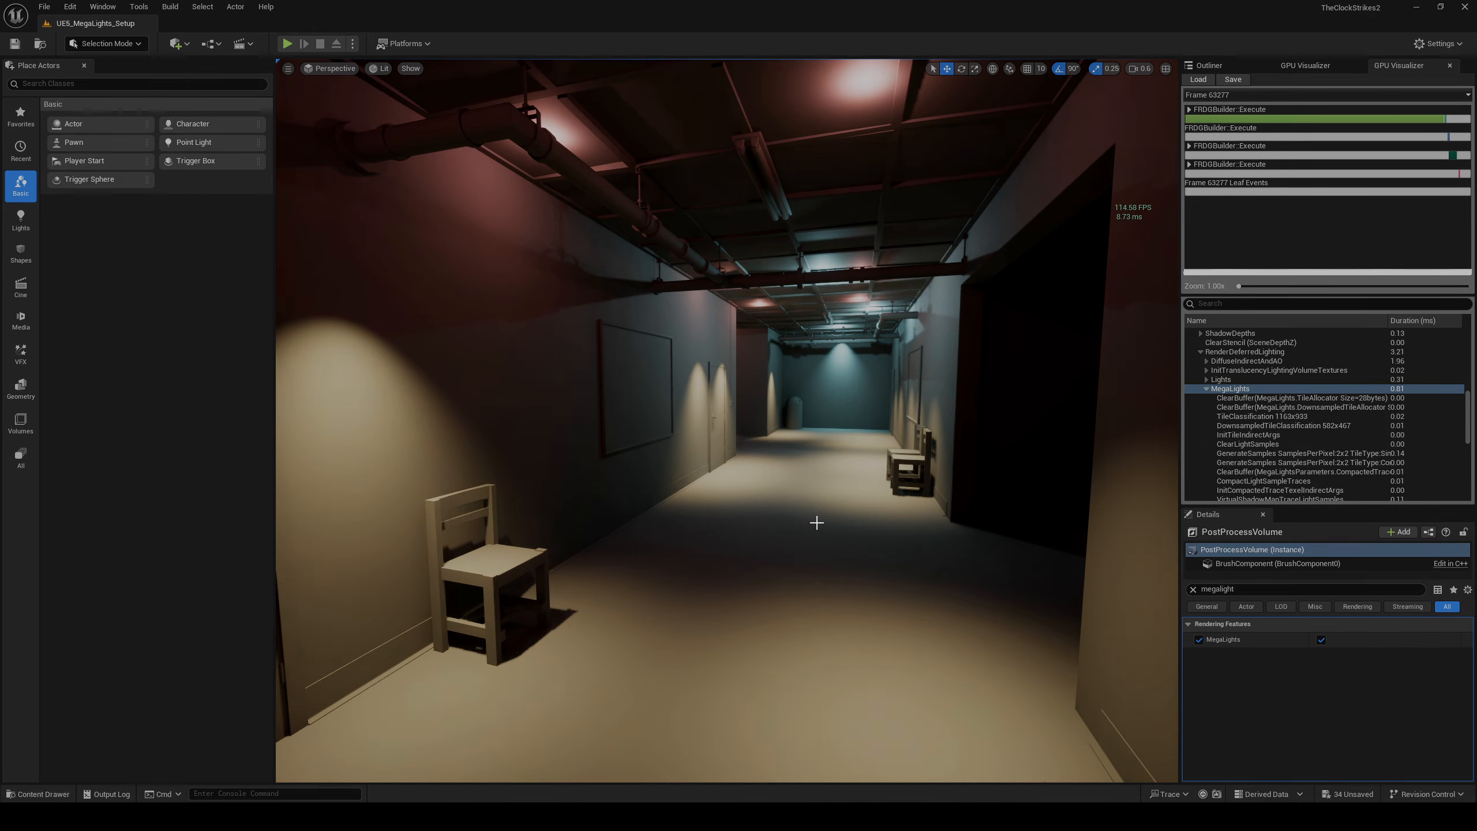